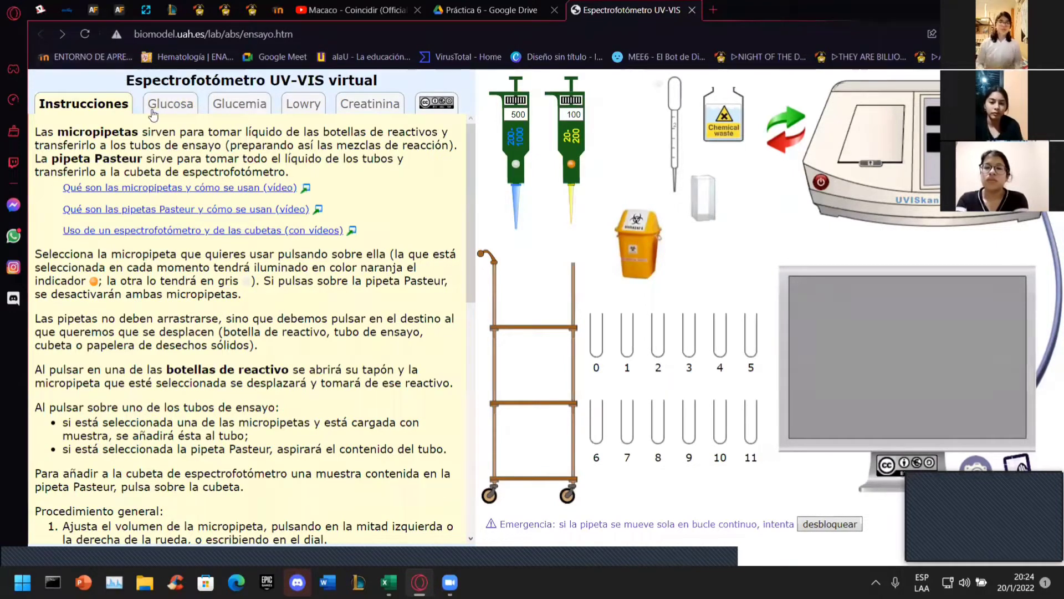
- Open the Glucosa experiment with its table of tube mixtures
{"action": "left_click", "coordinate": [153, 105]}
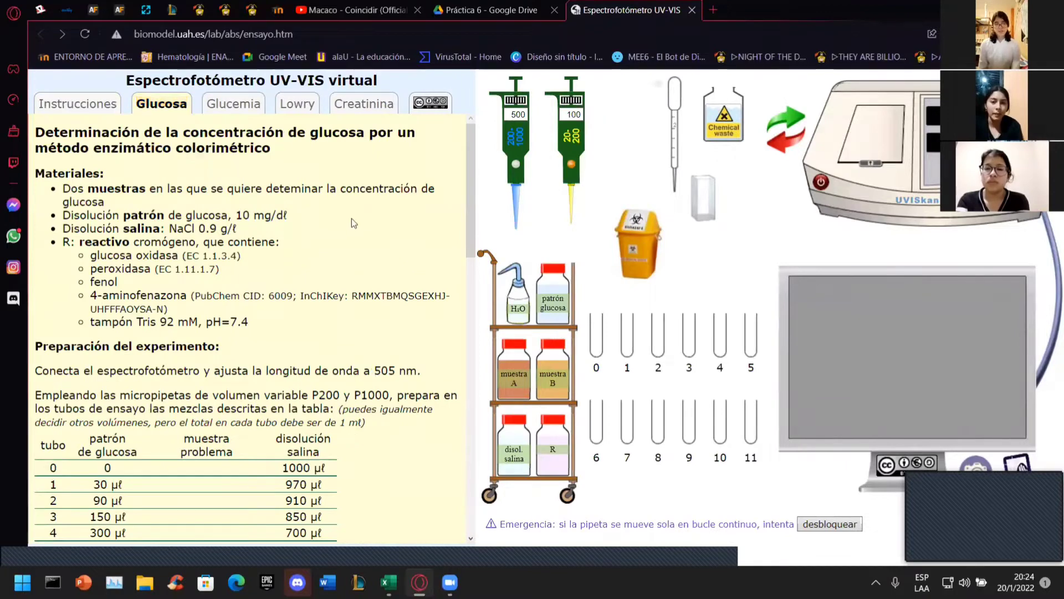
{"action": "scroll", "coordinate": [360, 213], "scroll_direction": "down", "scroll_amount": 3}
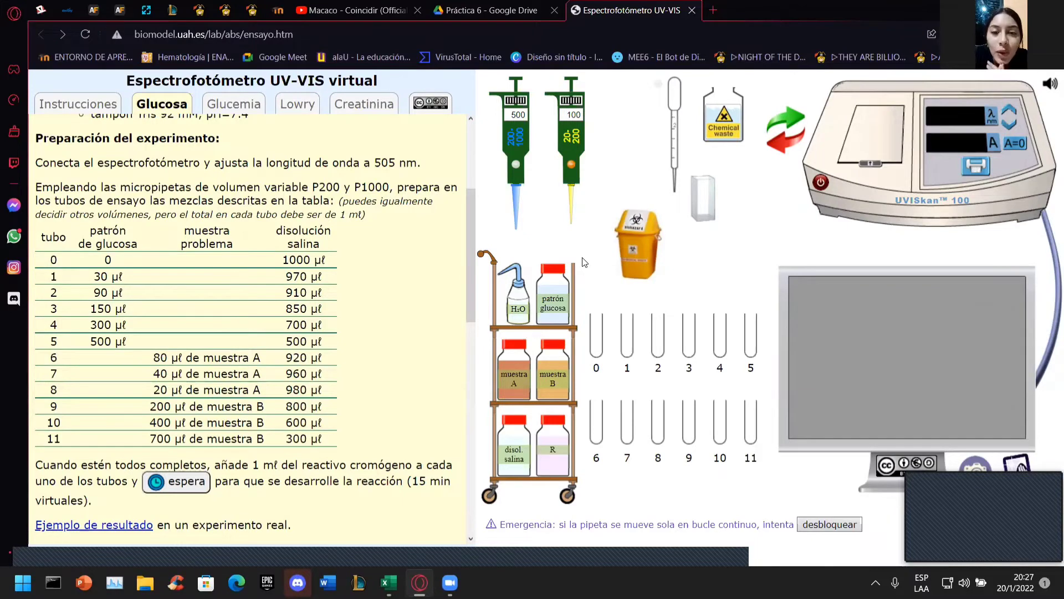
- Switch on the spectrophotometer and set its wavelength to 505 nm
{"action": "left_click", "coordinate": [821, 181]}
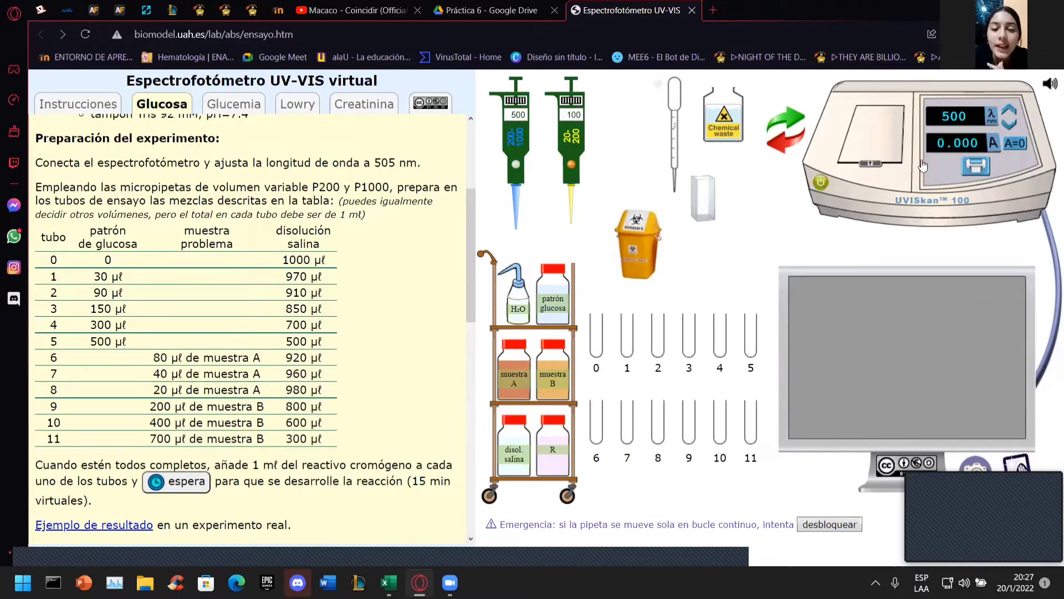
{"action": "left_click", "coordinate": [1010, 112]}
{"action": "left_click", "coordinate": [1010, 112]}
{"action": "left_click", "coordinate": [1011, 113]}
{"action": "left_click", "coordinate": [1011, 112]}
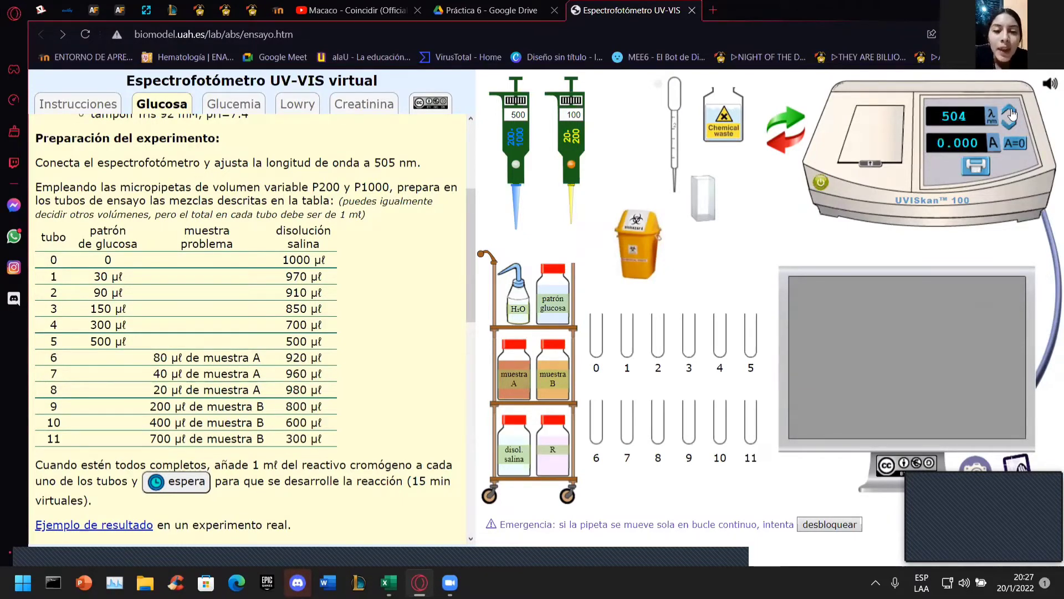
{"action": "left_click", "coordinate": [1011, 113]}
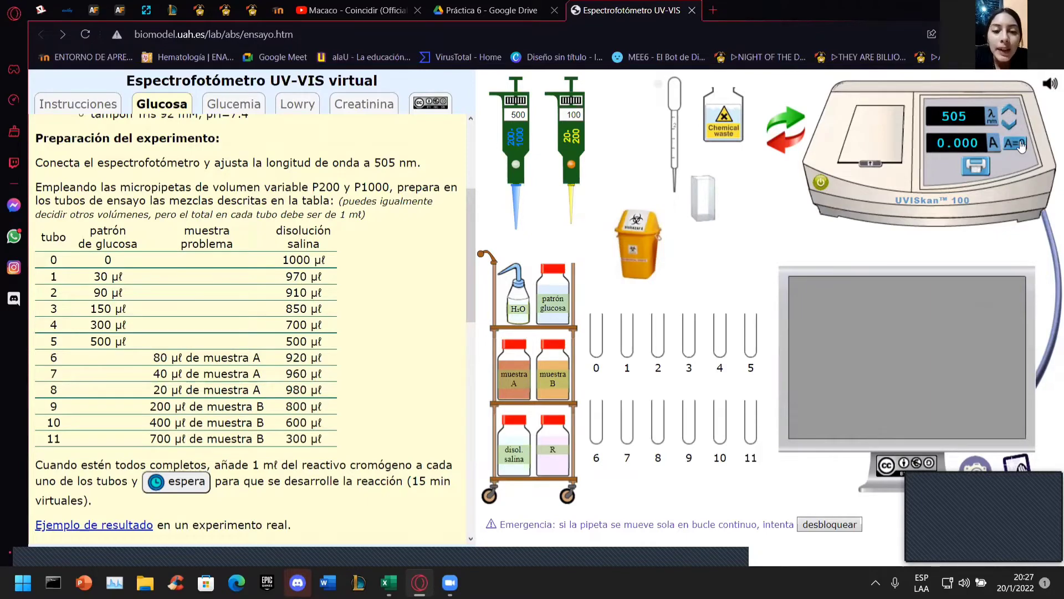
- Set the 200-1000 µl micropipette to 1000 µl and transfer that volume of saline solution into tube 0
{"action": "mouse_move", "coordinate": [525, 141]}
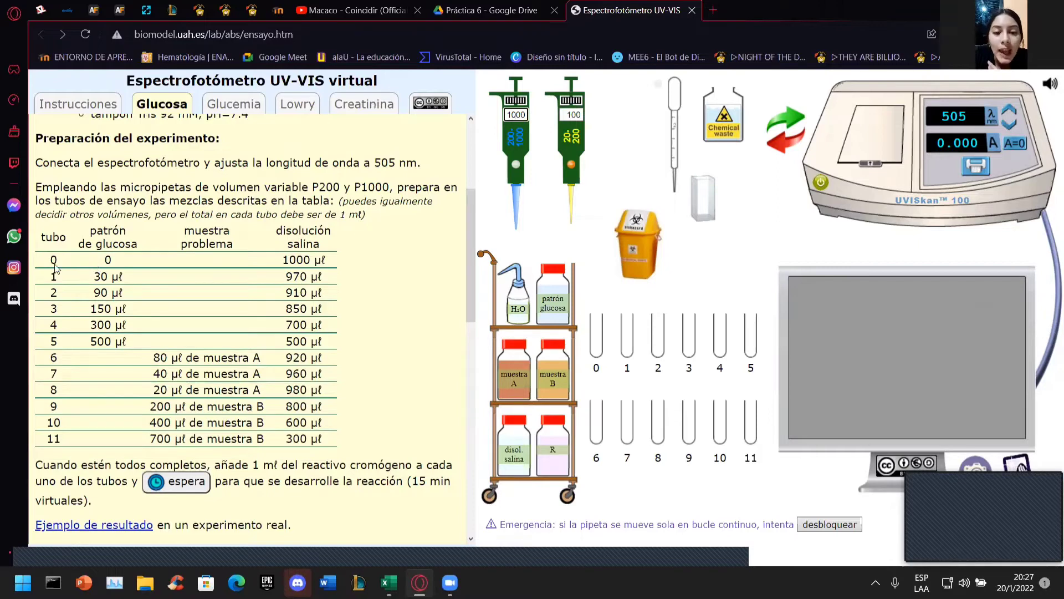
{"action": "left_click", "coordinate": [516, 135]}
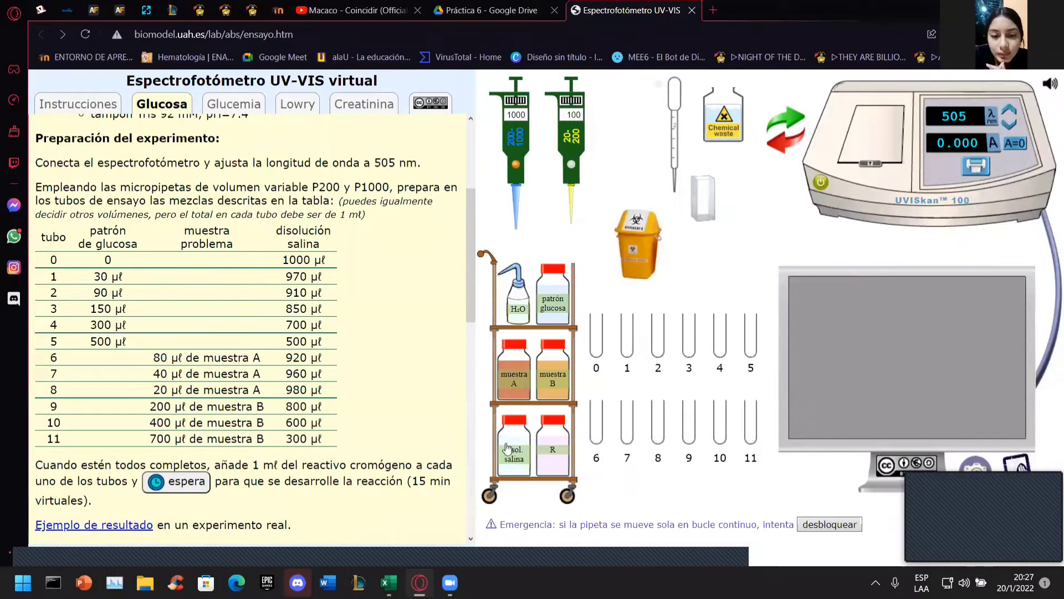
{"action": "left_click", "coordinate": [510, 448]}
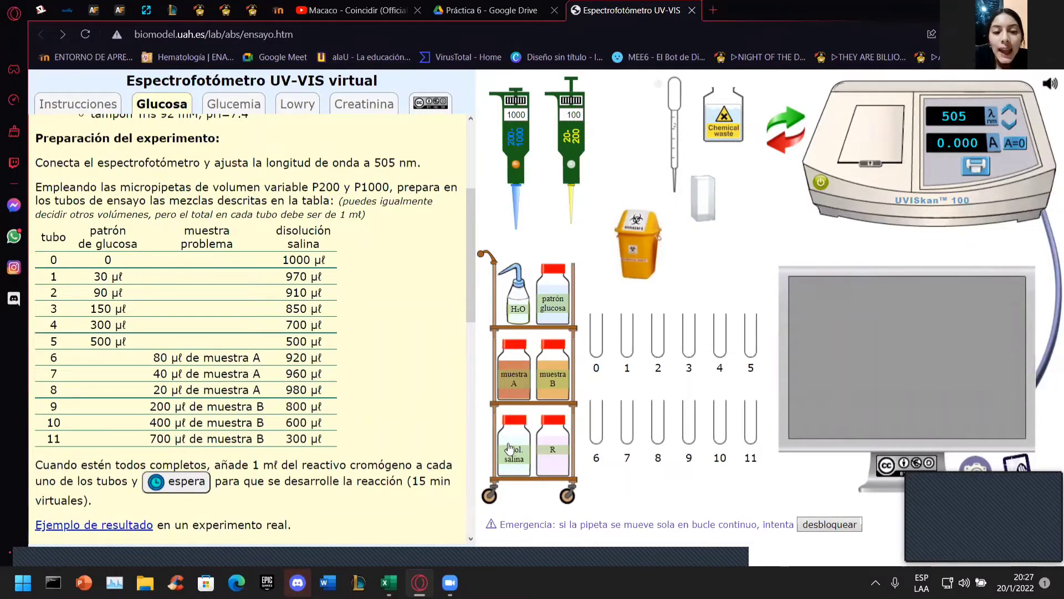
{"action": "left_click", "coordinate": [605, 347]}
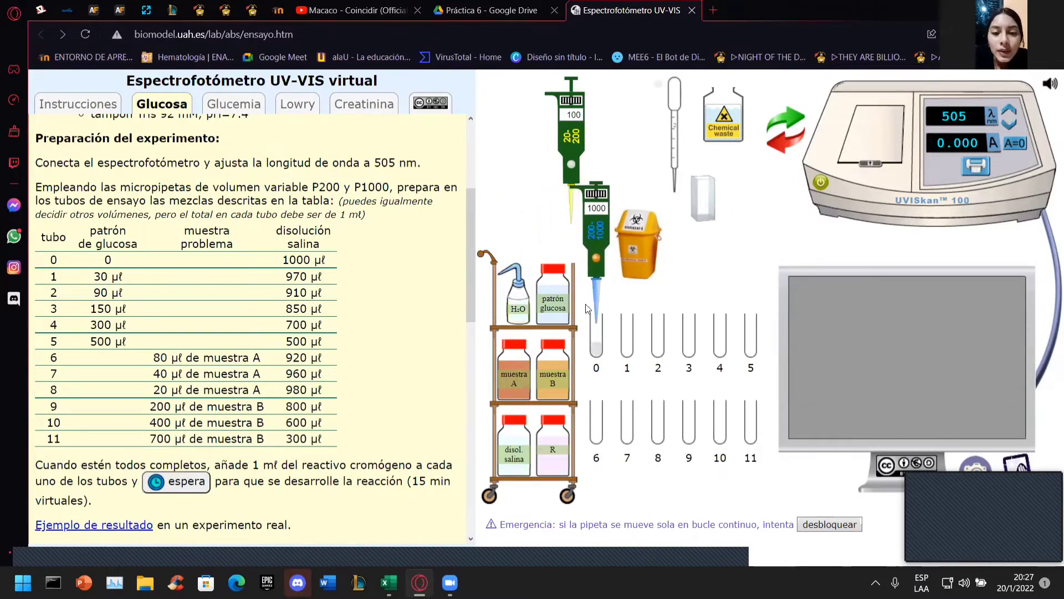
- Set the 20-200 µl micropipette to 30 µl and transfer that volume of glucose standard into tube 1
{"action": "left_click", "coordinate": [576, 115]}
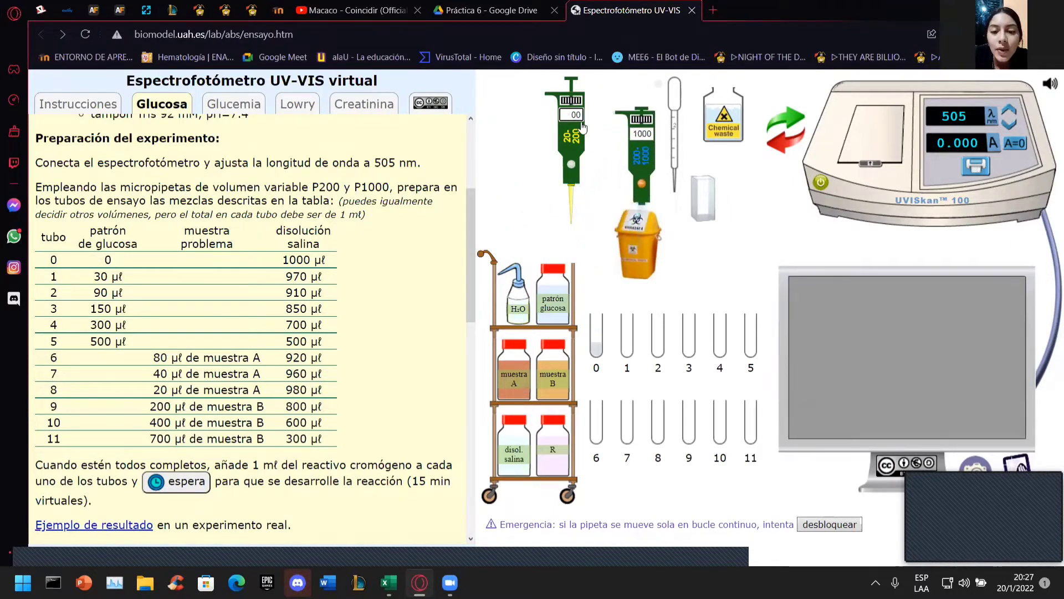
{"action": "type", "text": "30"}
{"action": "key", "text": "Return"}
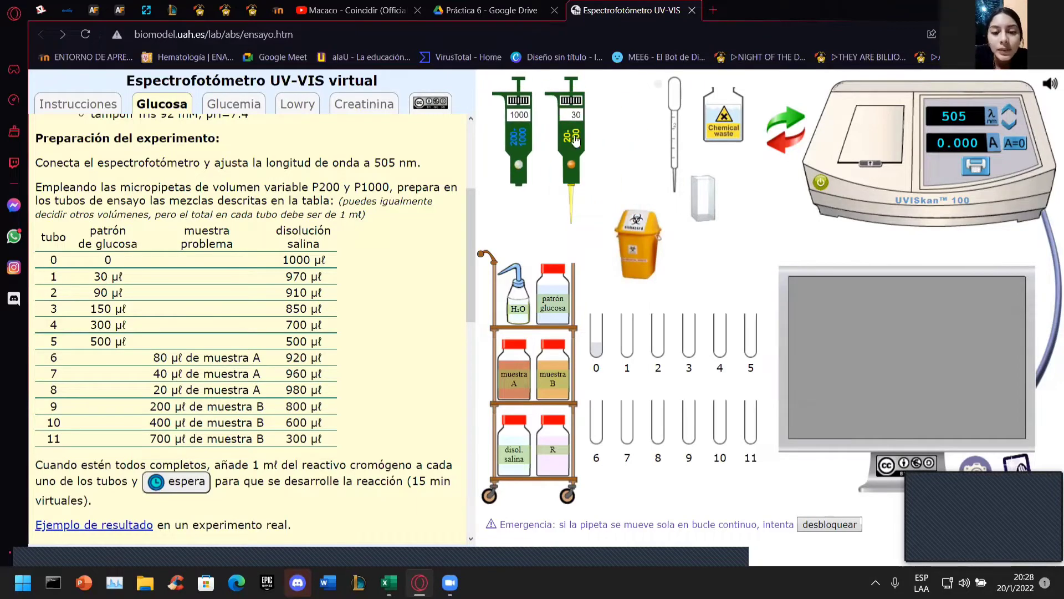
{"action": "left_click", "coordinate": [563, 299]}
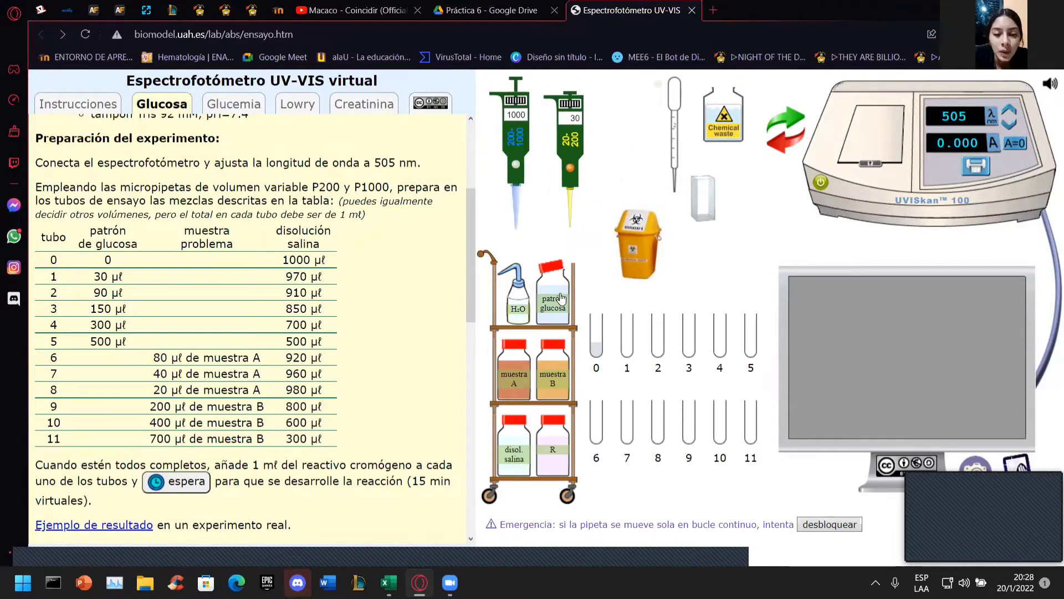
{"action": "left_click", "coordinate": [630, 338]}
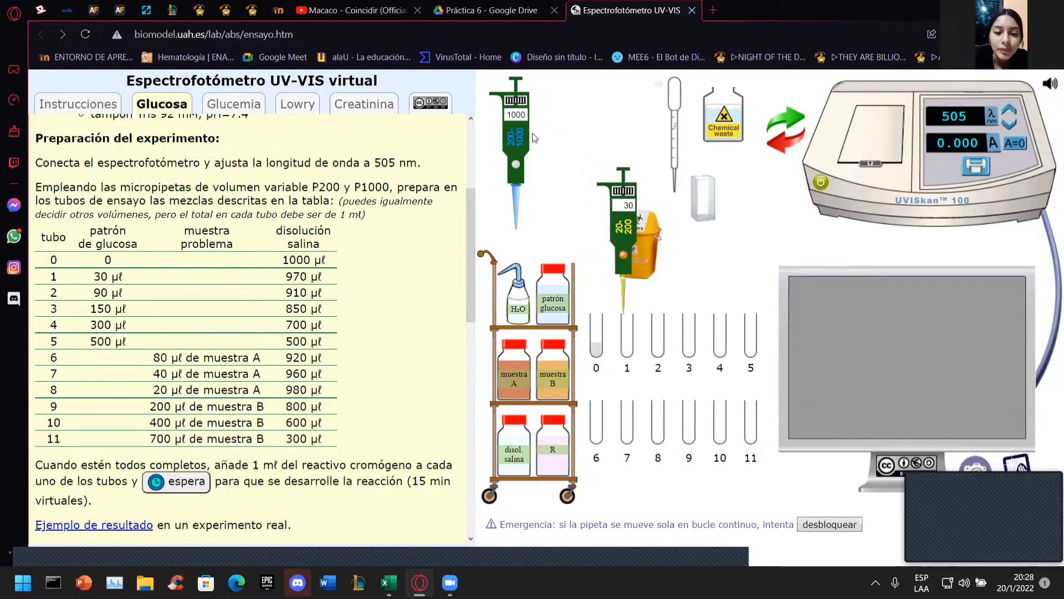
- Set the 200-1000 µl micropipette to 970 µl and add that volume of saline solution to tube 1
{"action": "left_click", "coordinate": [525, 116]}
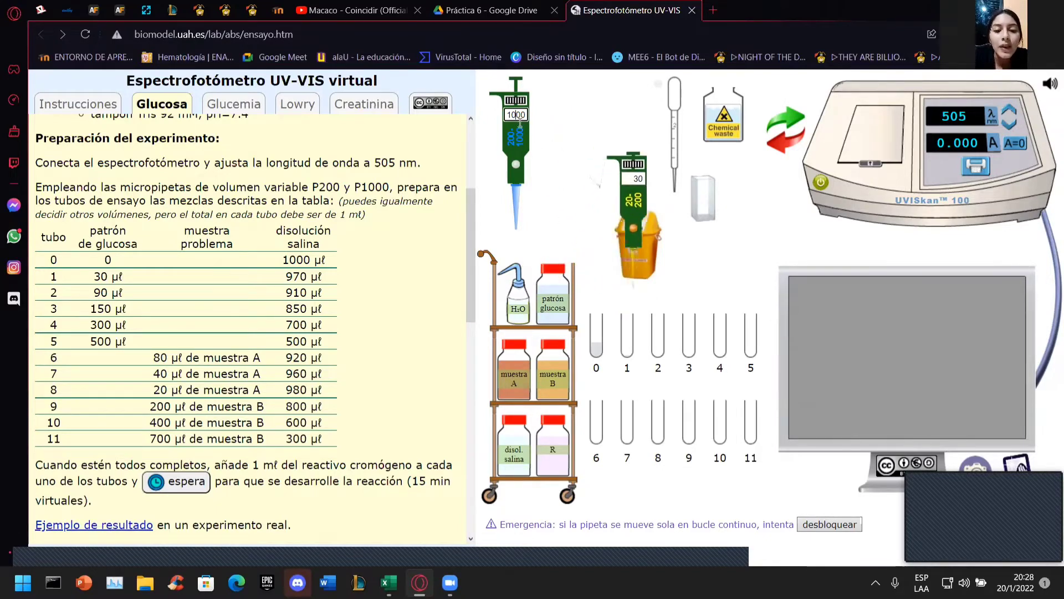
{"action": "key", "text": "BackSpace"}
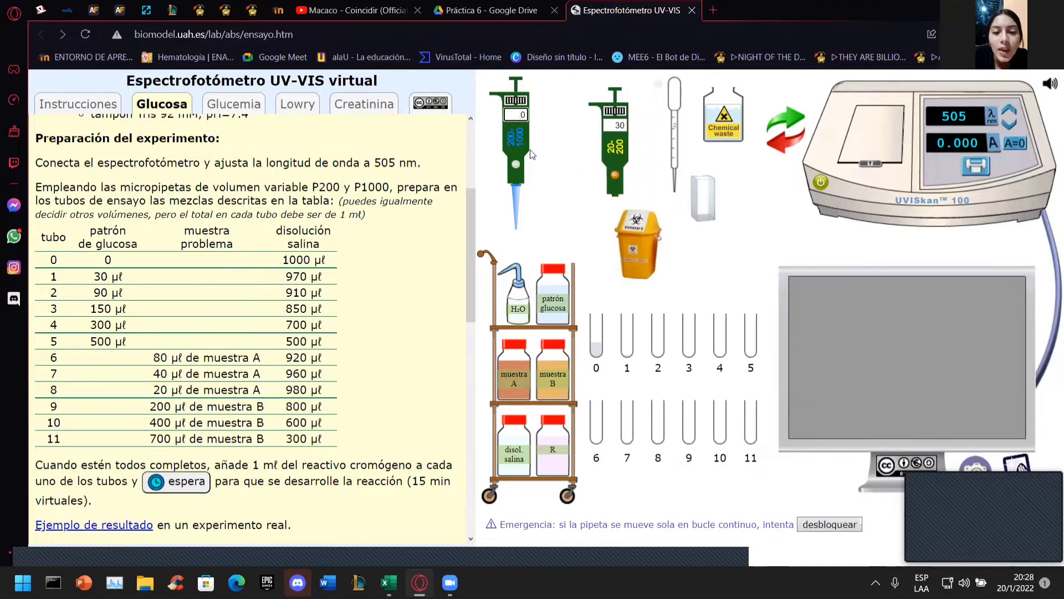
{"action": "key", "text": "BackSpace"}
{"action": "key", "text": "BackSpace"}
{"action": "key", "text": "BackSpace"}
{"action": "type", "text": "970"}
{"action": "left_click", "coordinate": [518, 147]}
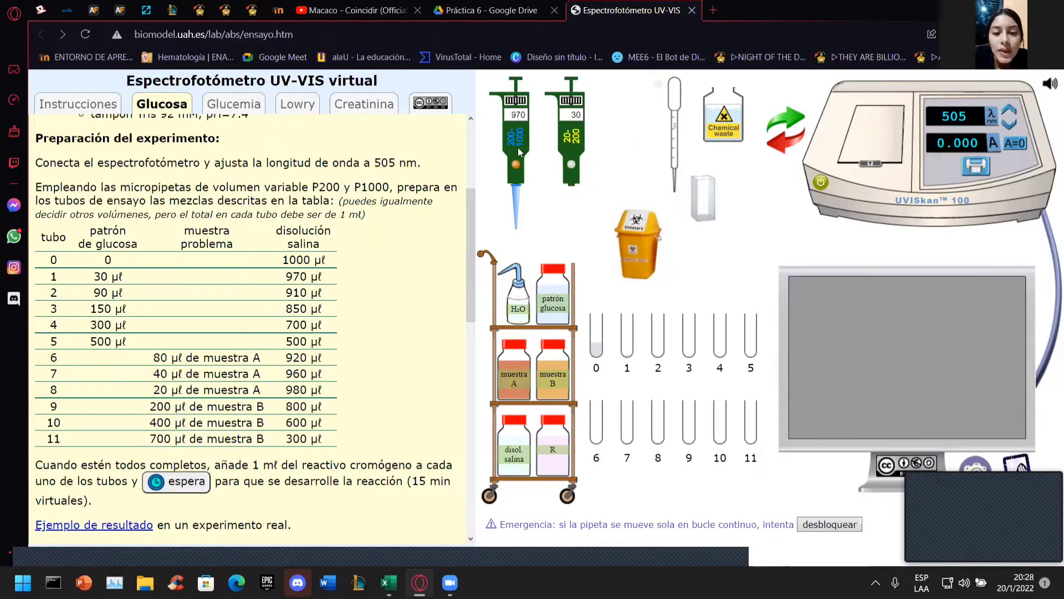
{"action": "left_click", "coordinate": [514, 460]}
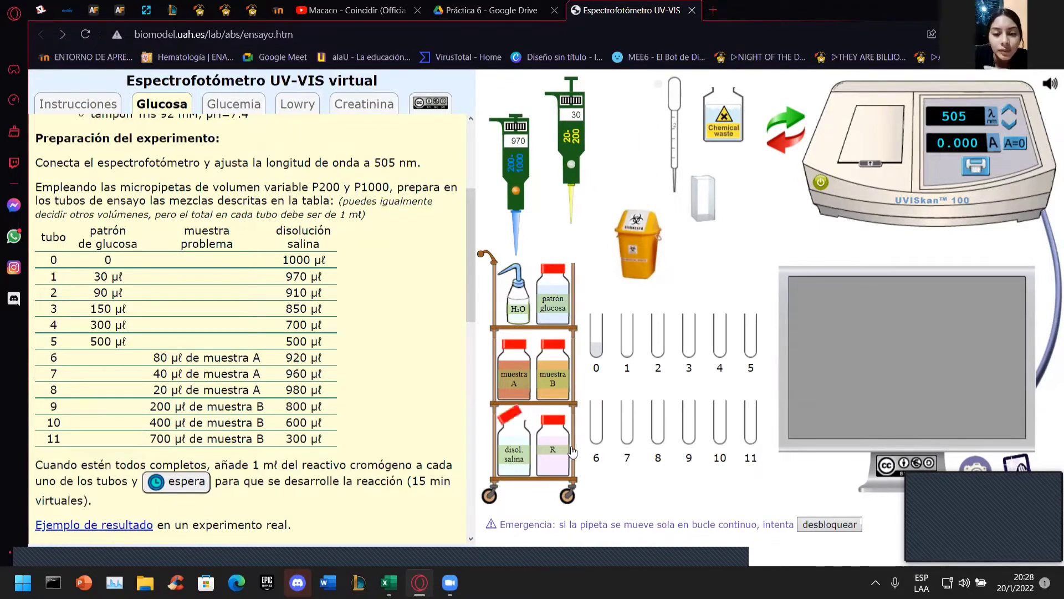
{"action": "left_click", "coordinate": [630, 346]}
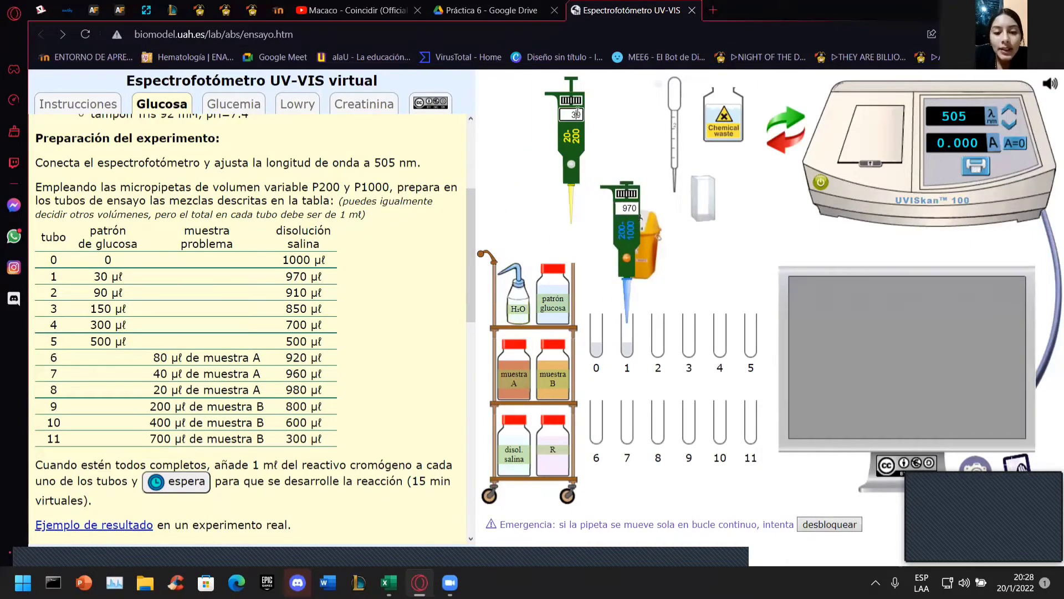
- Set the 20-200 µl micropipette to 90 µl and transfer that volume of glucose standard into tube 2
{"action": "left_click", "coordinate": [576, 113]}
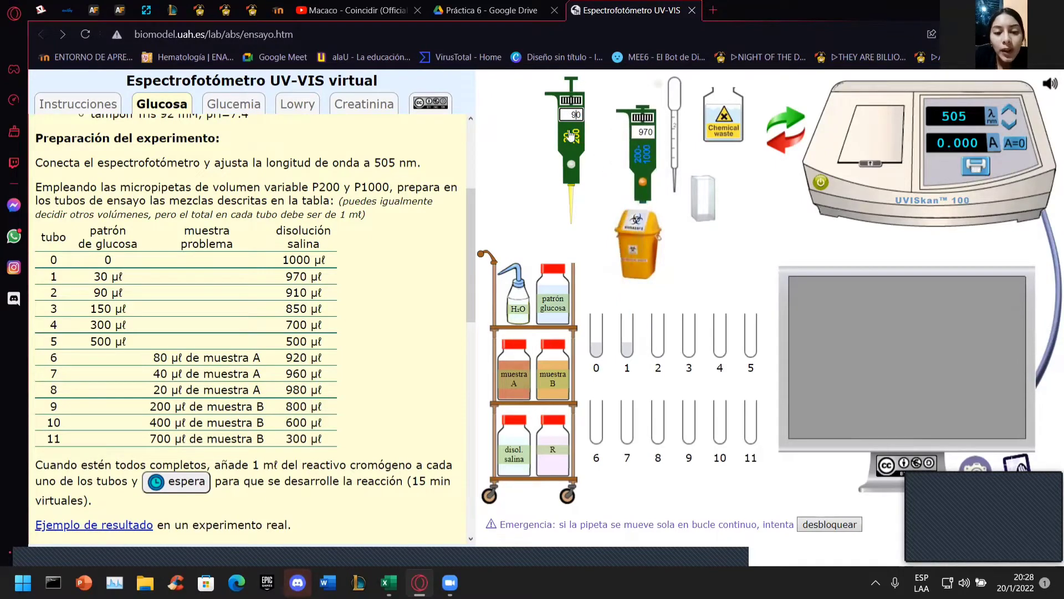
{"action": "left_click", "coordinate": [571, 136]}
{"action": "left_click", "coordinate": [557, 307]}
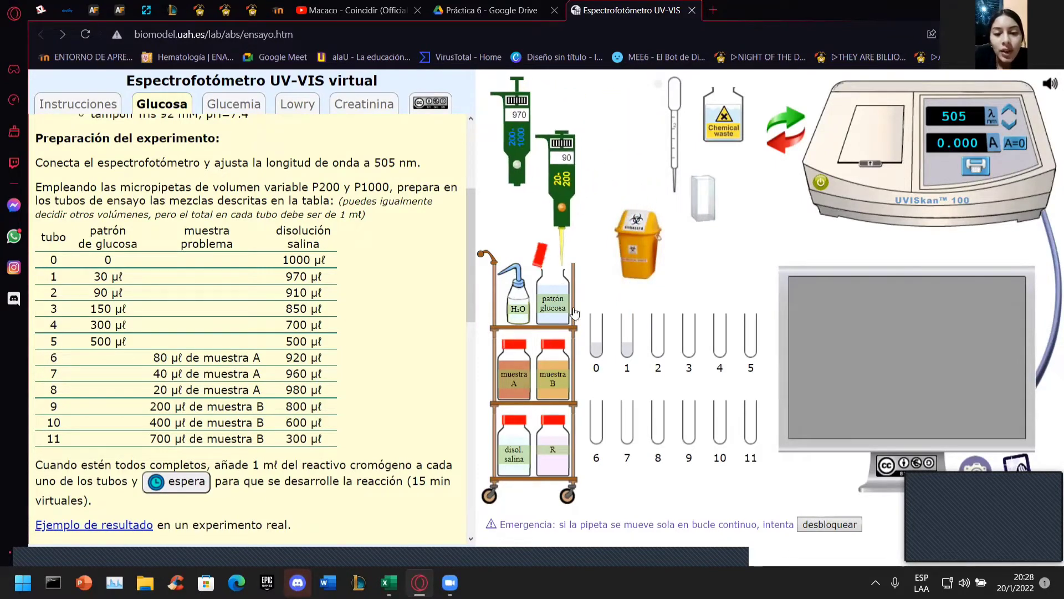
{"action": "left_click", "coordinate": [659, 339]}
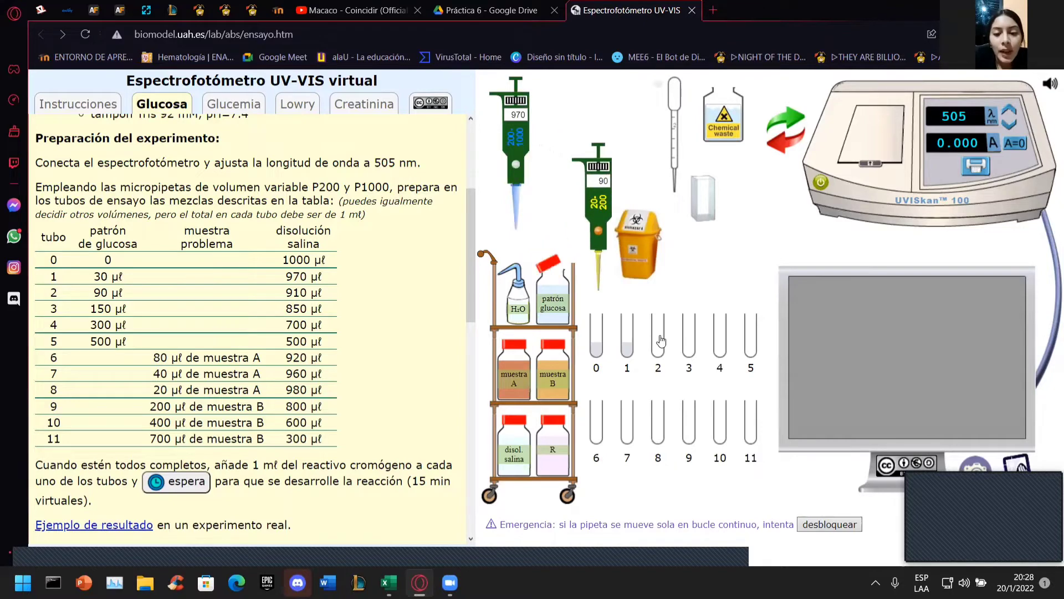
- Set the 200-1000 µl micropipette to 910 µl and add that volume of saline solution to tube 2
{"action": "left_click", "coordinate": [523, 114]}
{"action": "key", "text": "BackSpace"}
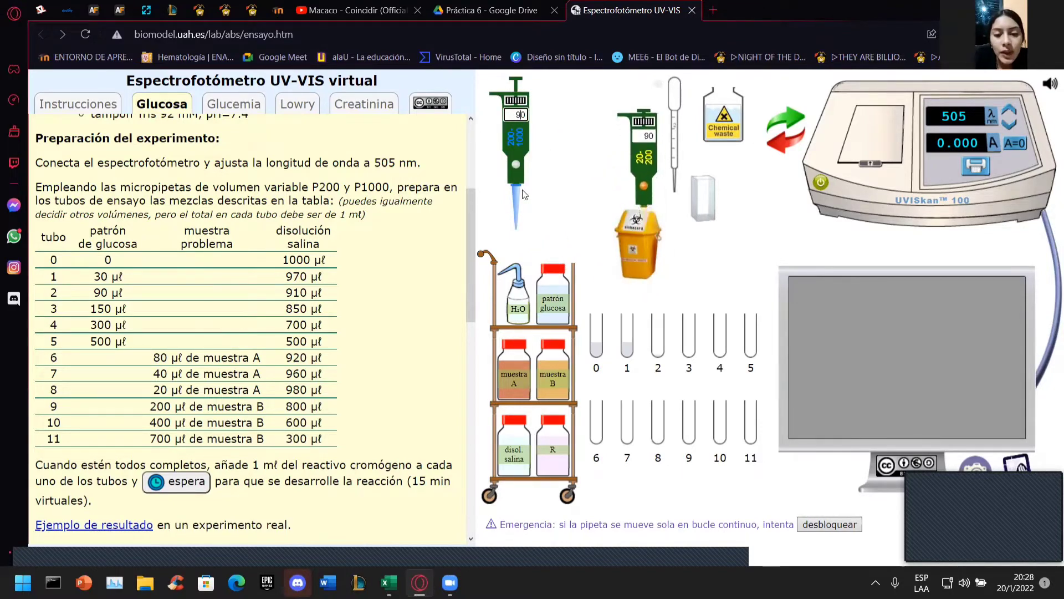
{"action": "type", "text": "1"}
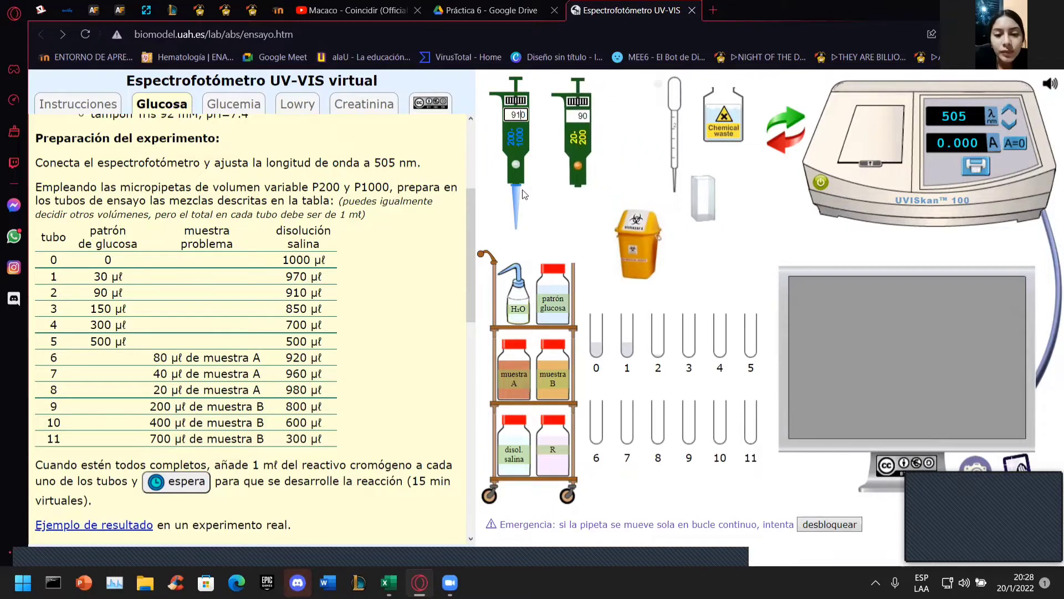
{"action": "left_click", "coordinate": [513, 145]}
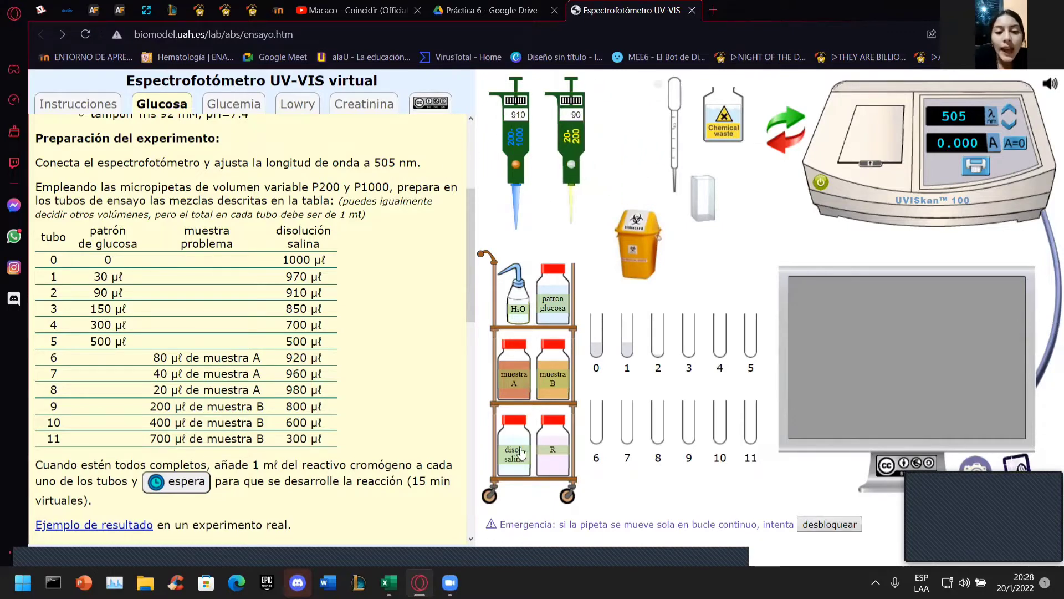
{"action": "left_click", "coordinate": [521, 453]}
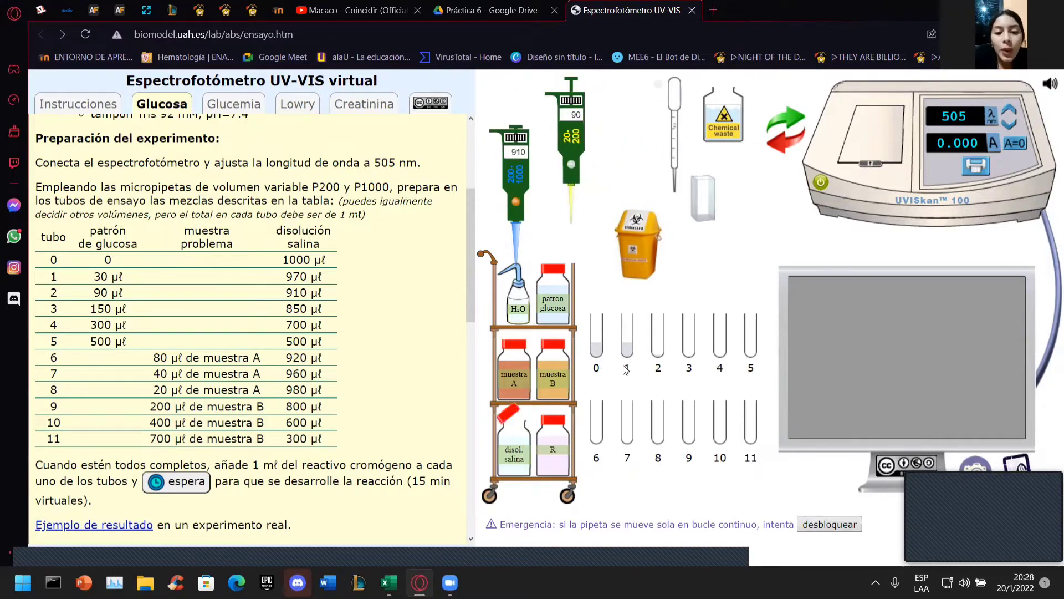
{"action": "left_click", "coordinate": [657, 347]}
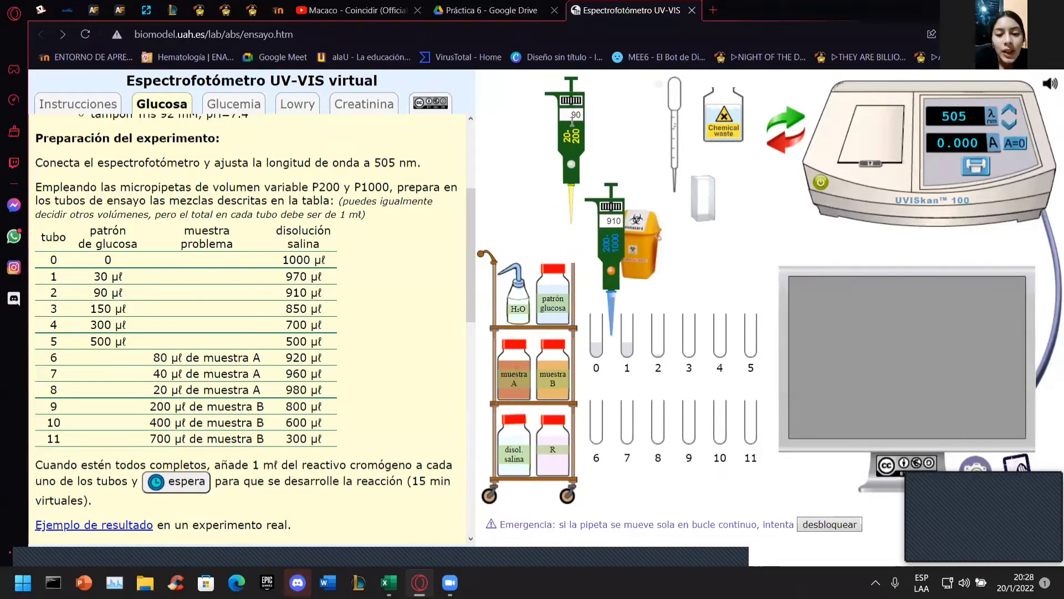
- Set the 20-200 µl micropipette to 150 µl and transfer that volume of glucose standard into tube 3
{"action": "key", "text": "BackSpace"}
{"action": "type", "text": "15"}
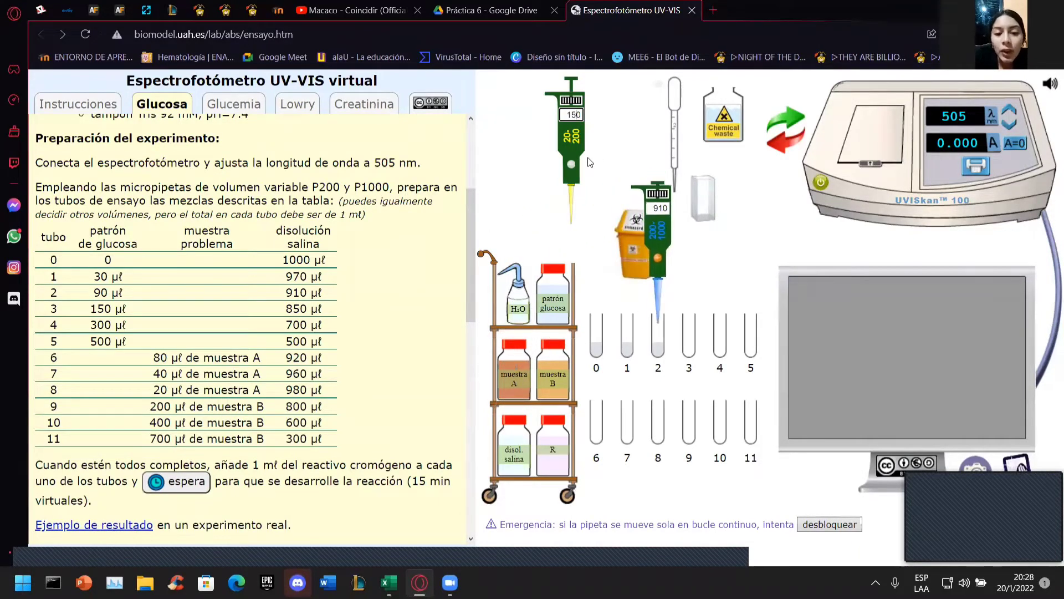
{"action": "left_click", "coordinate": [547, 299]}
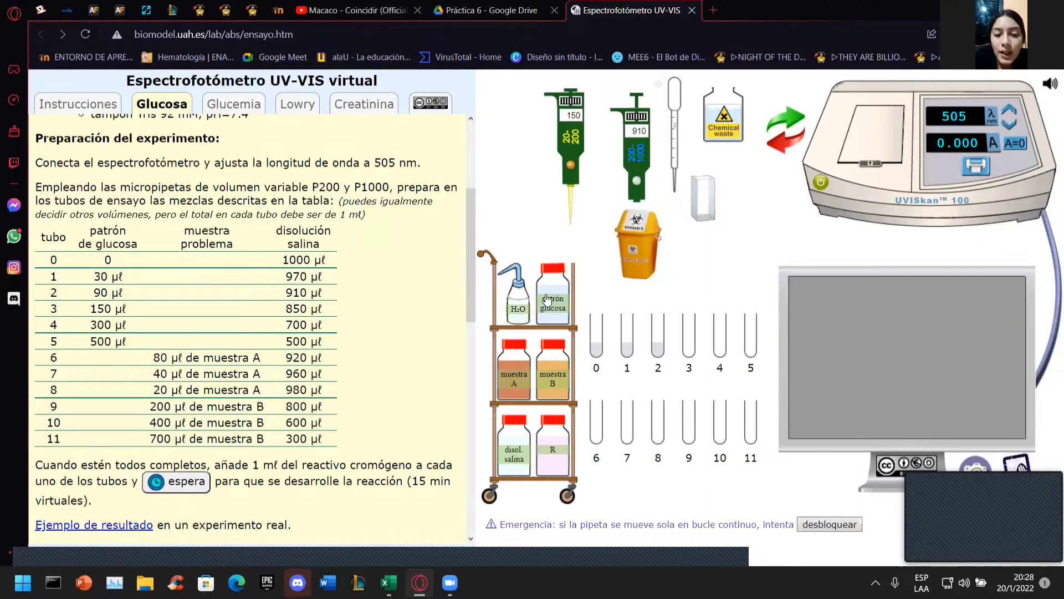
{"action": "left_click", "coordinate": [688, 344]}
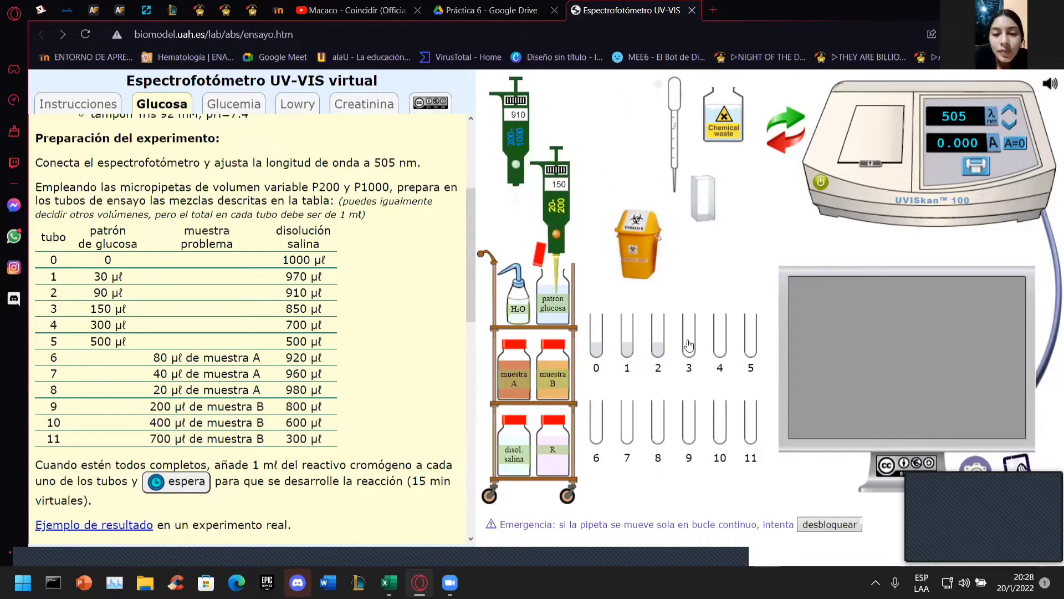
- Set the 200-1000 µl micropipette to 850 µl and add that volume of saline solution to tube 3
{"action": "left_click", "coordinate": [518, 115]}
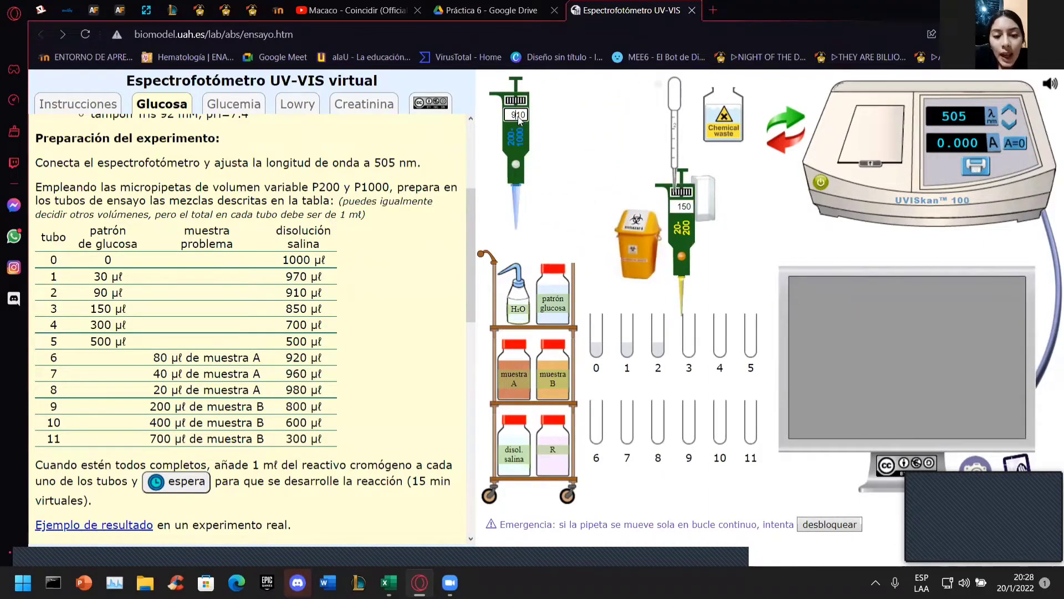
{"action": "key", "text": "BackSpace"}
{"action": "key", "text": "BackSpace"}
{"action": "type", "text": "850"}
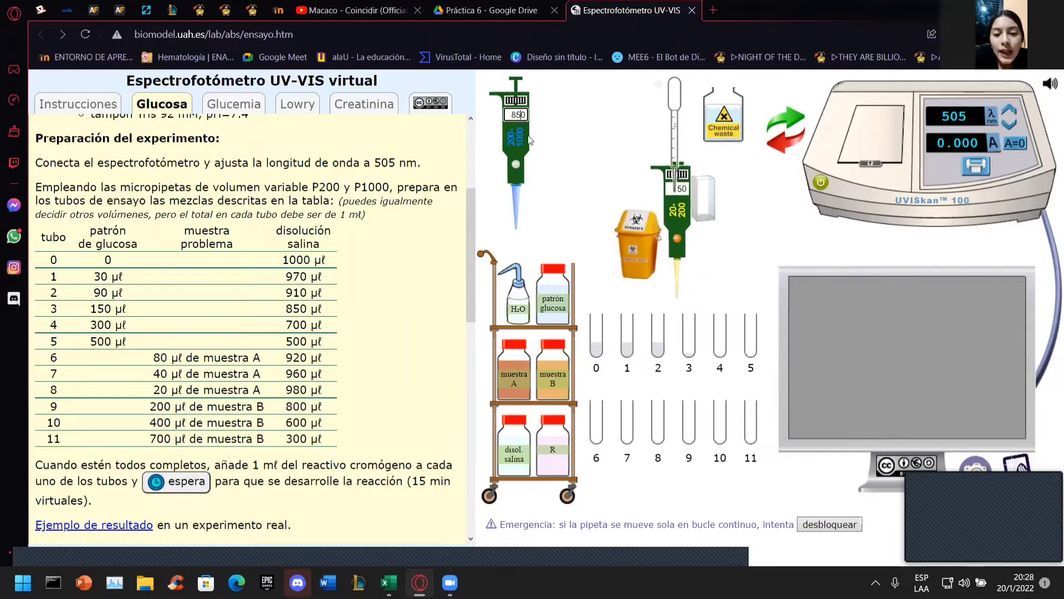
{"action": "left_click", "coordinate": [530, 140]}
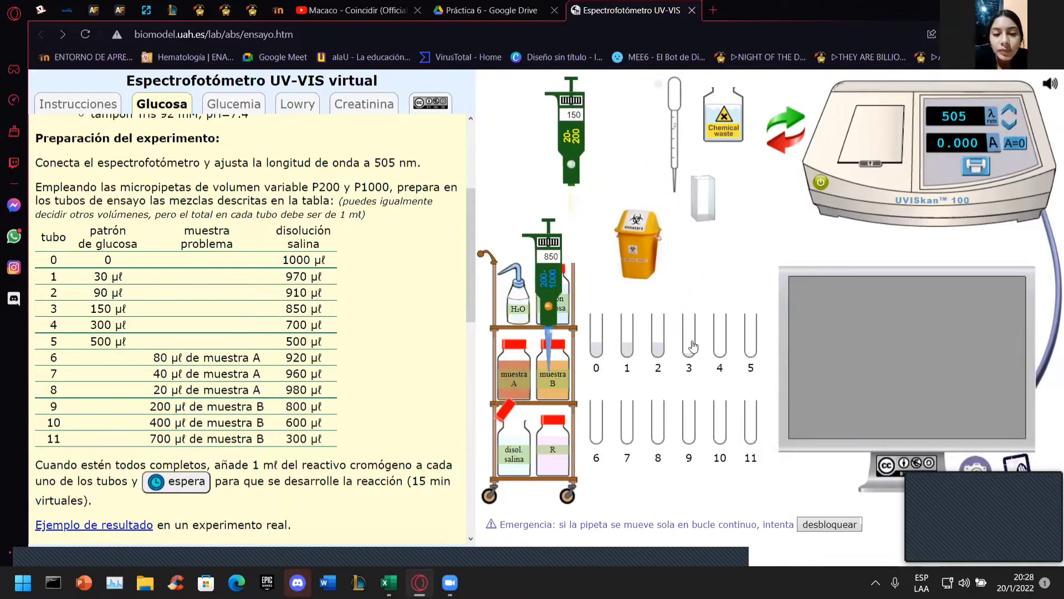
{"action": "left_click", "coordinate": [692, 346]}
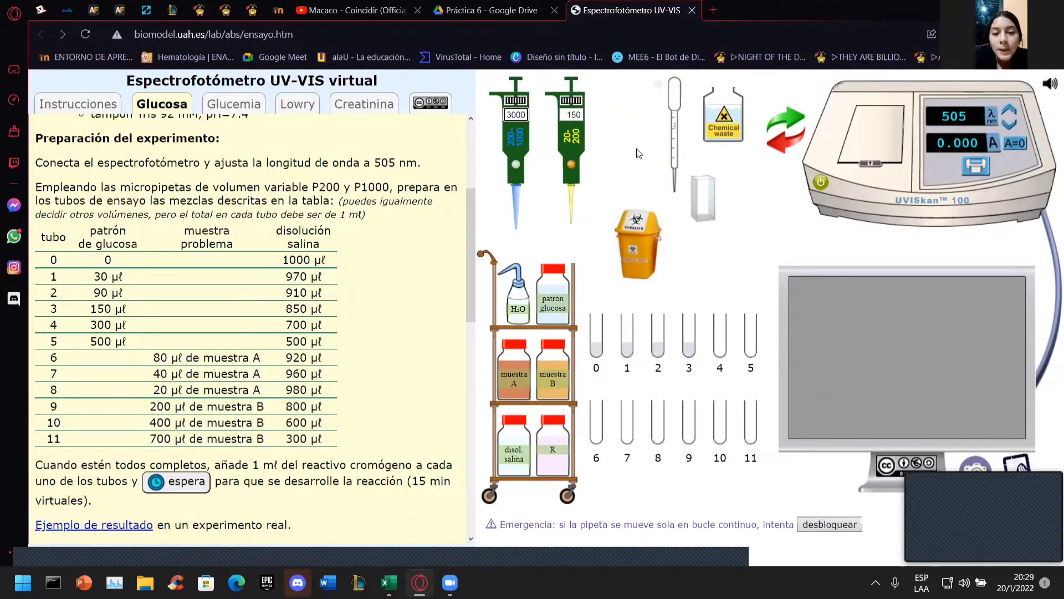
- Fill tube 4 with 300 µl of glucose standard and 700 µl of saline solution, and tube 5 with 500 µl of each
{"action": "left_click", "coordinate": [521, 141]}
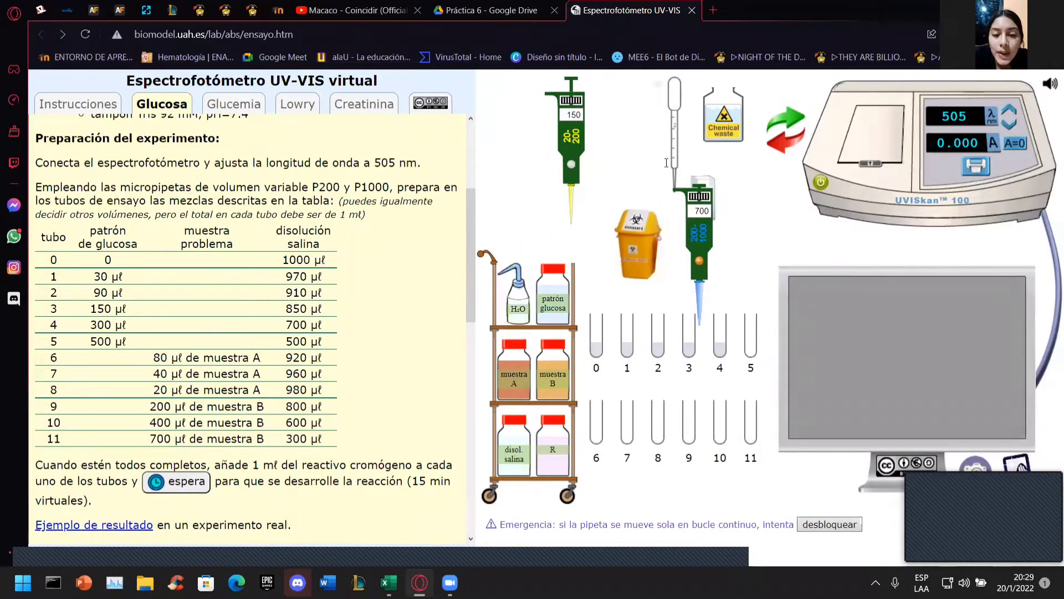
{"action": "key", "text": "BackSpace"}
{"action": "type", "text": "5"}
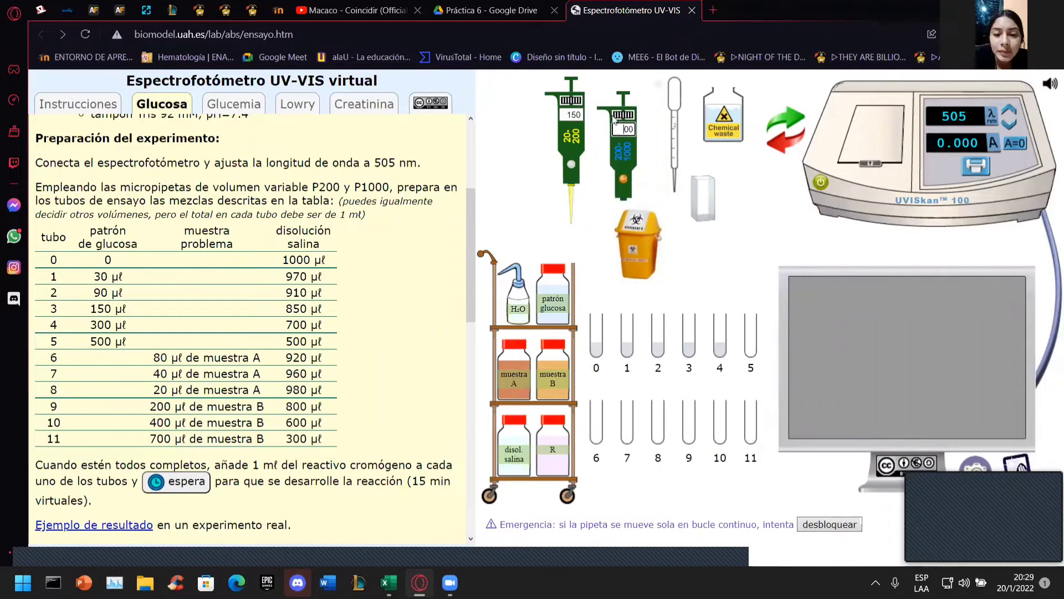
{"action": "left_click", "coordinate": [562, 301]}
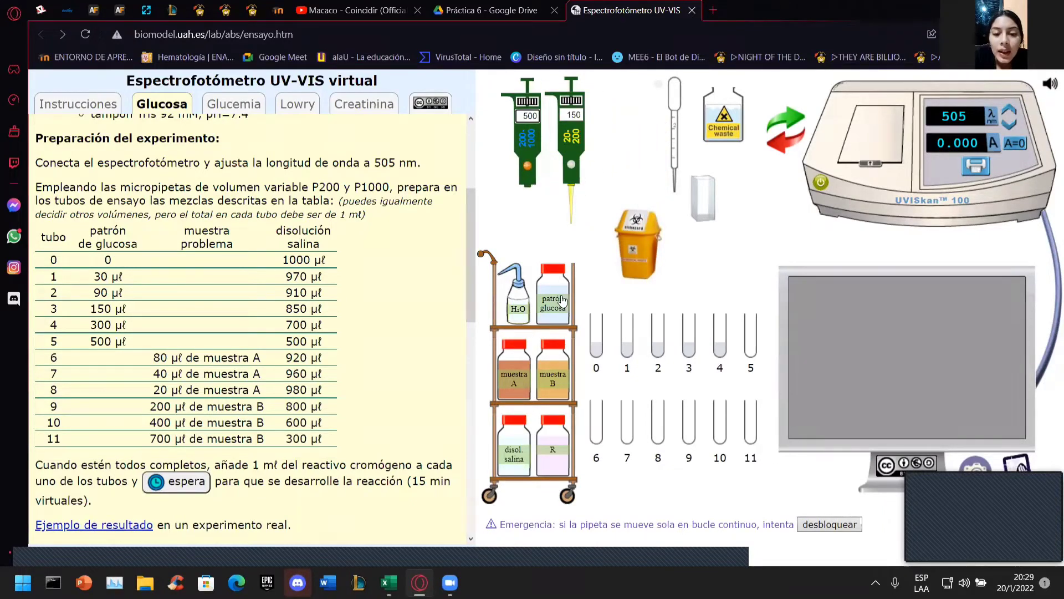
{"action": "left_click", "coordinate": [751, 337]}
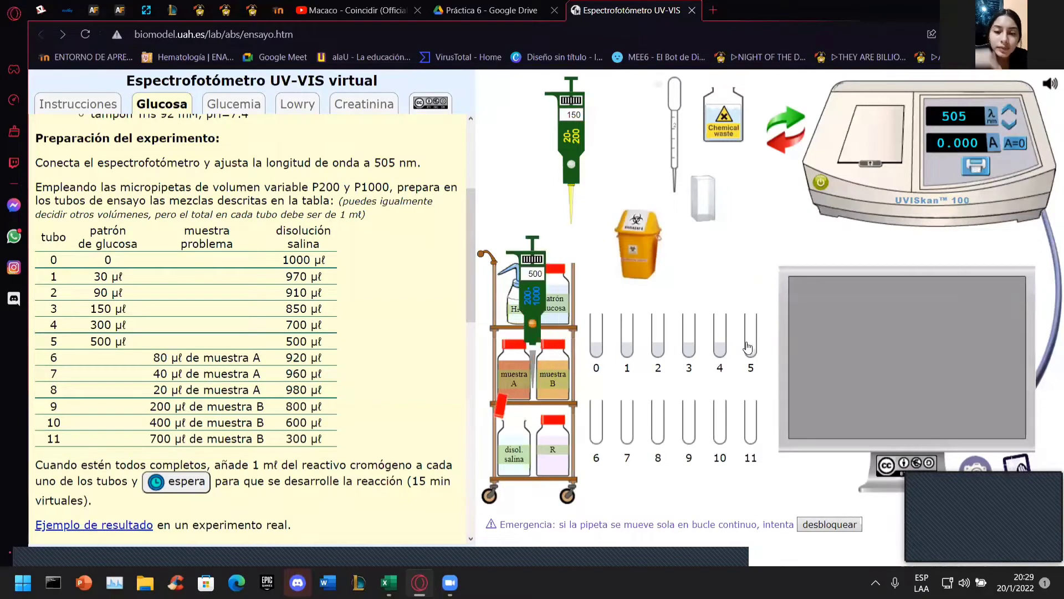
{"action": "left_click", "coordinate": [748, 347]}
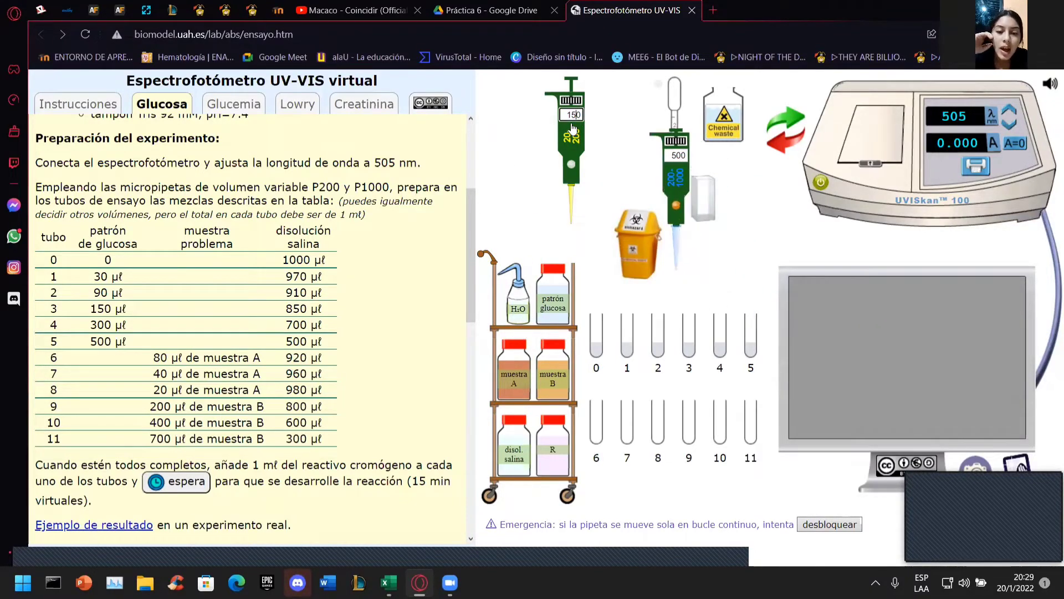
- Fill tube 6 with 80 µl of sample A using the 20-200 µl micropipette and 920 µl of saline solution using the 200-1000 µl one
{"action": "key", "text": "BackSpace"}
{"action": "key", "text": "BackSpace"}
{"action": "key", "text": "BackSpace"}
{"action": "type", "text": "80"}
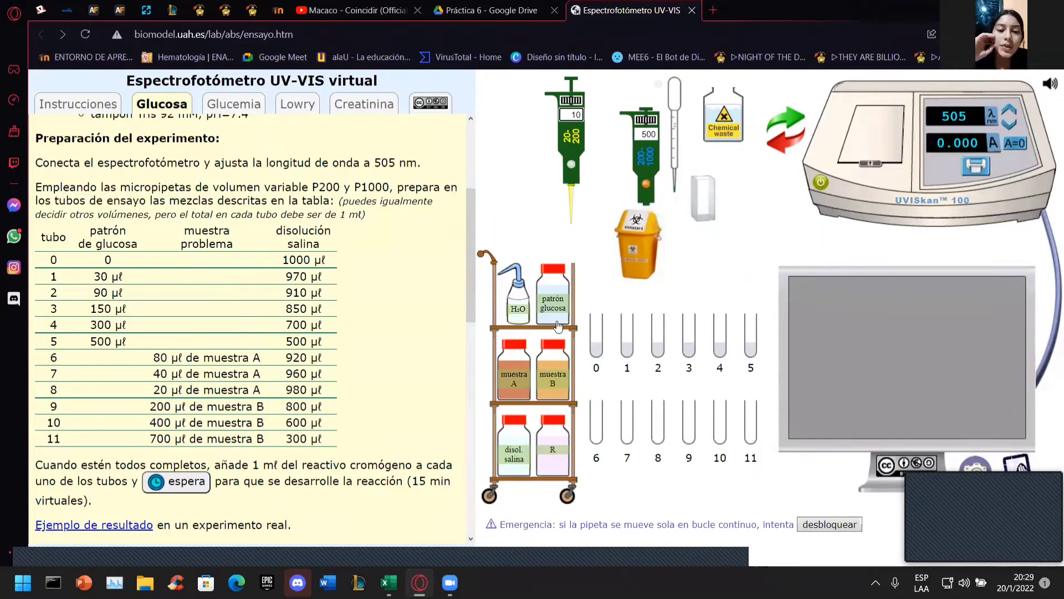
{"action": "left_click", "coordinate": [602, 426]}
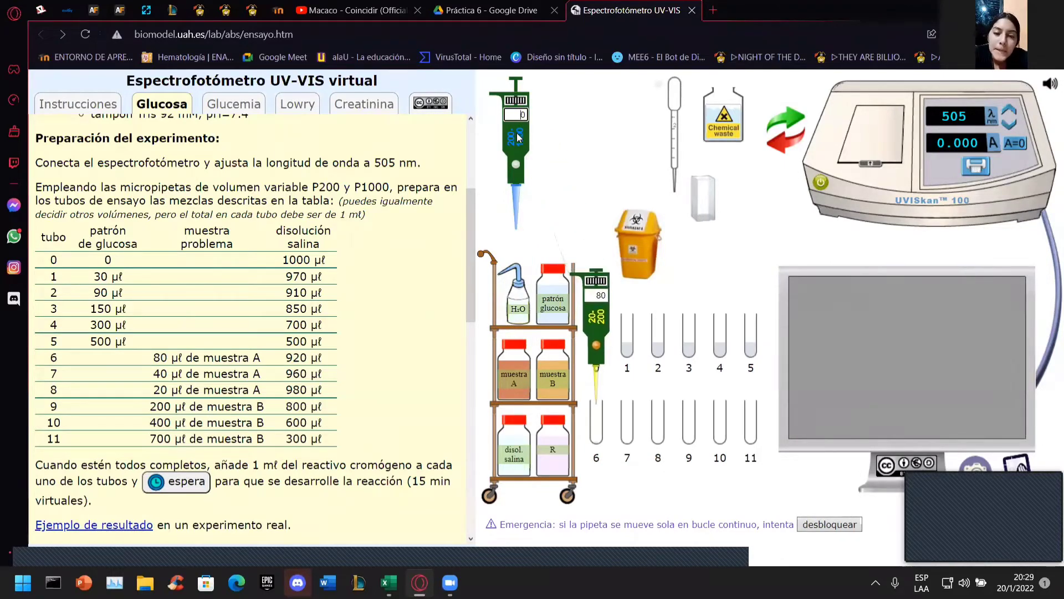
{"action": "type", "text": "920"}
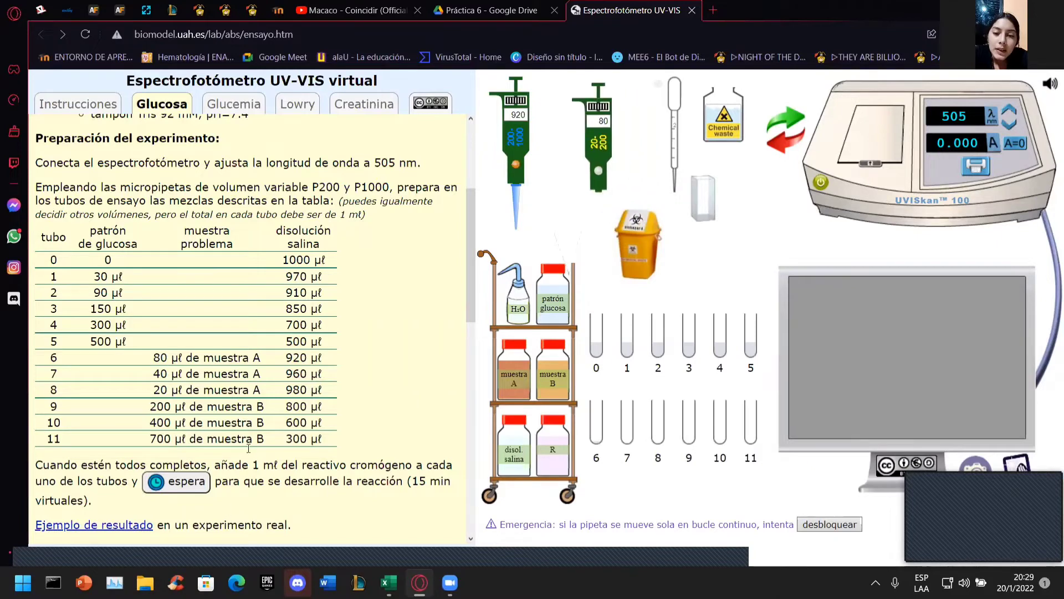
{"action": "left_click", "coordinate": [599, 431]}
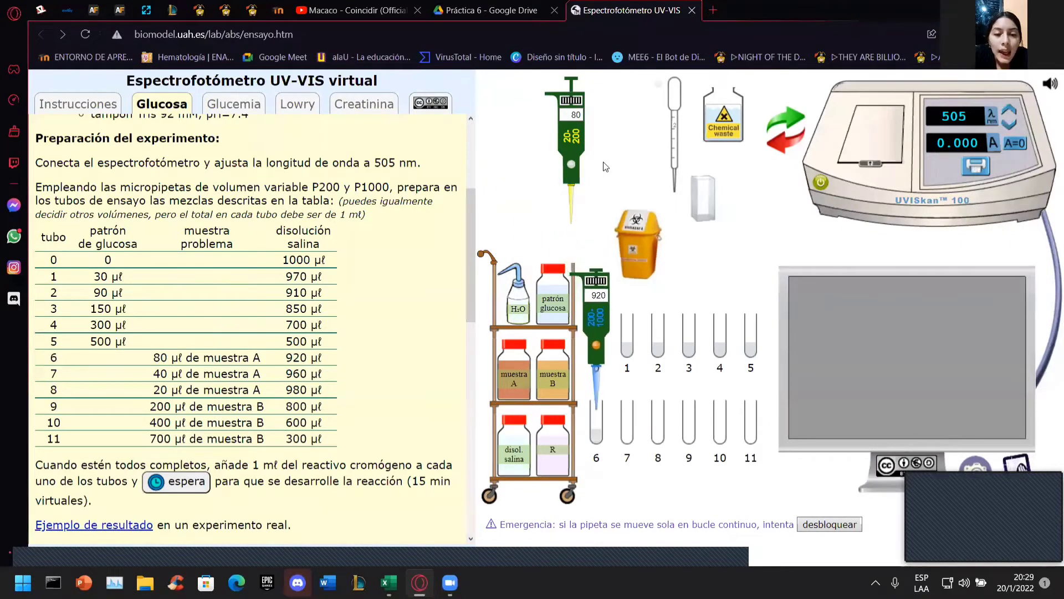
- Set the 20-200 µl micropipette to 40 µl and transfer that volume of sample A into tube 7
{"action": "key", "text": "BackSpace"}
{"action": "type", "text": "4"}
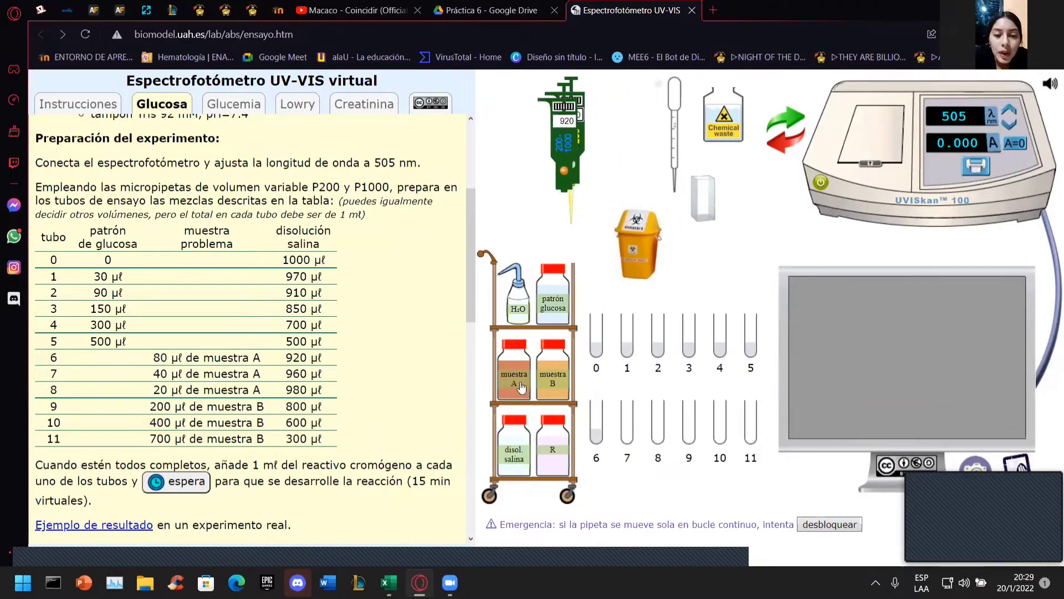
{"action": "left_click", "coordinate": [519, 383]}
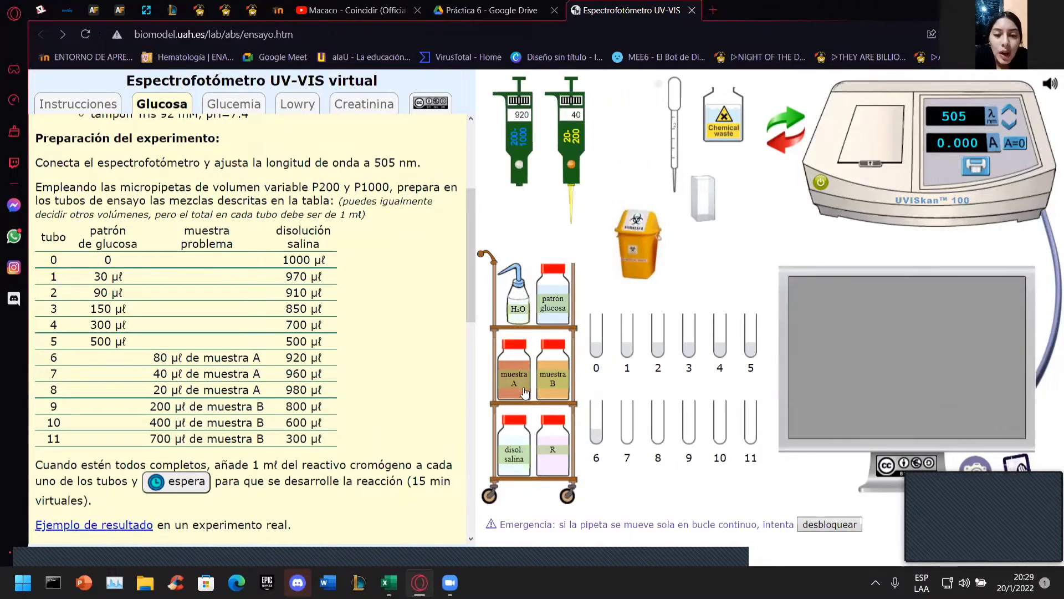
{"action": "left_click", "coordinate": [628, 428]}
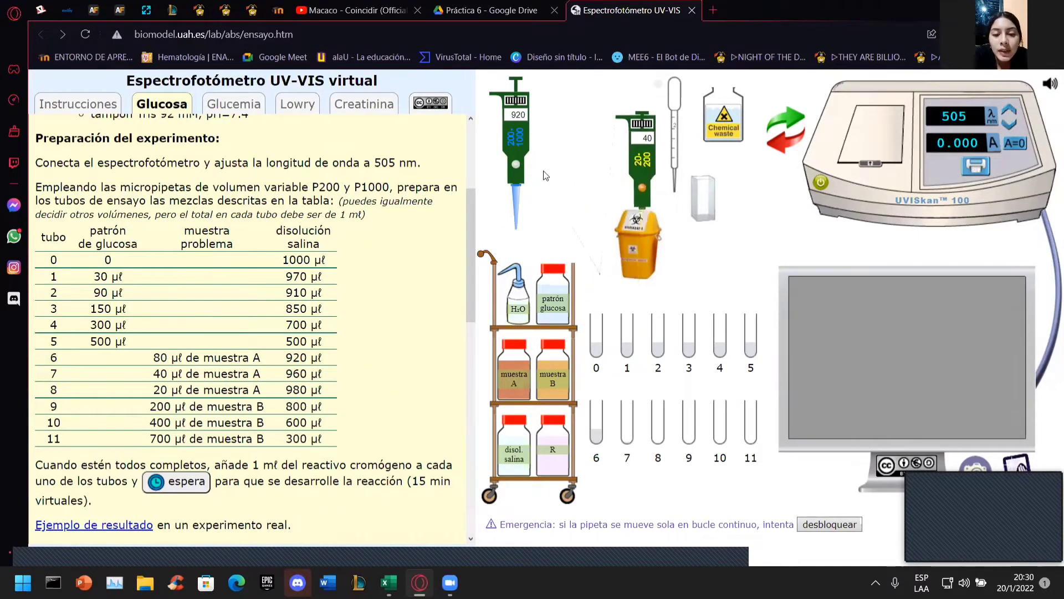
- Set the 200-1000 µl micropipette to 960 µl and add that volume of saline solution to tube 7
{"action": "double_click", "coordinate": [518, 115]}
{"action": "type", "text": "960"}
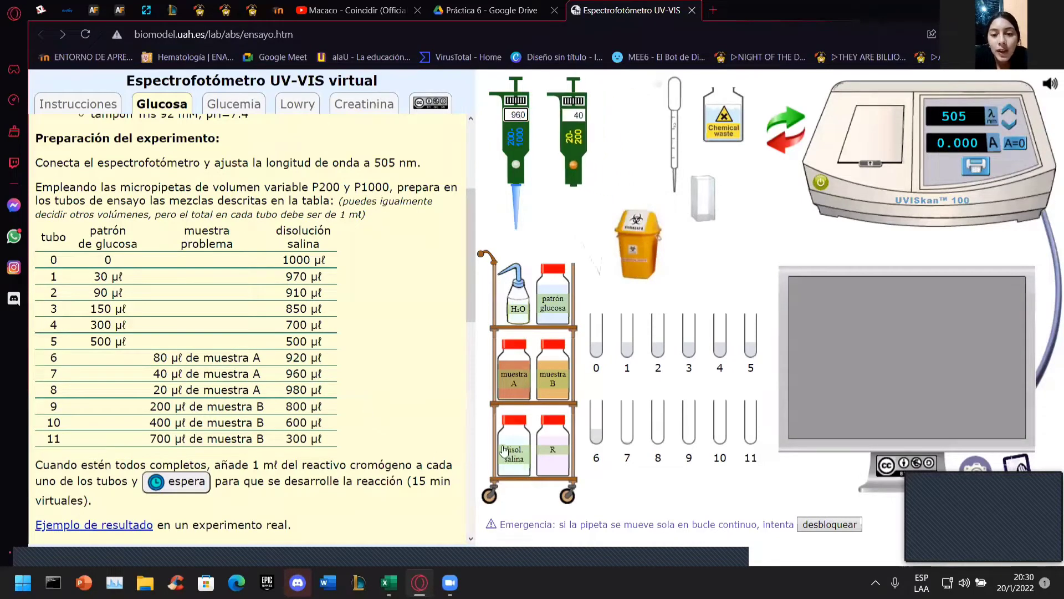
{"action": "key", "text": "Return"}
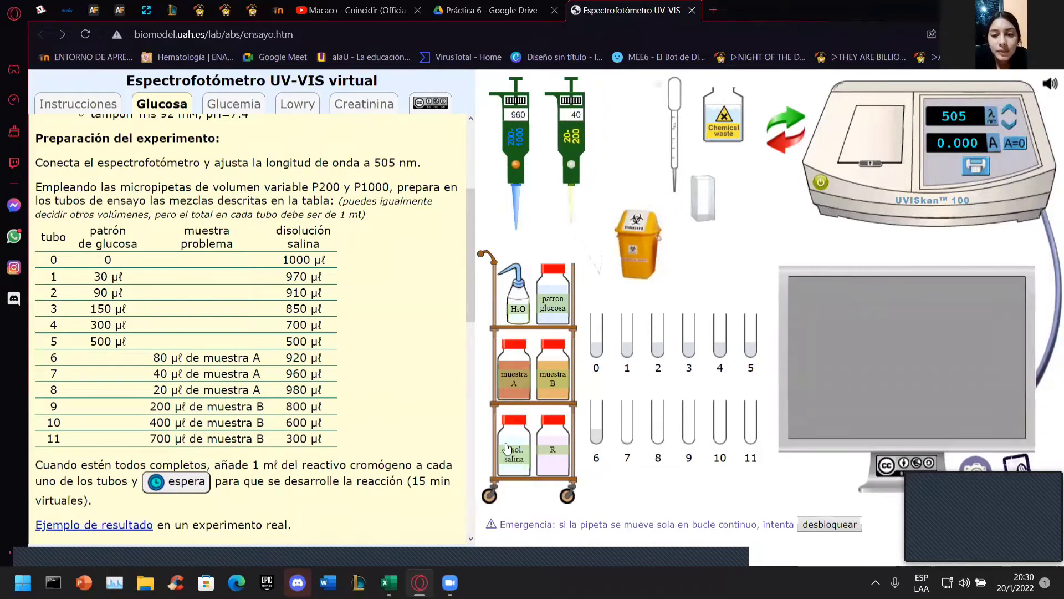
{"action": "left_click", "coordinate": [508, 448]}
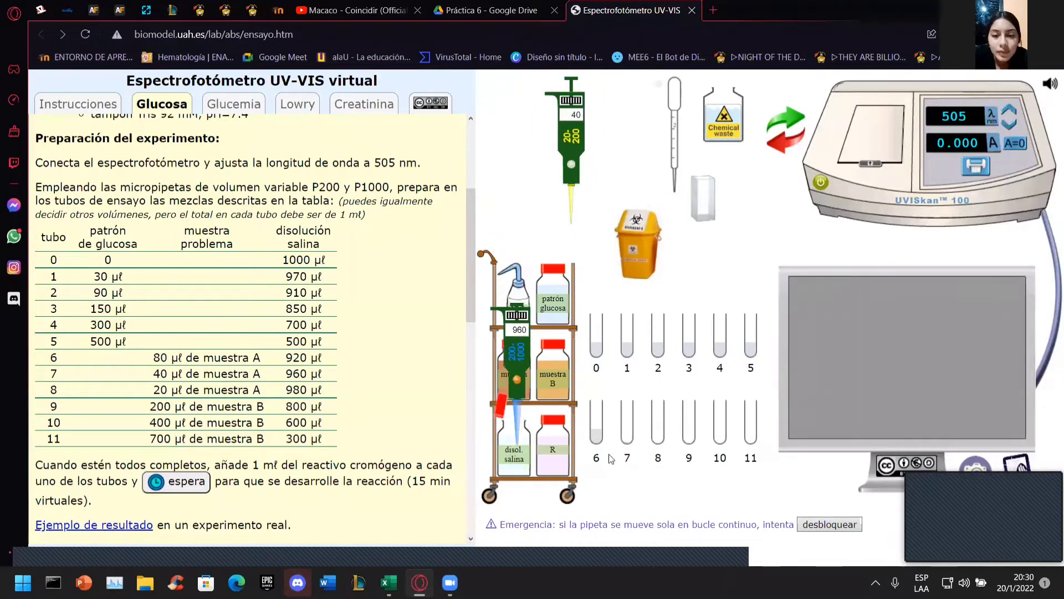
{"action": "left_click", "coordinate": [627, 431]}
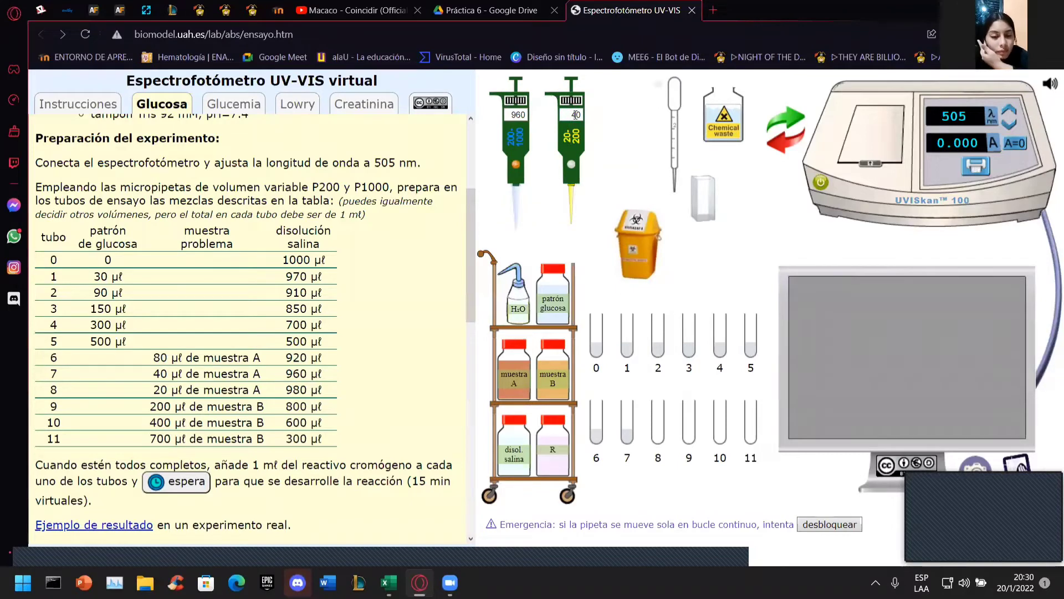
- Fill tube 8 with 20 µl of sample A and 980 µl of saline solution
{"action": "left_click", "coordinate": [576, 115]}
{"action": "key", "text": "BackSpace"}
{"action": "type", "text": "2"}
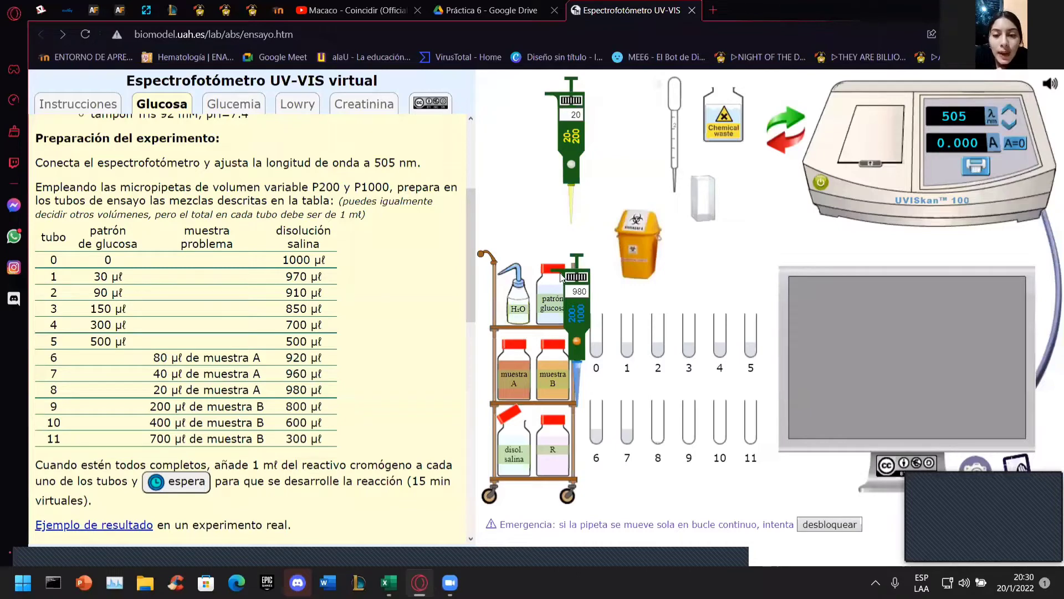
{"action": "left_click", "coordinate": [505, 117]}
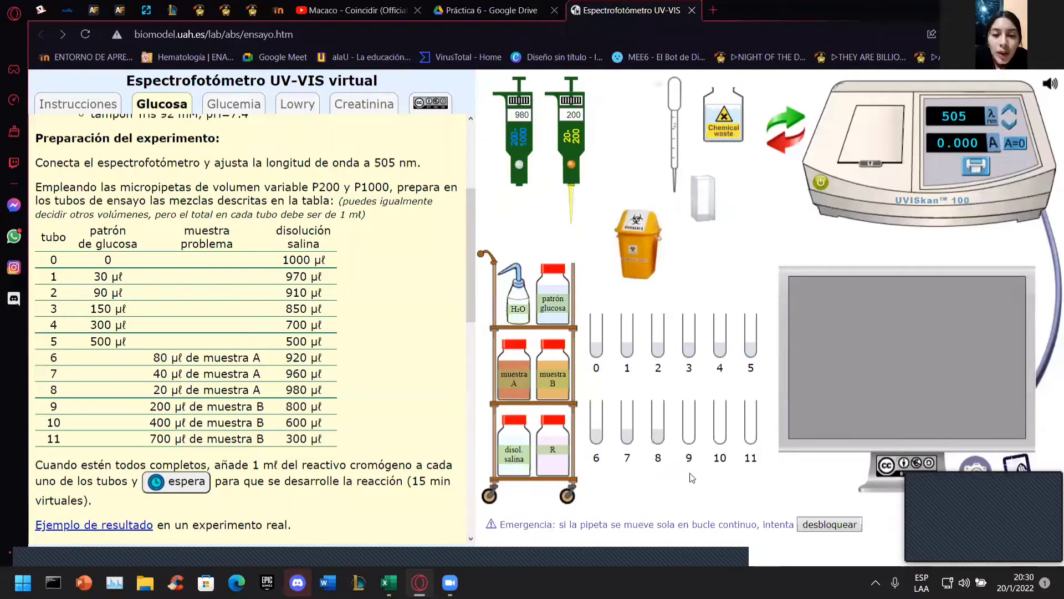
- Fill tube 9 with 200 µl of sample B and 800 µl of saline, and tube 10 with 400 µl of sample B and 600 µl of saline
{"action": "left_click", "coordinate": [691, 432]}
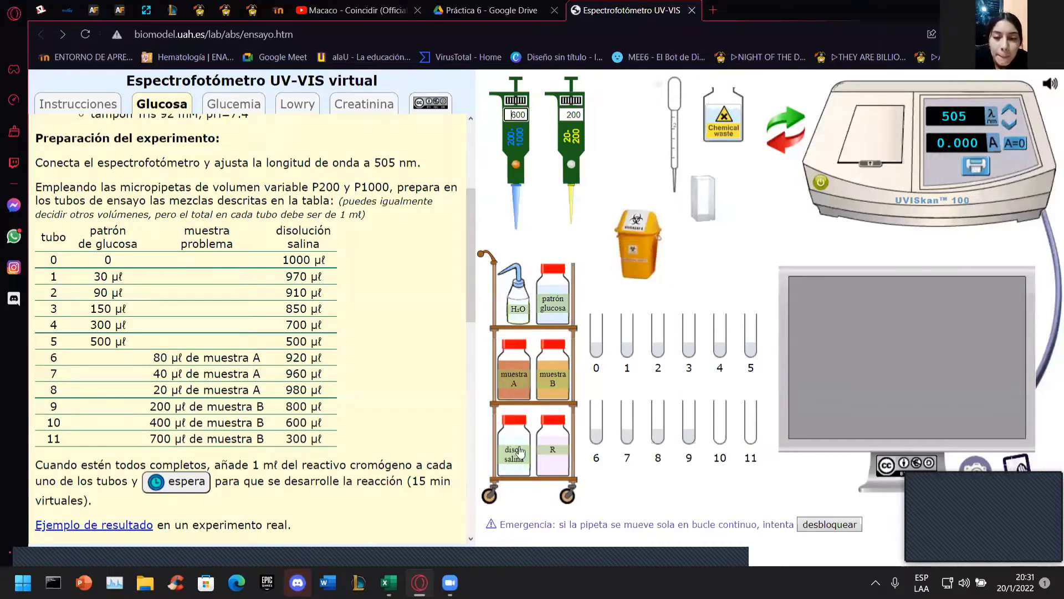
{"action": "left_click", "coordinate": [720, 431]}
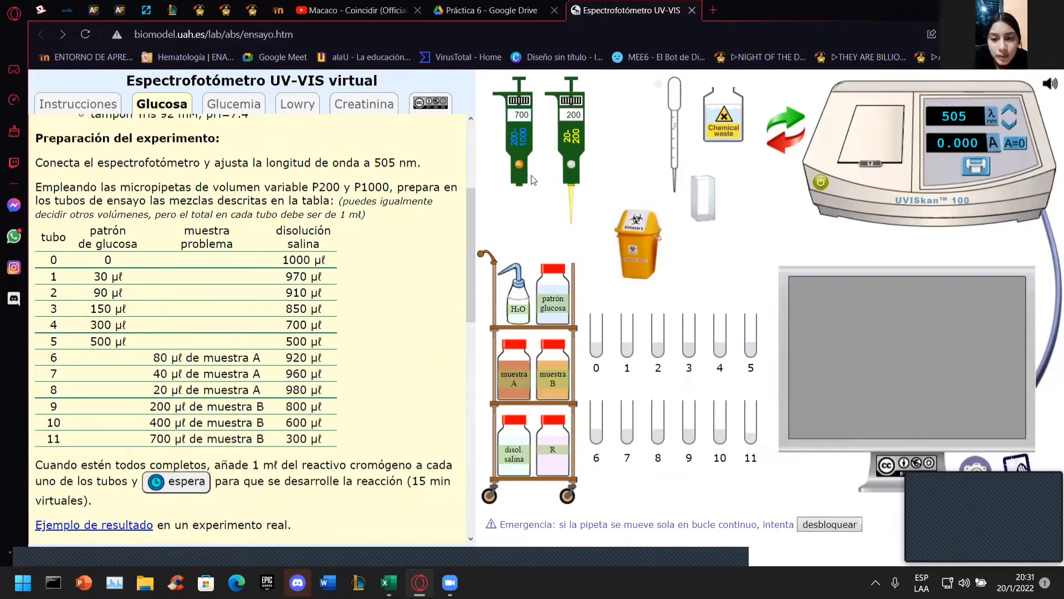
- Set the 200-1000 µl micropipette to 300 µl and add that volume of saline solution to tube 11
{"action": "left_click", "coordinate": [530, 178]}
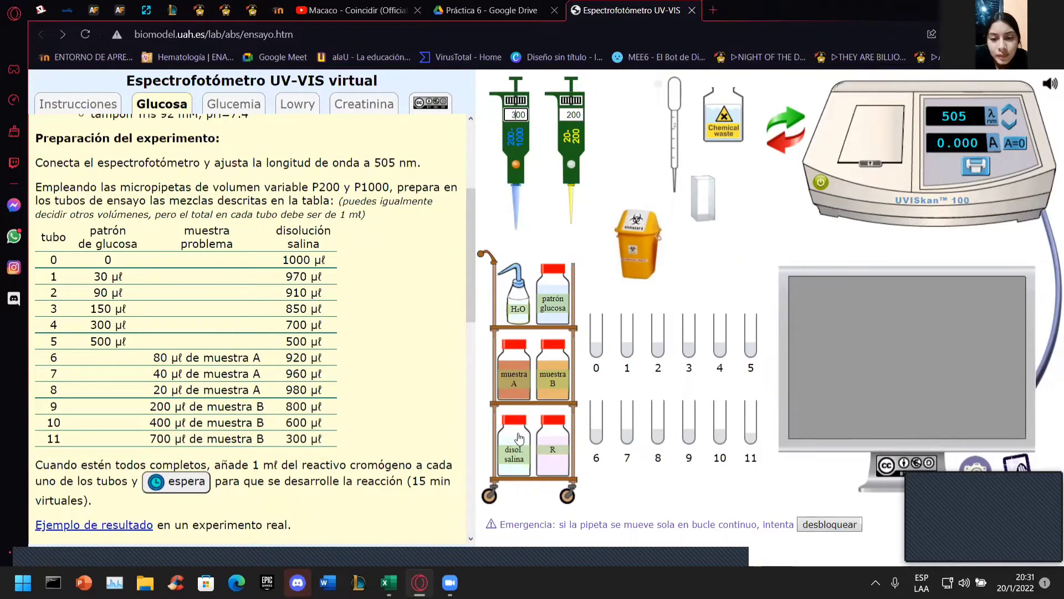
{"action": "left_click", "coordinate": [520, 438]}
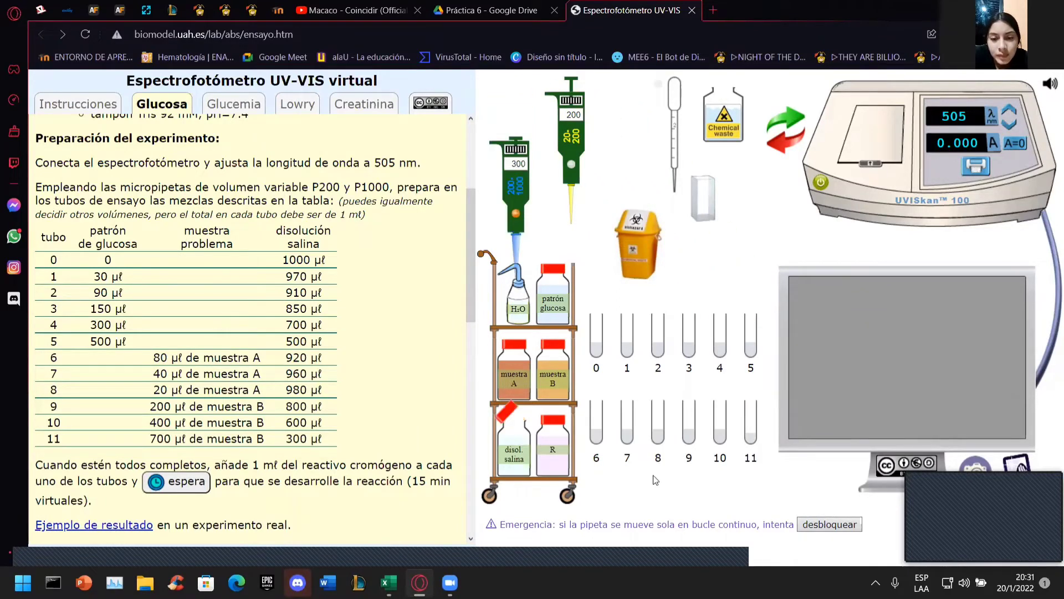
{"action": "left_click", "coordinate": [755, 432]}
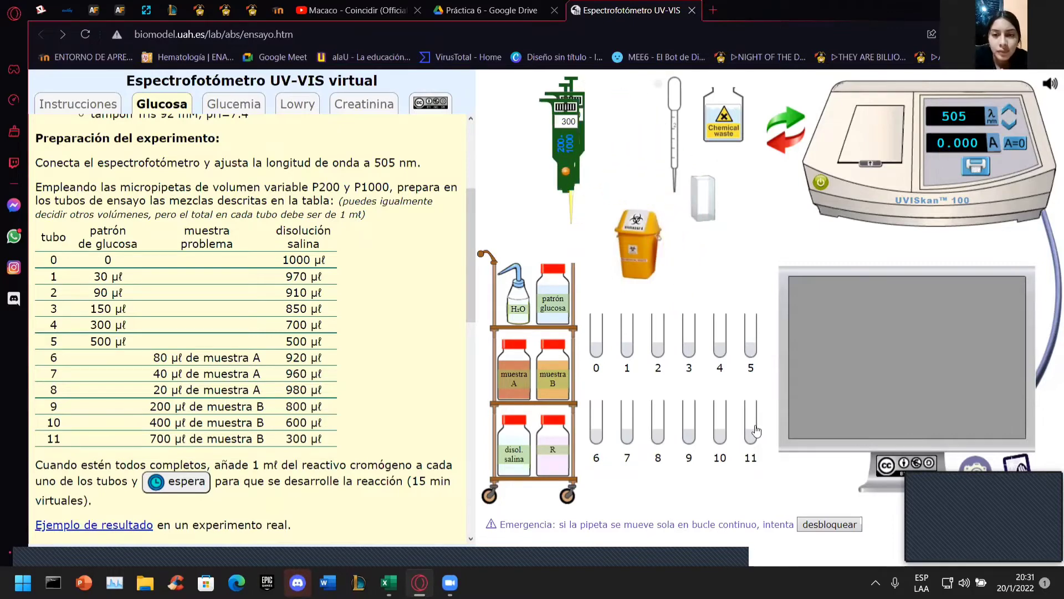
- Set the 200-1000 µl micropipette to 1000 µl and add that volume of chromogenic reagent R to tube 0
{"action": "scroll", "coordinate": [338, 377], "scroll_direction": "down", "scroll_amount": 1}
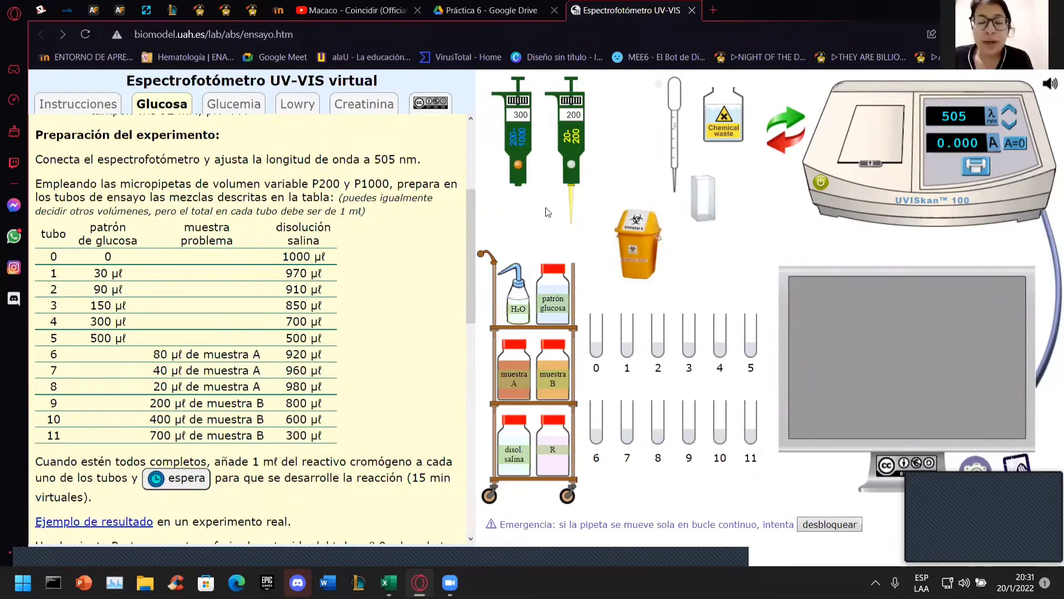
{"action": "scroll", "coordinate": [334, 379], "scroll_direction": "down", "scroll_amount": 2}
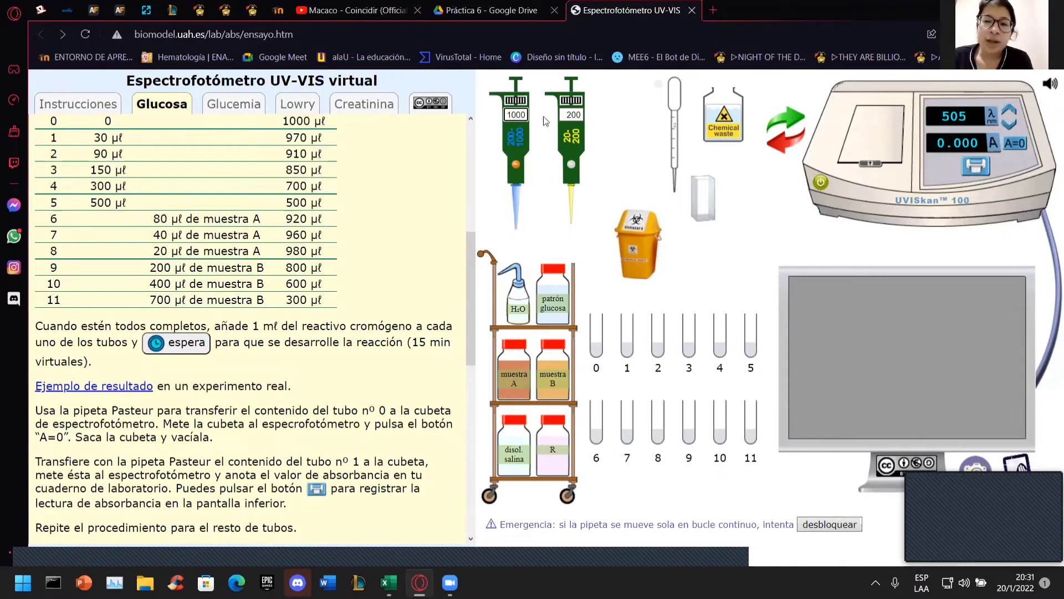
{"action": "left_click", "coordinate": [554, 455]}
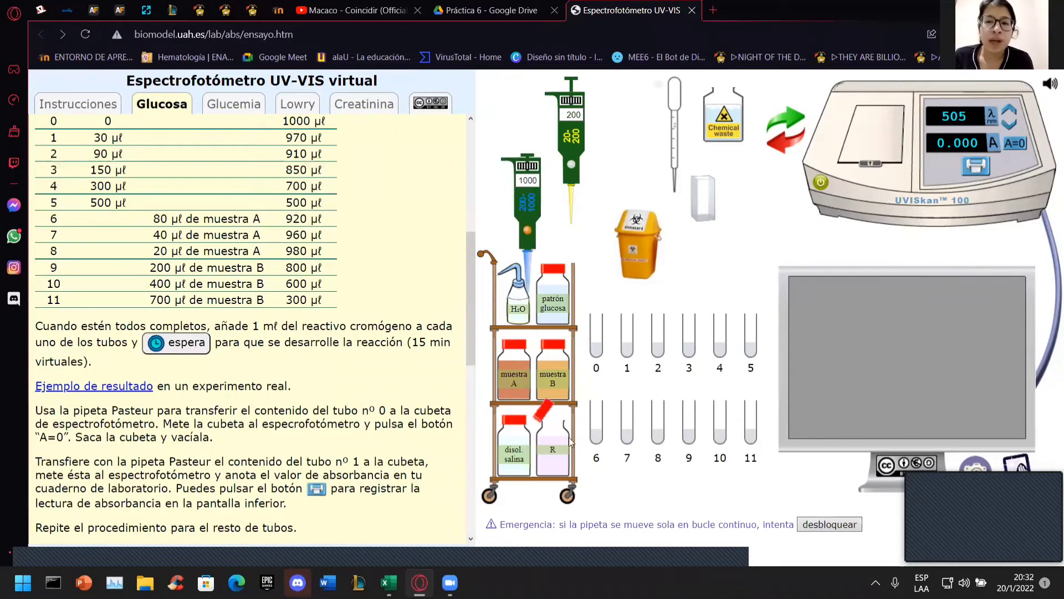
{"action": "left_click", "coordinate": [599, 340]}
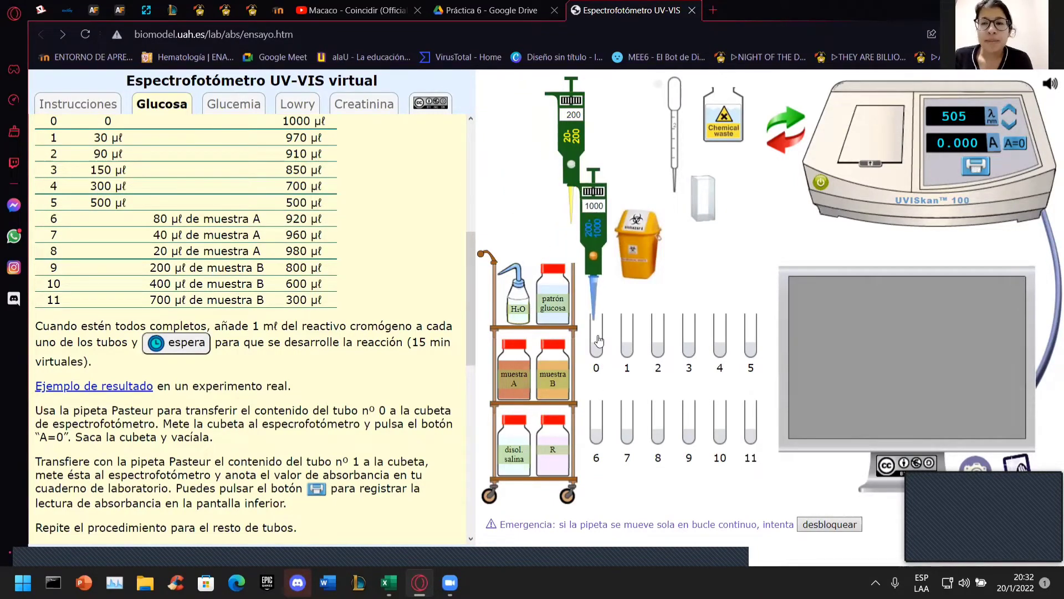
- Add 1000 µl of chromogenic reagent R to each of tubes 1 to 5 with the 200-1000 µl micropipette
{"action": "left_click", "coordinate": [561, 444]}
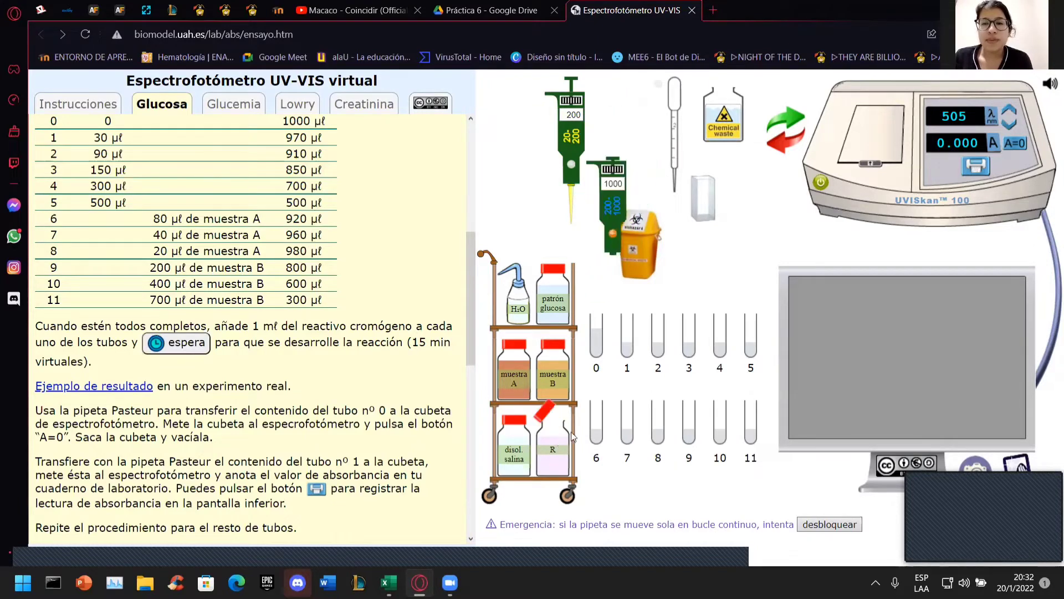
{"action": "left_click", "coordinate": [628, 349]}
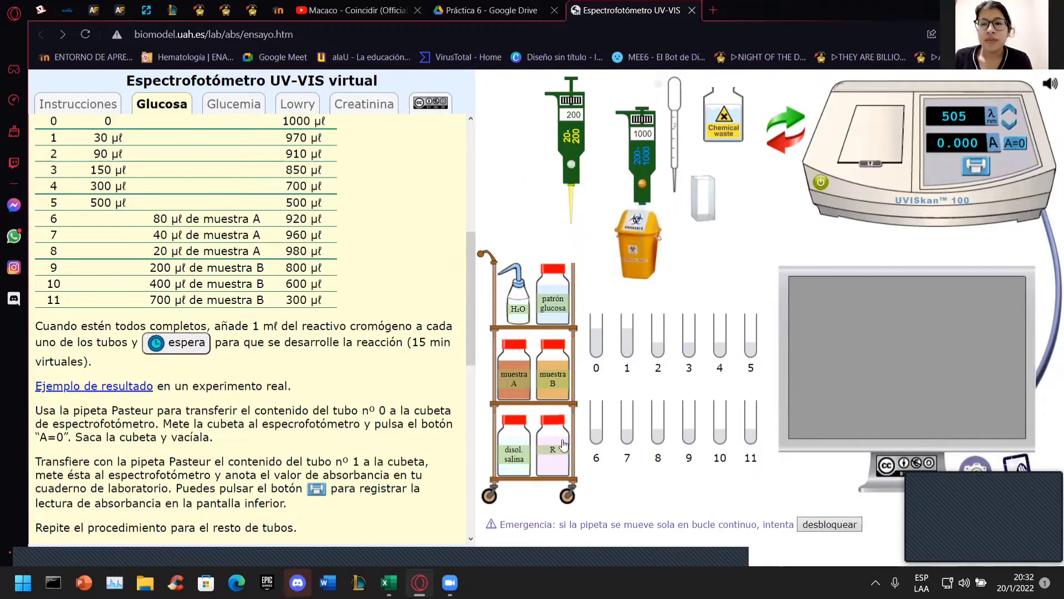
{"action": "left_click", "coordinate": [565, 444]}
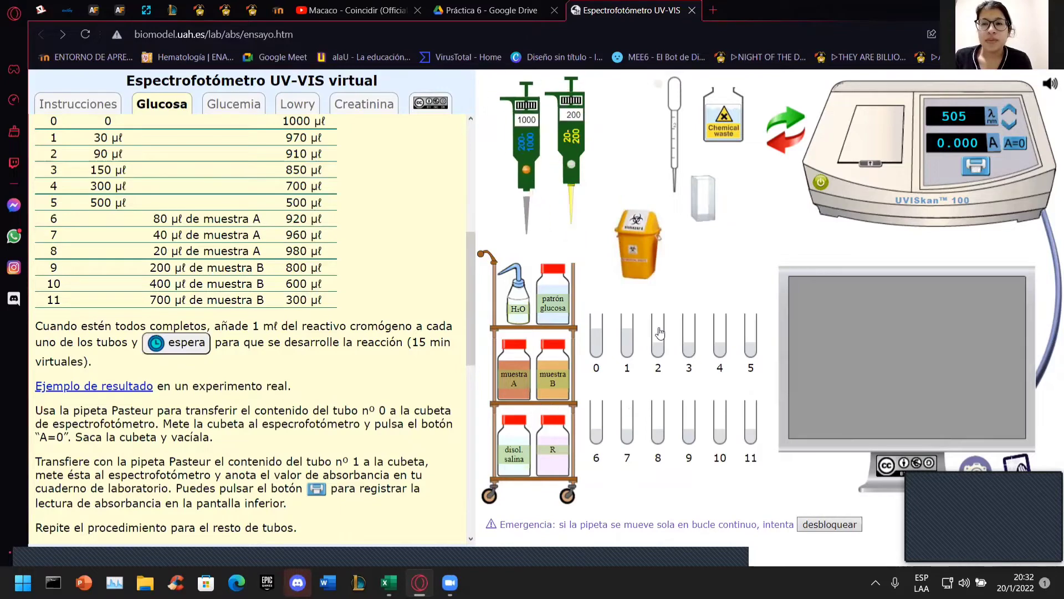
{"action": "left_click", "coordinate": [628, 366]}
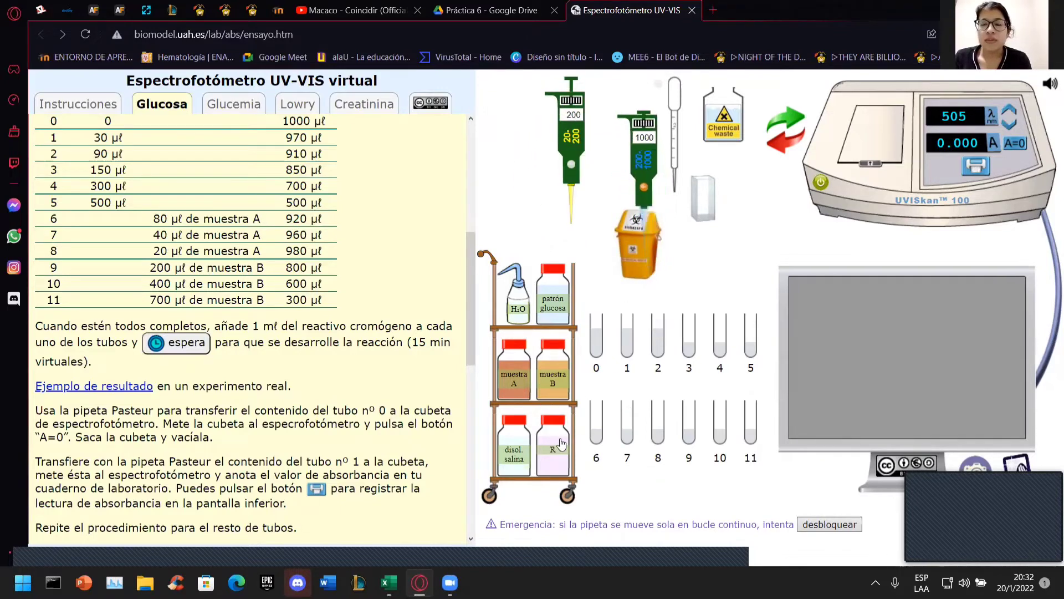
{"action": "left_click", "coordinate": [558, 444]}
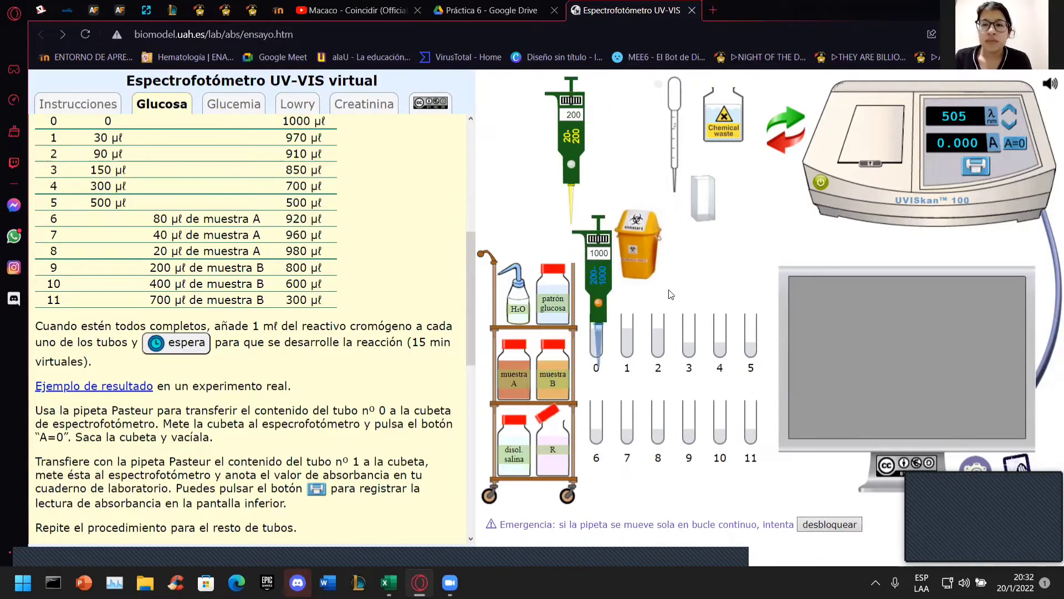
{"action": "left_click", "coordinate": [550, 444]}
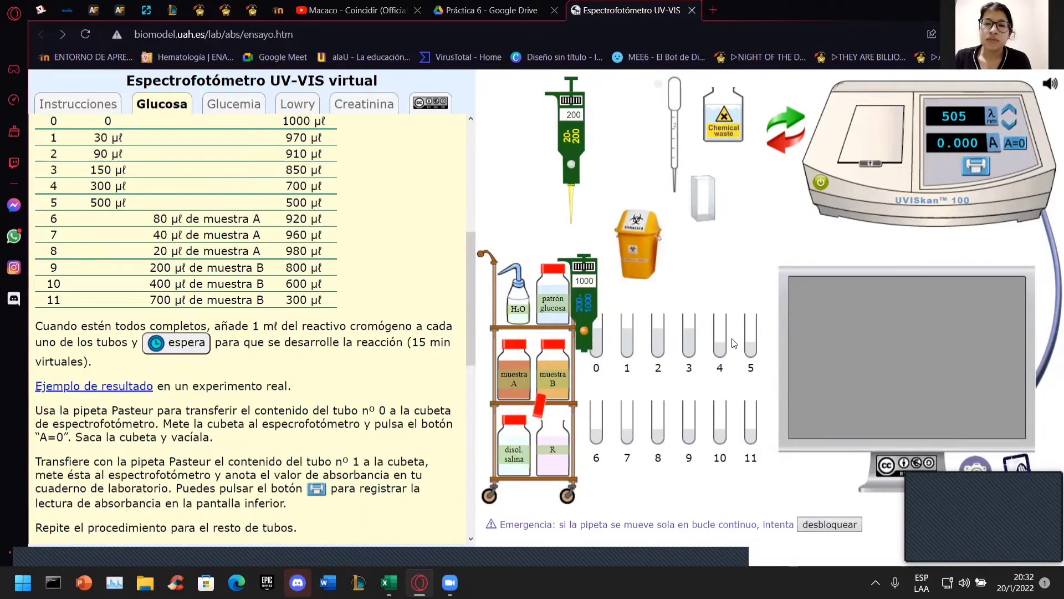
{"action": "left_click", "coordinate": [726, 344]}
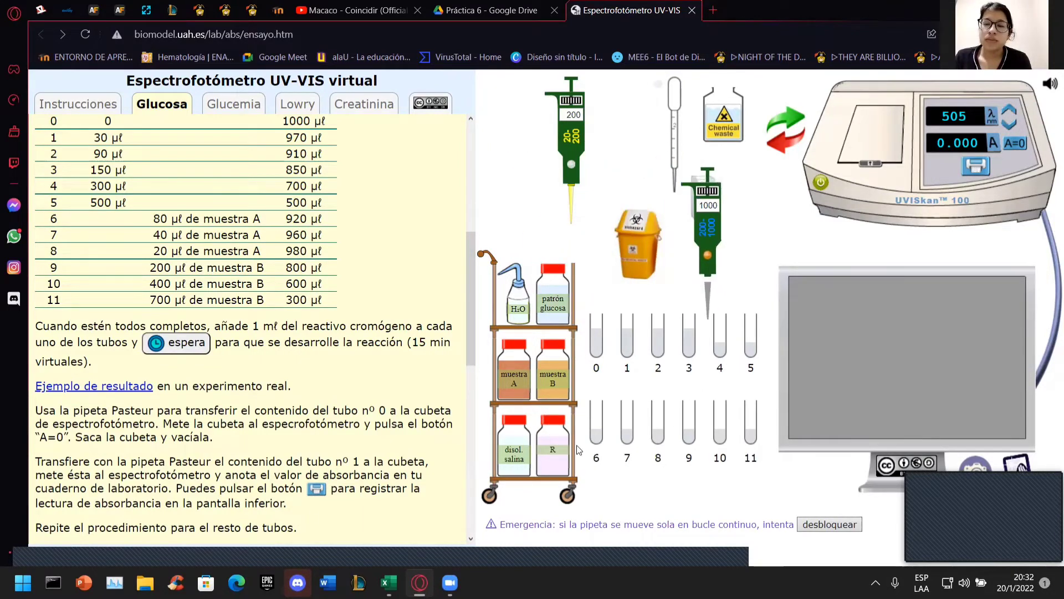
{"action": "left_click", "coordinate": [556, 447]}
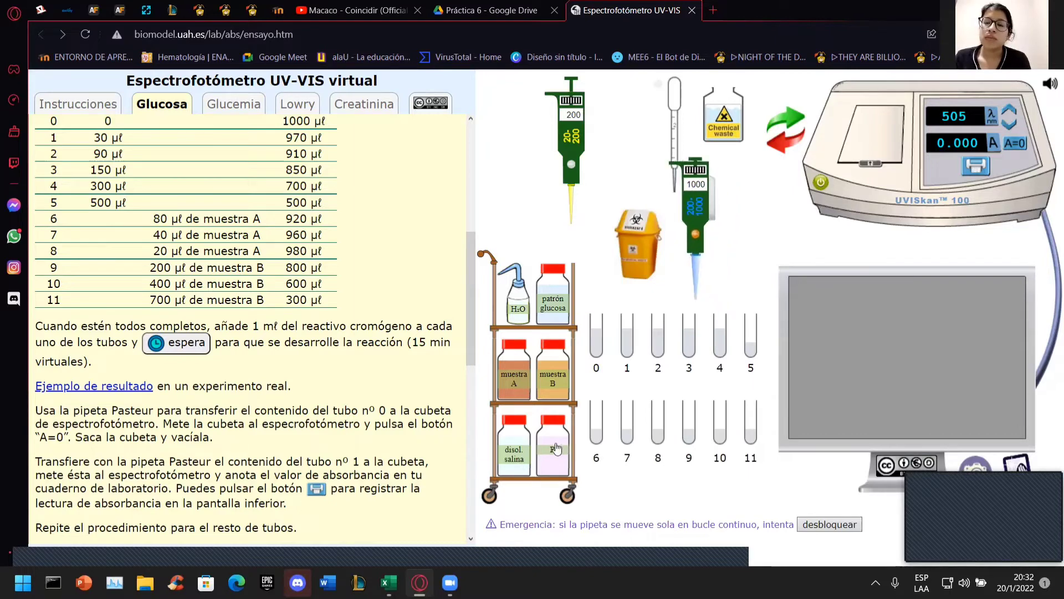
{"action": "left_click", "coordinate": [754, 344]}
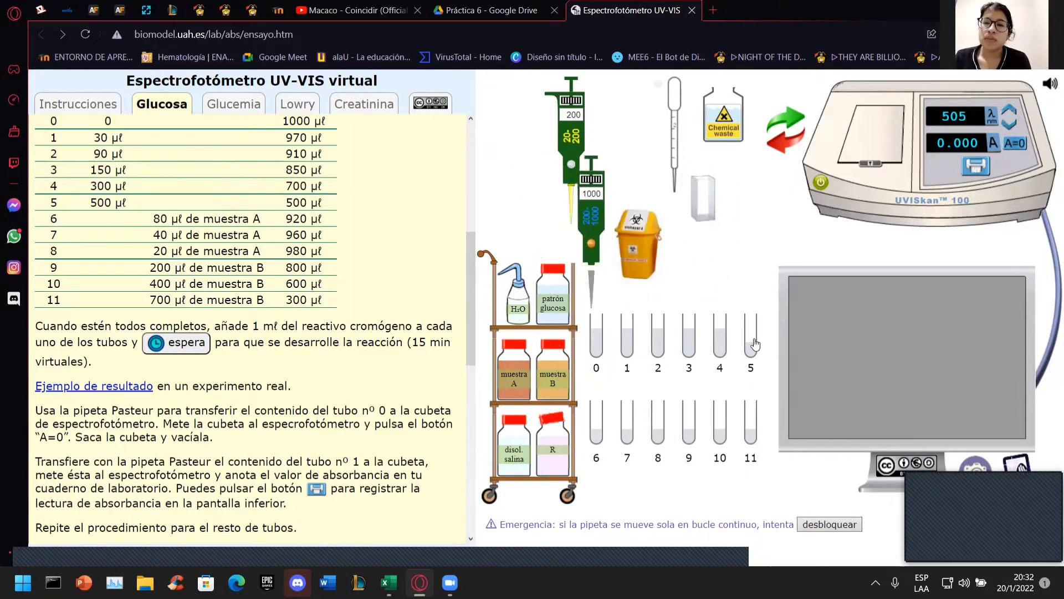
- Add 1000 µl of chromogenic reagent R to each of tubes 6 to 11 and run the 15-minute virtual reaction wait
{"action": "left_click", "coordinate": [554, 454]}
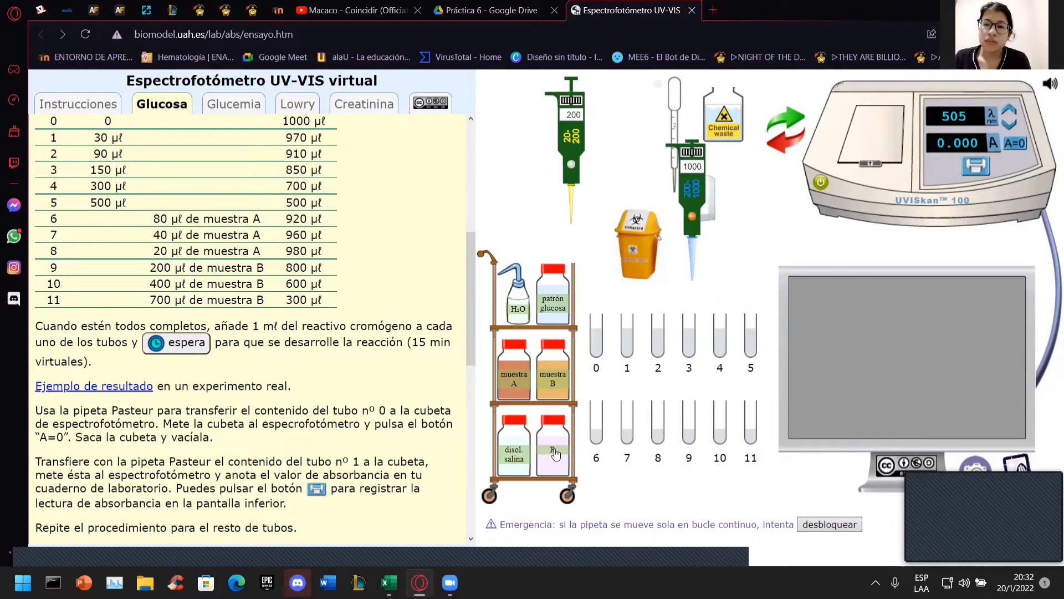
{"action": "left_click", "coordinate": [598, 431]}
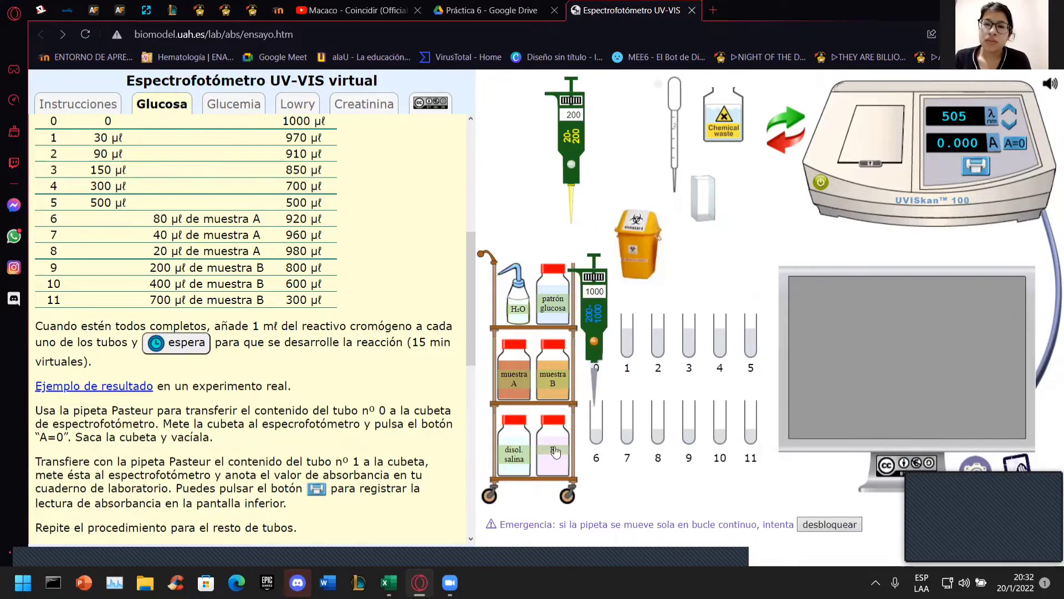
{"action": "left_click", "coordinate": [557, 444]}
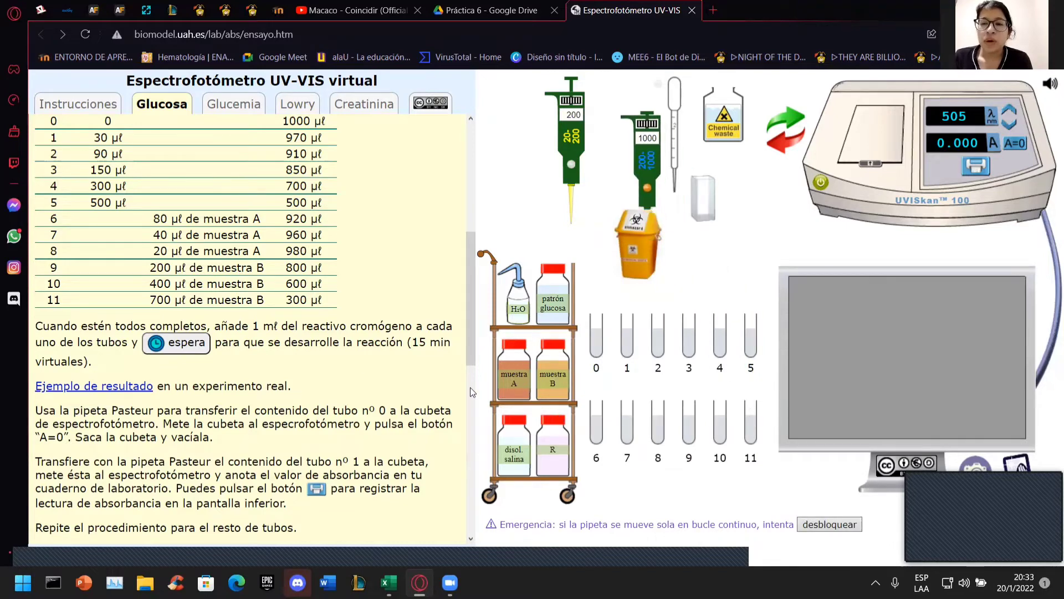
{"action": "left_click", "coordinate": [188, 343]}
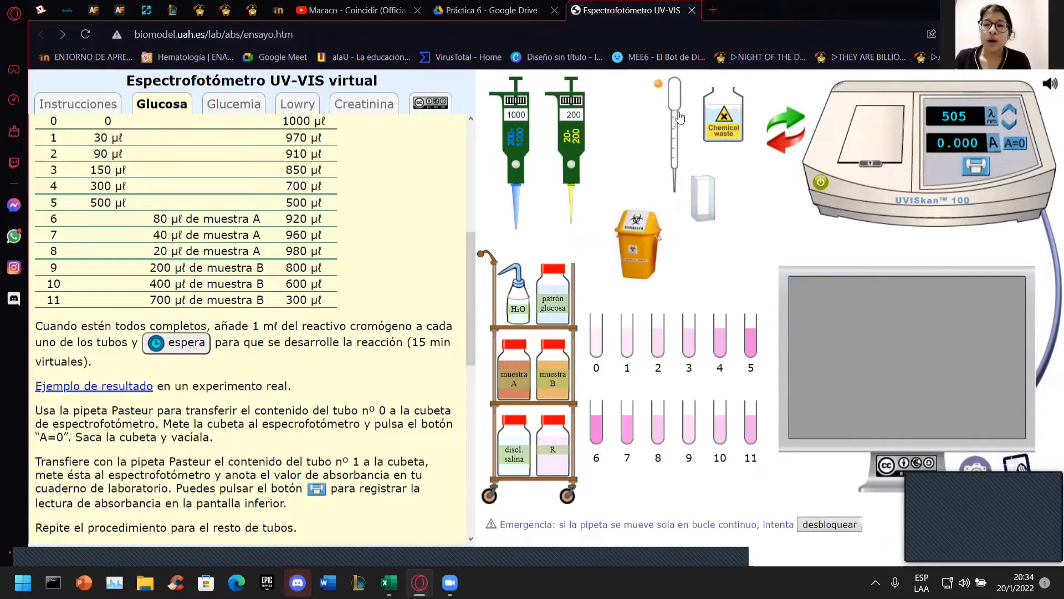
- Transfer the contents of tube 0 to the cuvette with the Pasteur pipette and open the spectrophotometer lid
{"action": "left_click", "coordinate": [596, 335]}
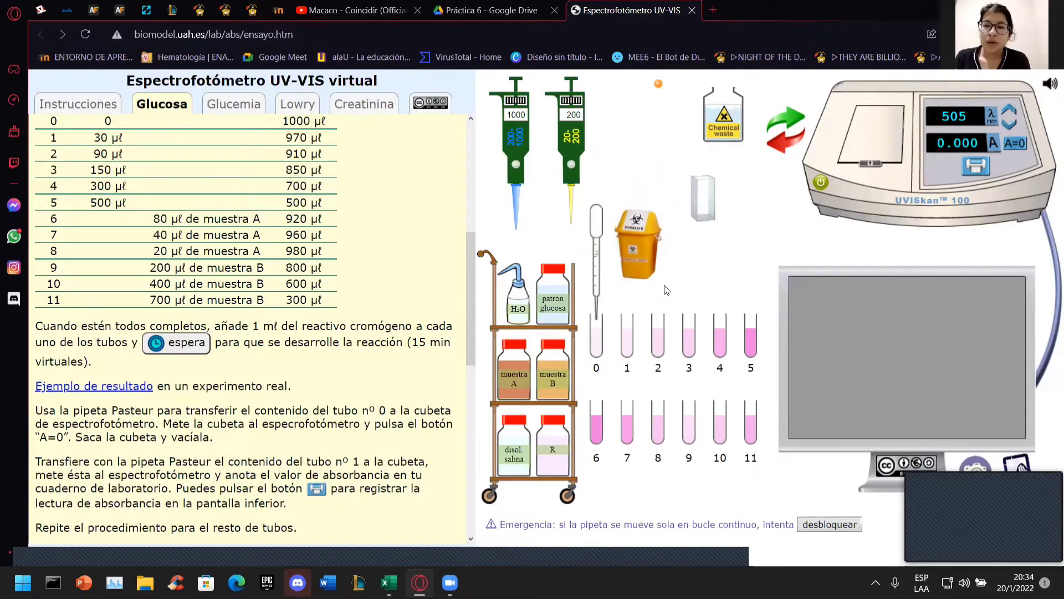
{"action": "left_click", "coordinate": [704, 200]}
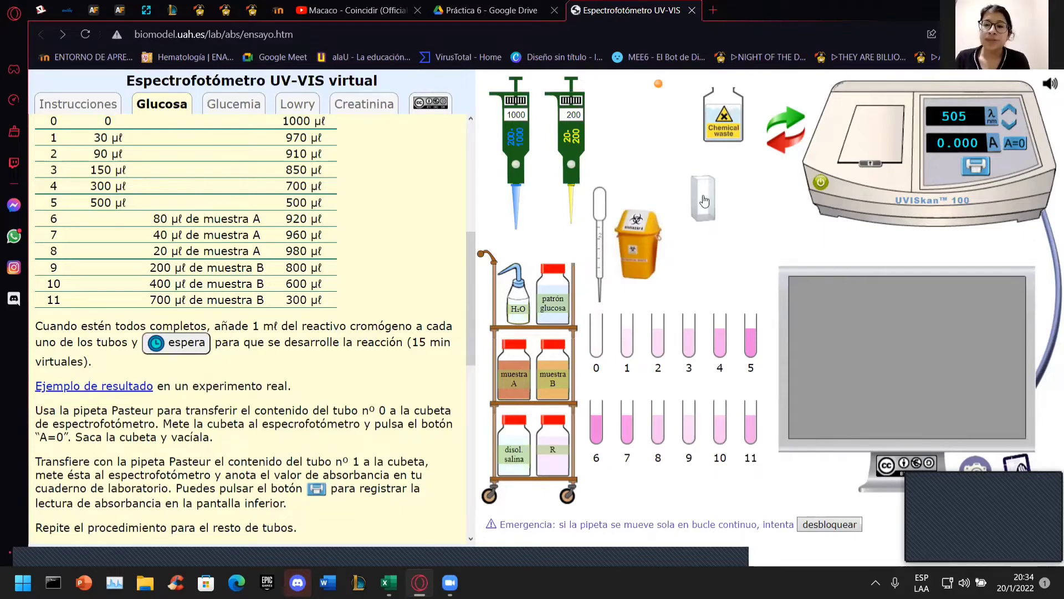
{"action": "left_click", "coordinate": [867, 165]}
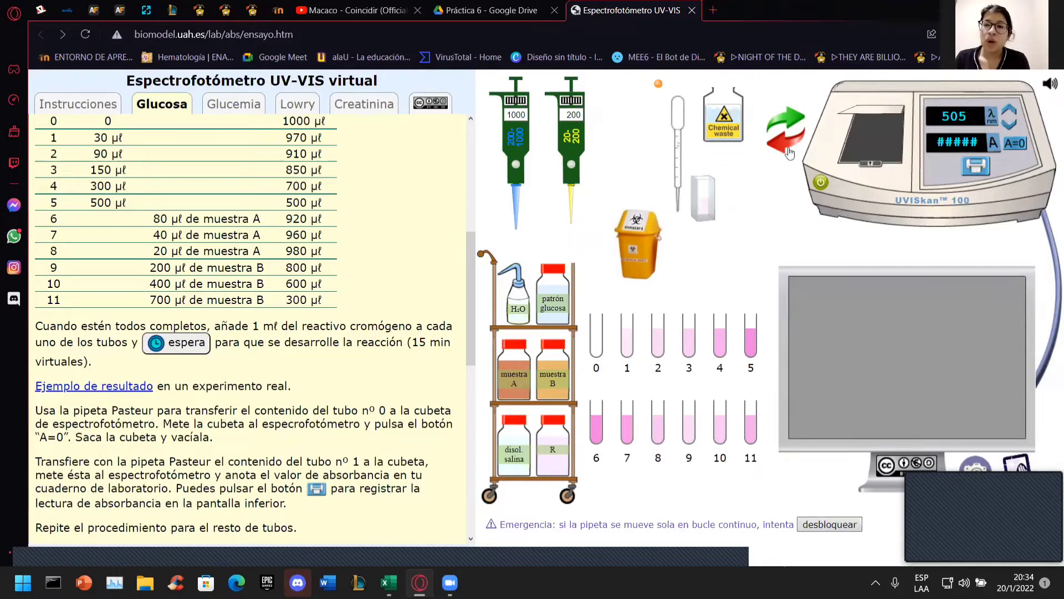
{"action": "left_click", "coordinate": [869, 166]}
{"action": "left_click", "coordinate": [868, 166]}
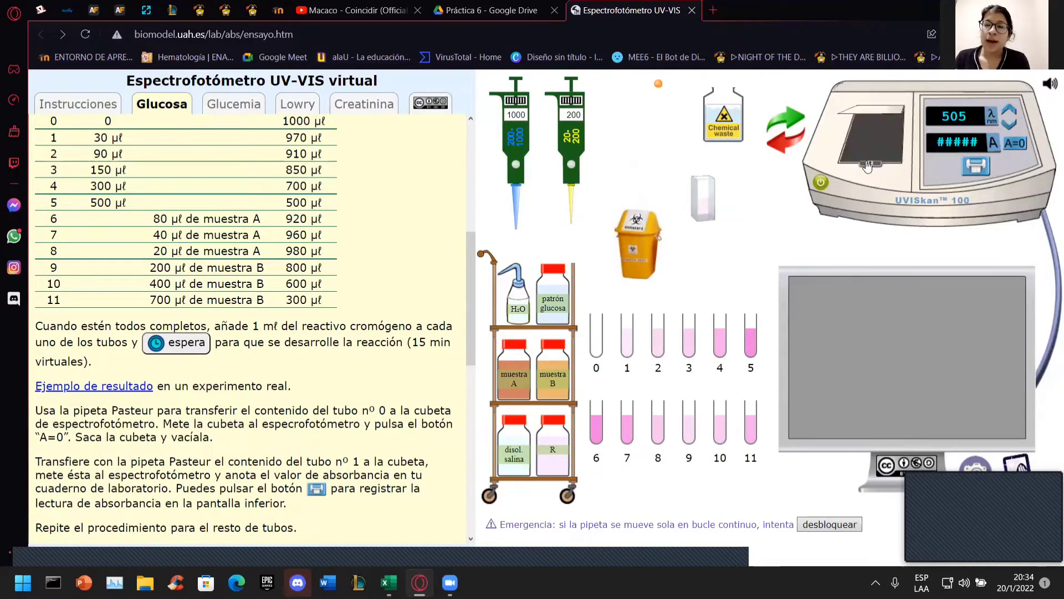
- Place the cuvette in the spectrophotometer, record the absorbance of tube 0 at 505 nm, and empty the cuvette into the chemical waste
{"action": "left_click", "coordinate": [786, 122]}
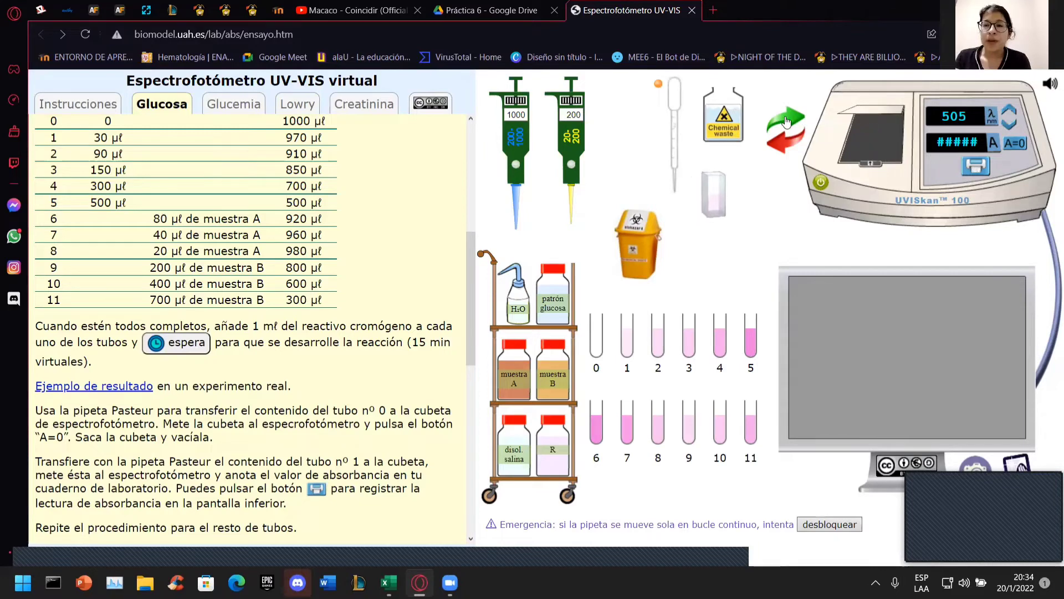
{"action": "left_click", "coordinate": [876, 165]}
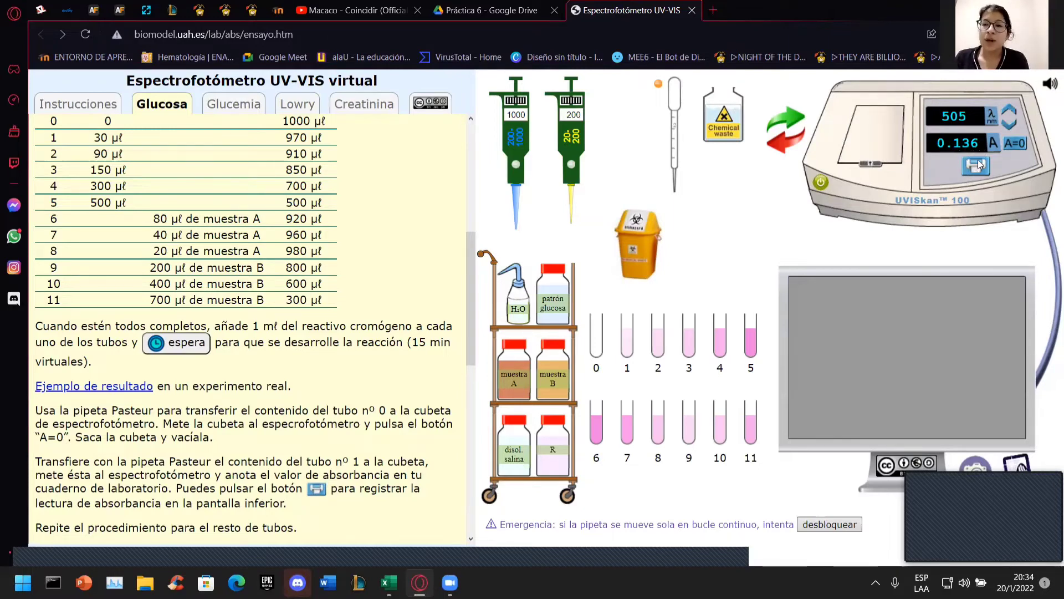
{"action": "left_click", "coordinate": [979, 166]}
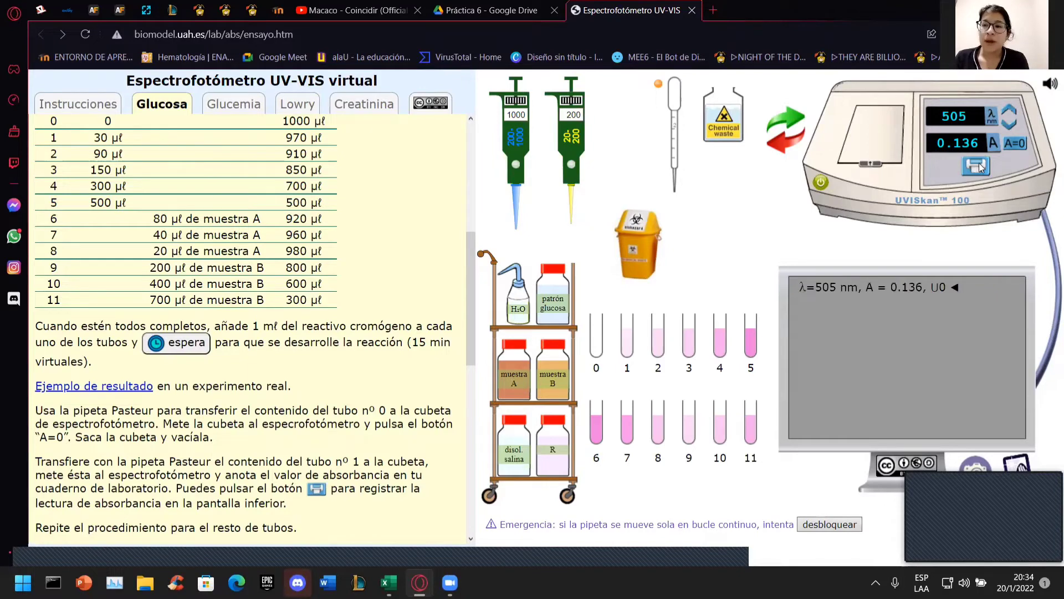
{"action": "left_click", "coordinate": [871, 166]}
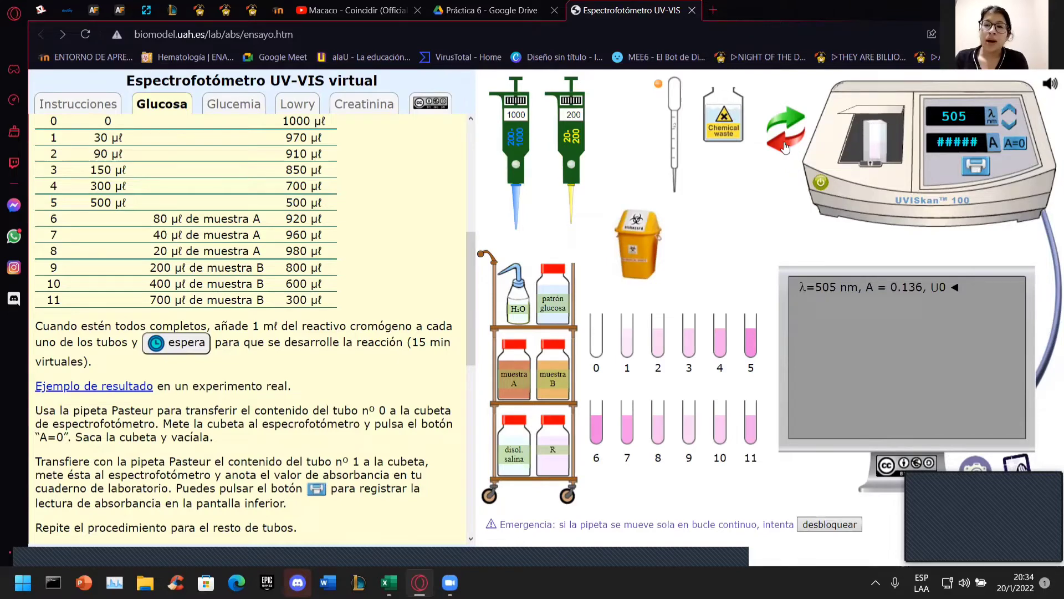
{"action": "left_click", "coordinate": [730, 121]}
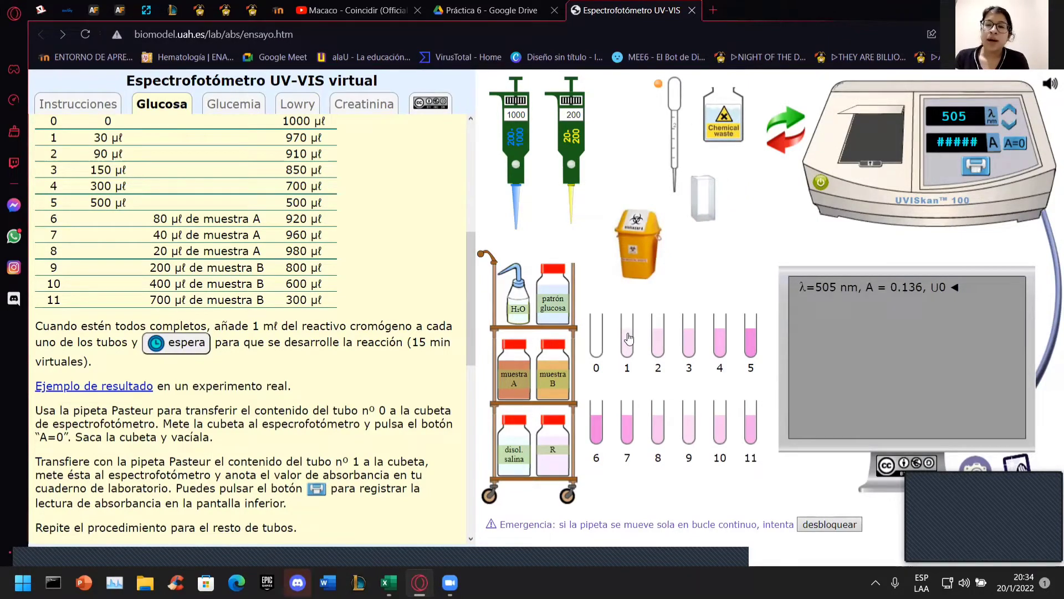
- Transfer tube 1 to the cuvette, record its absorbance at 505 nm, and empty the cuvette into the chemical waste
{"action": "left_click", "coordinate": [629, 338]}
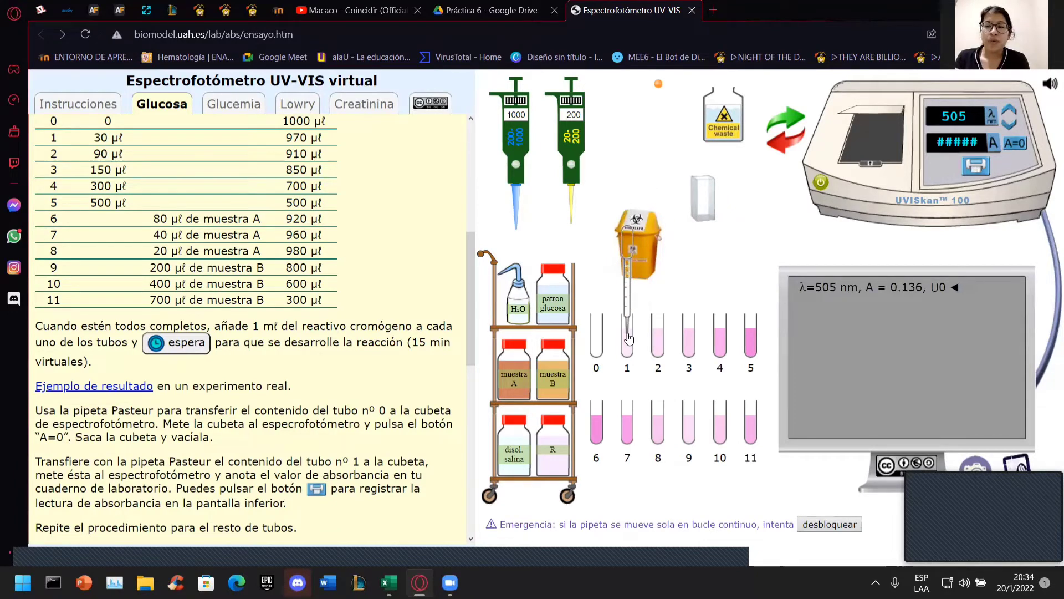
{"action": "left_click", "coordinate": [706, 210]}
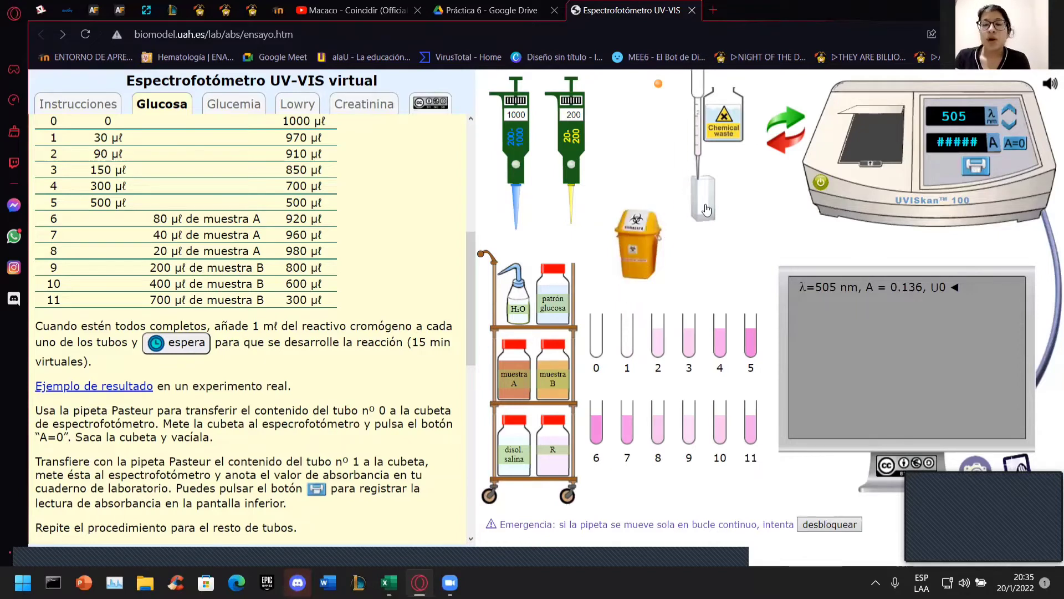
{"action": "left_click", "coordinate": [793, 121]}
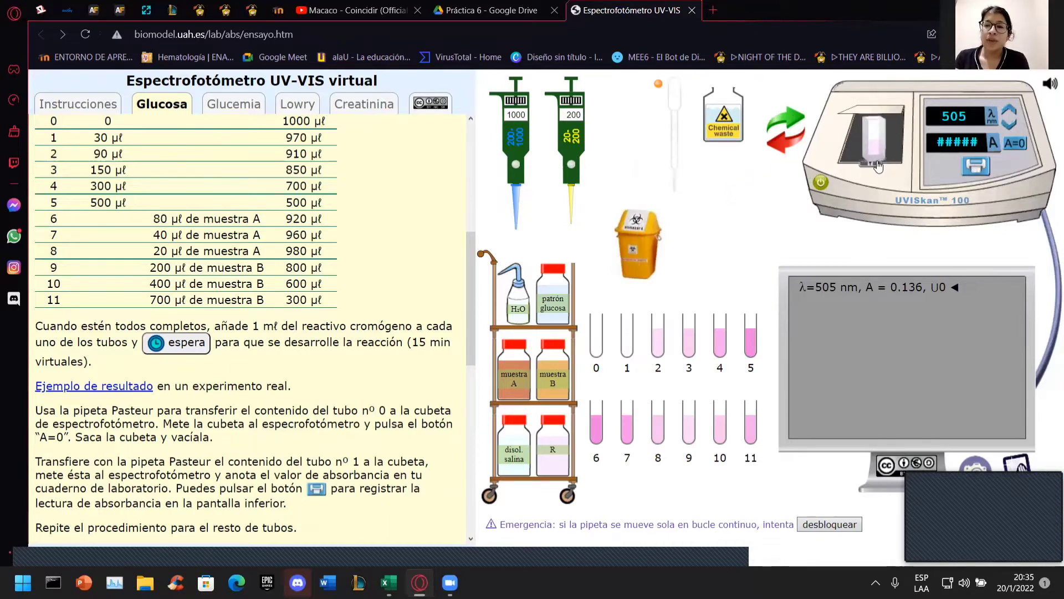
{"action": "left_click", "coordinate": [980, 171]}
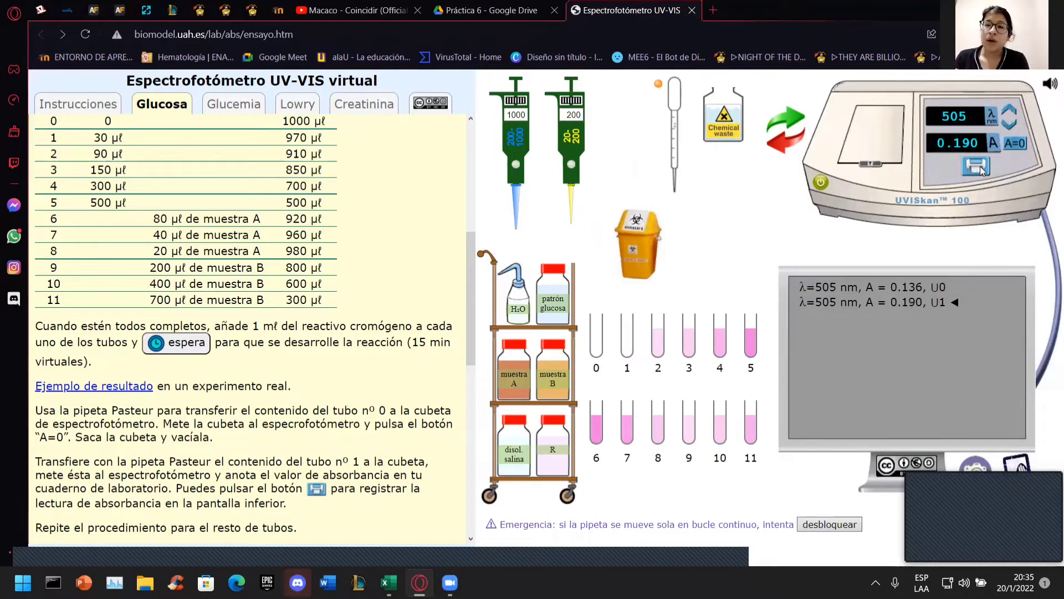
{"action": "left_click", "coordinate": [871, 163]}
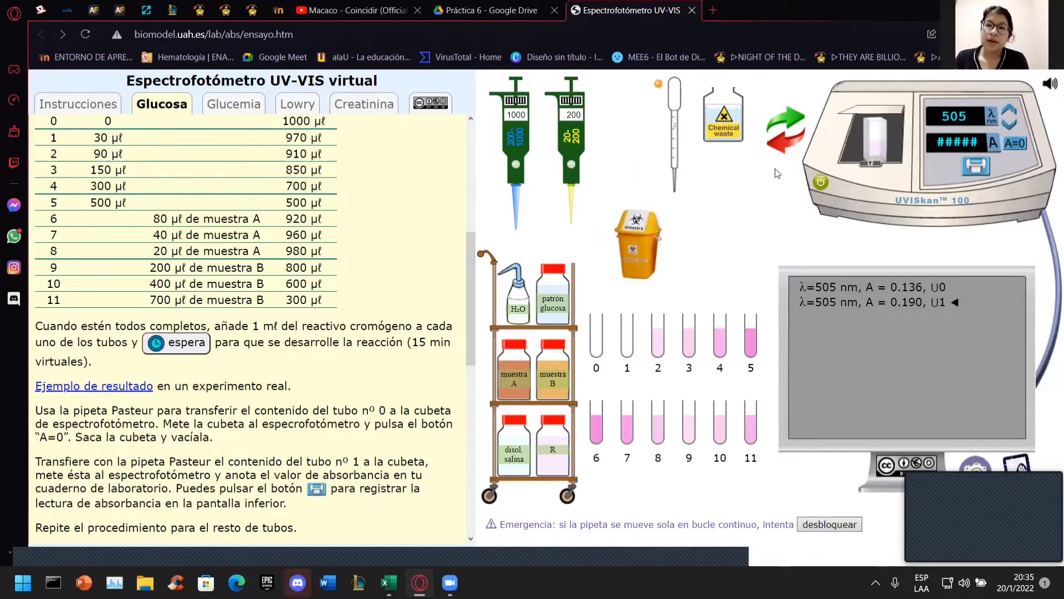
{"action": "left_click", "coordinate": [730, 122]}
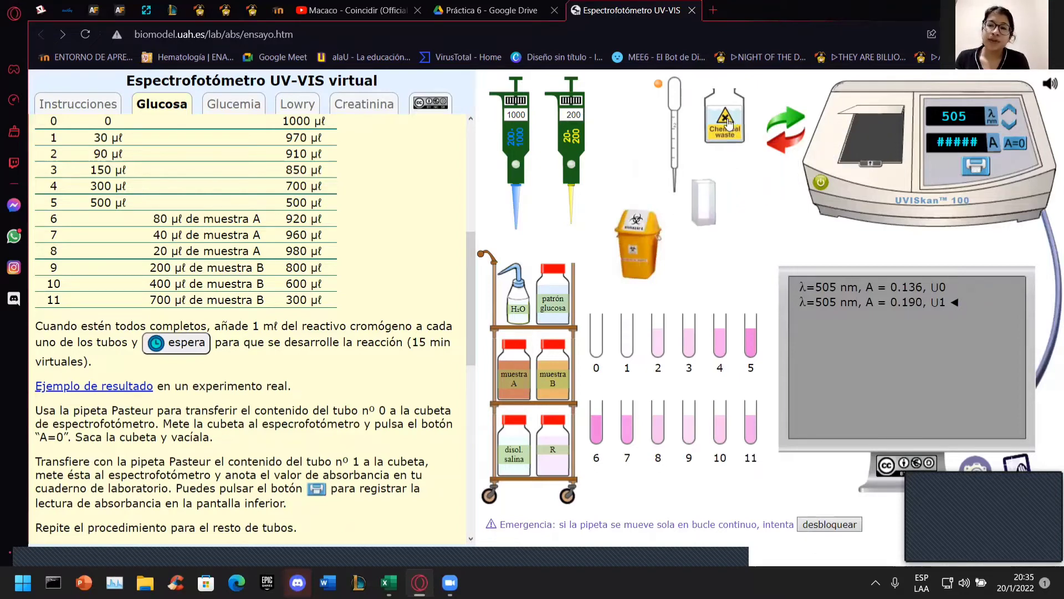
- Transfer tube 2 to the cuvette, record its absorbance at 505 nm, and take the cuvette out for emptying
{"action": "left_click", "coordinate": [658, 328]}
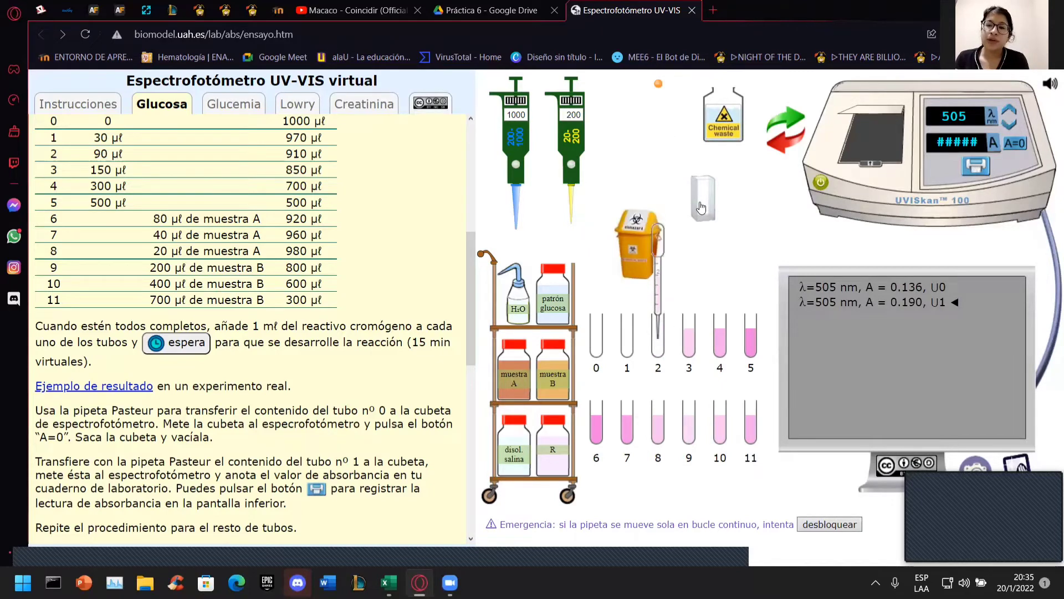
{"action": "left_click", "coordinate": [702, 207]}
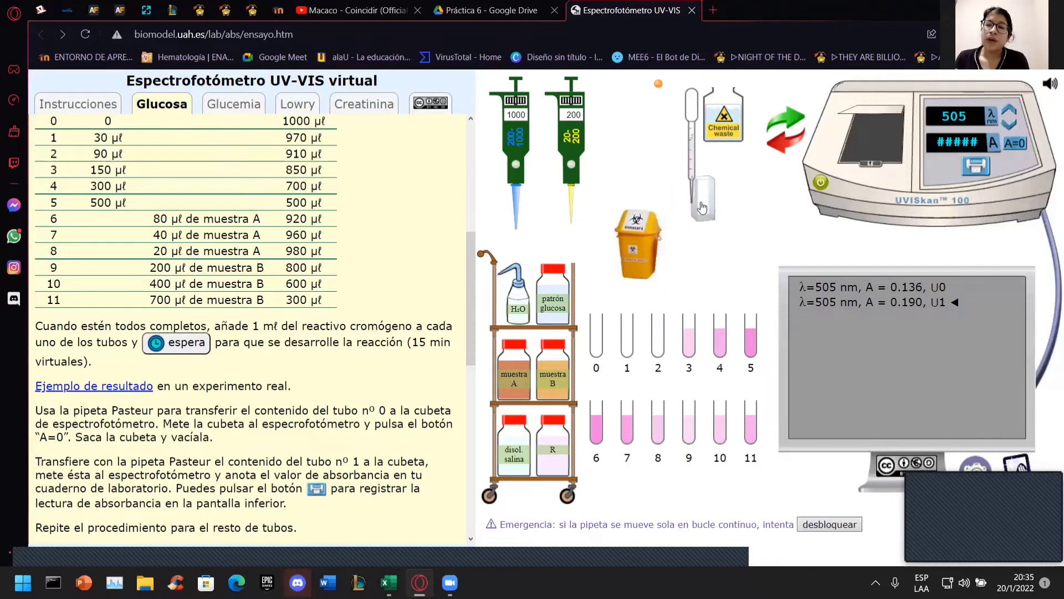
{"action": "left_click", "coordinate": [793, 118]}
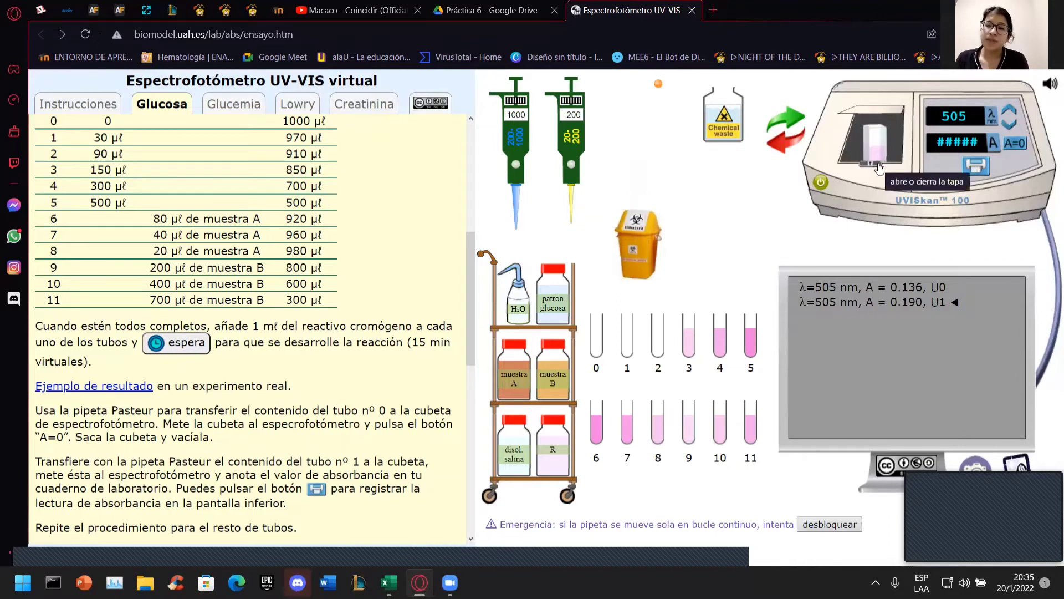
{"action": "left_click", "coordinate": [880, 168]}
{"action": "left_click", "coordinate": [977, 166]}
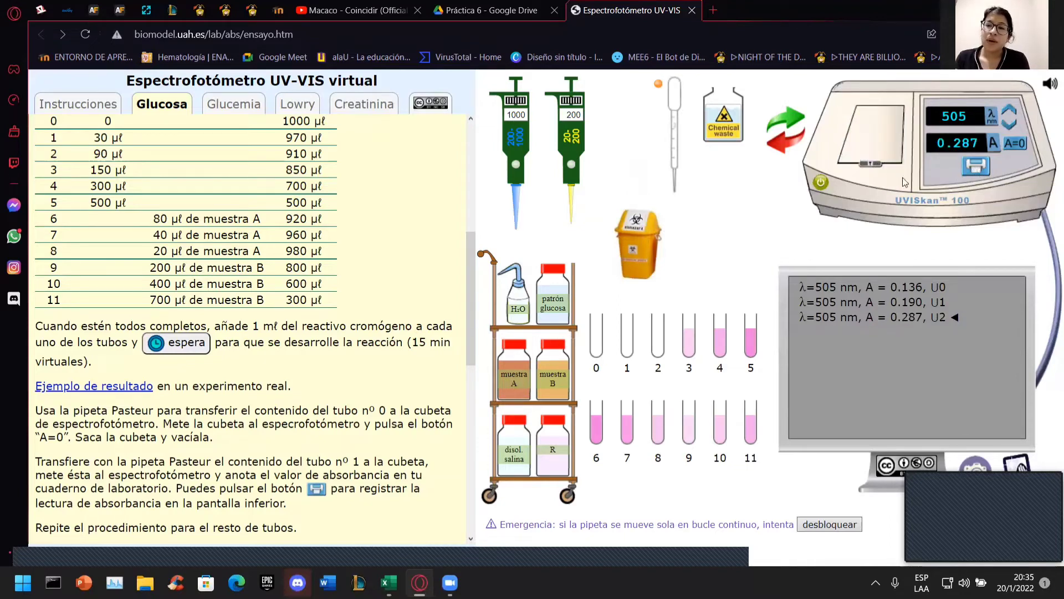
{"action": "left_click", "coordinate": [869, 167]}
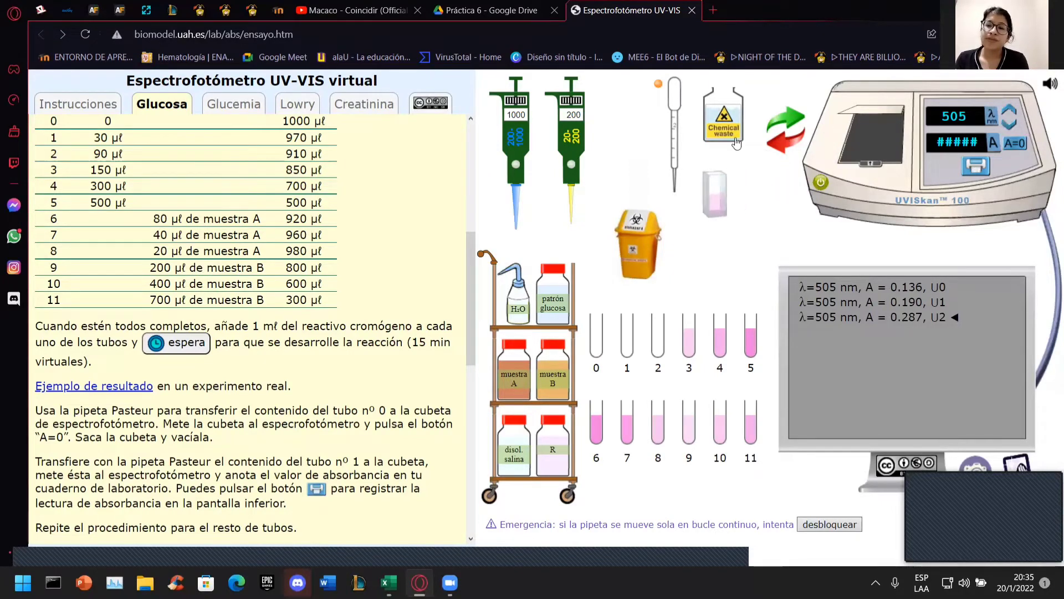
- Transfer tube 3 to the cuvette, record its absorbance at 505 nm, and empty the cuvette into the chemical waste
{"action": "left_click", "coordinate": [689, 332]}
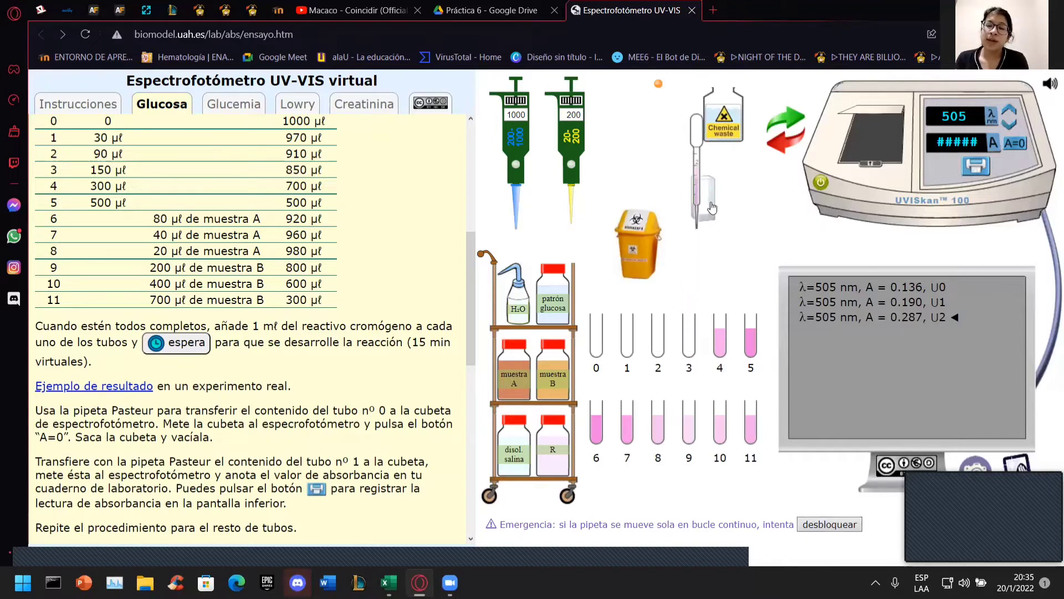
{"action": "left_click", "coordinate": [789, 124]}
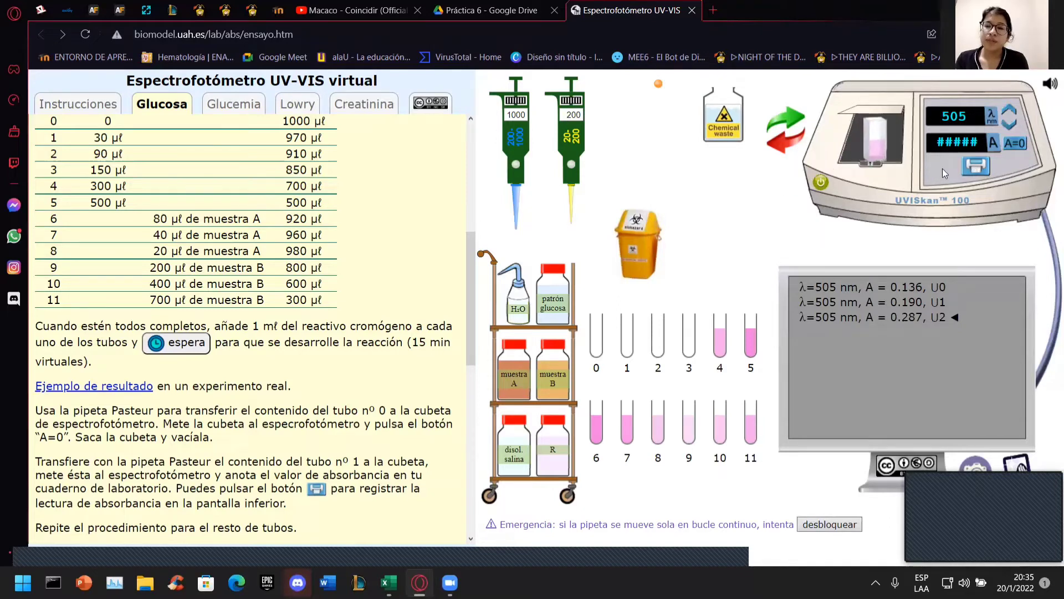
{"action": "left_click", "coordinate": [859, 166]}
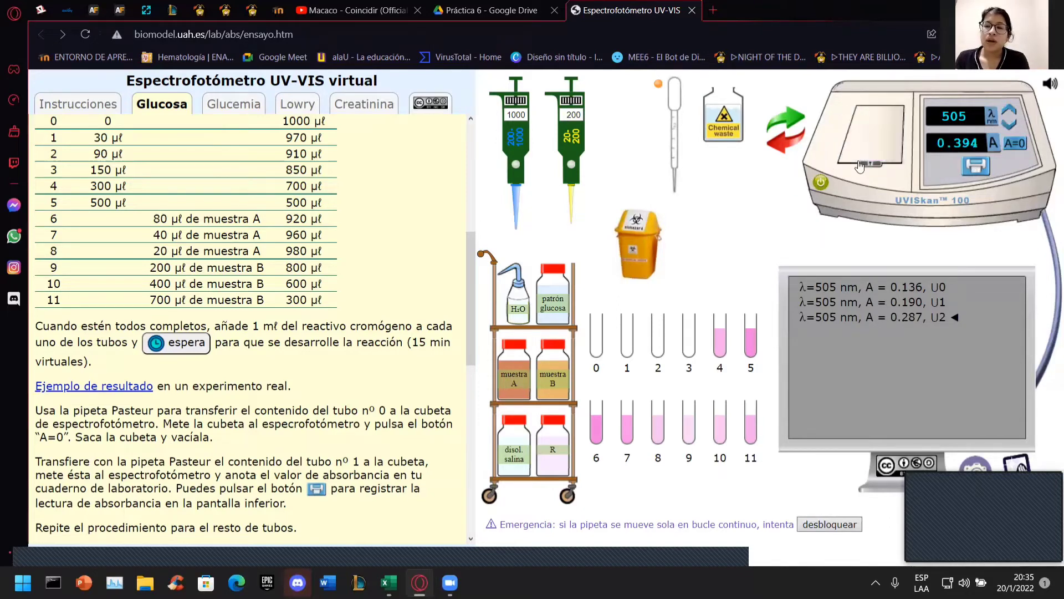
{"action": "left_click", "coordinate": [976, 169]}
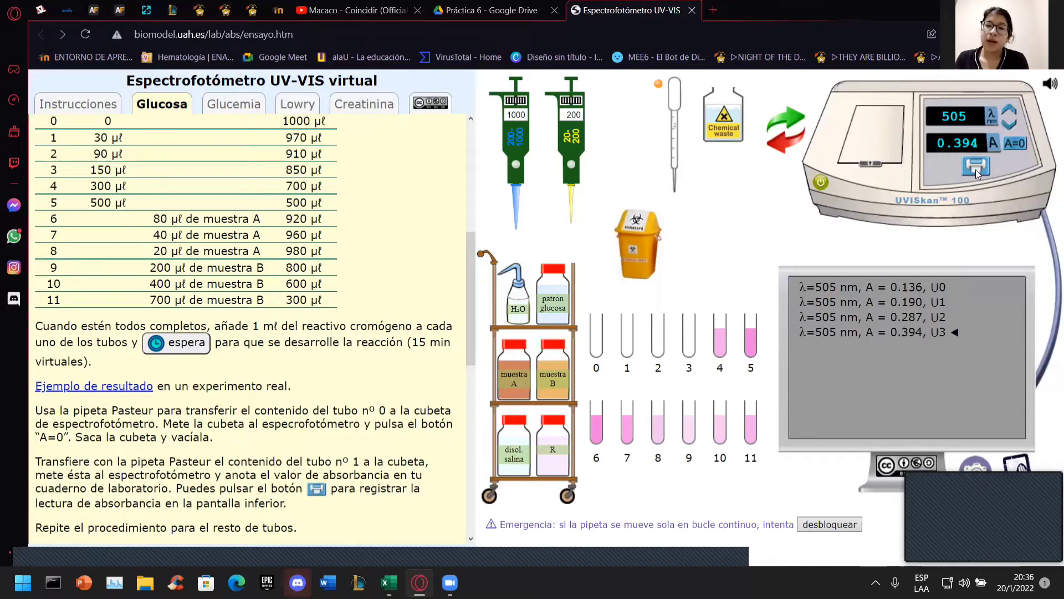
{"action": "left_click", "coordinate": [880, 170]}
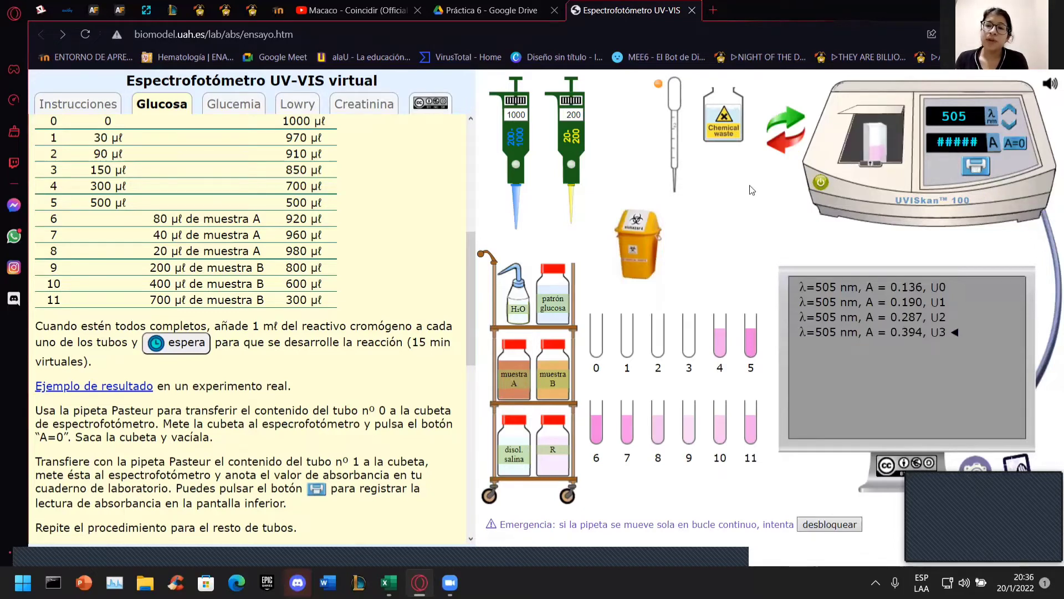
{"action": "left_click", "coordinate": [725, 140]}
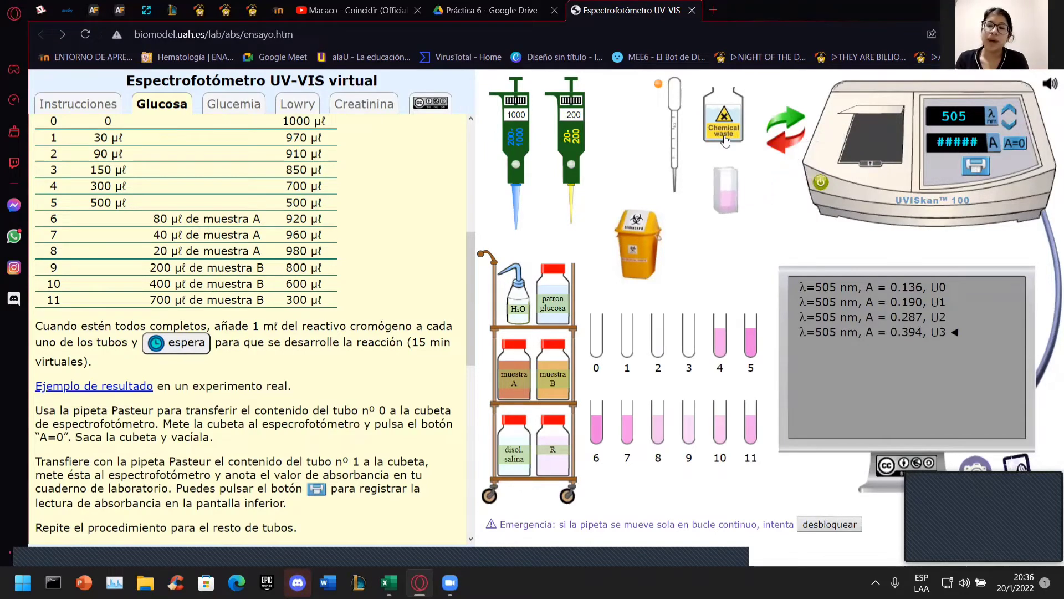
- Transfer tube 4 to the cuvette, record its absorbance at 505 nm, and empty the cuvette into the chemical waste
{"action": "left_click", "coordinate": [721, 329]}
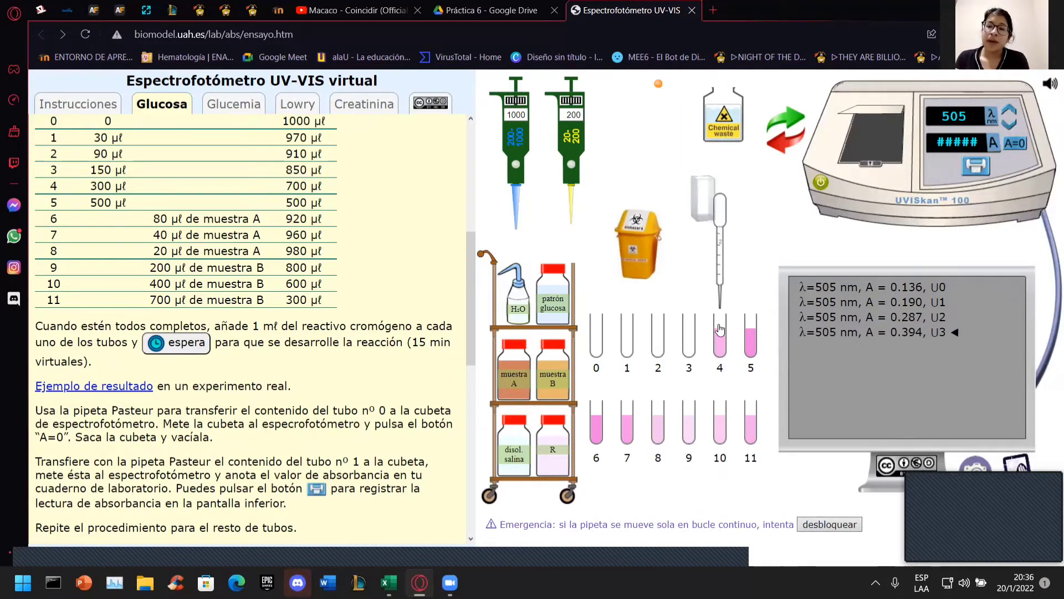
{"action": "left_click", "coordinate": [714, 216]}
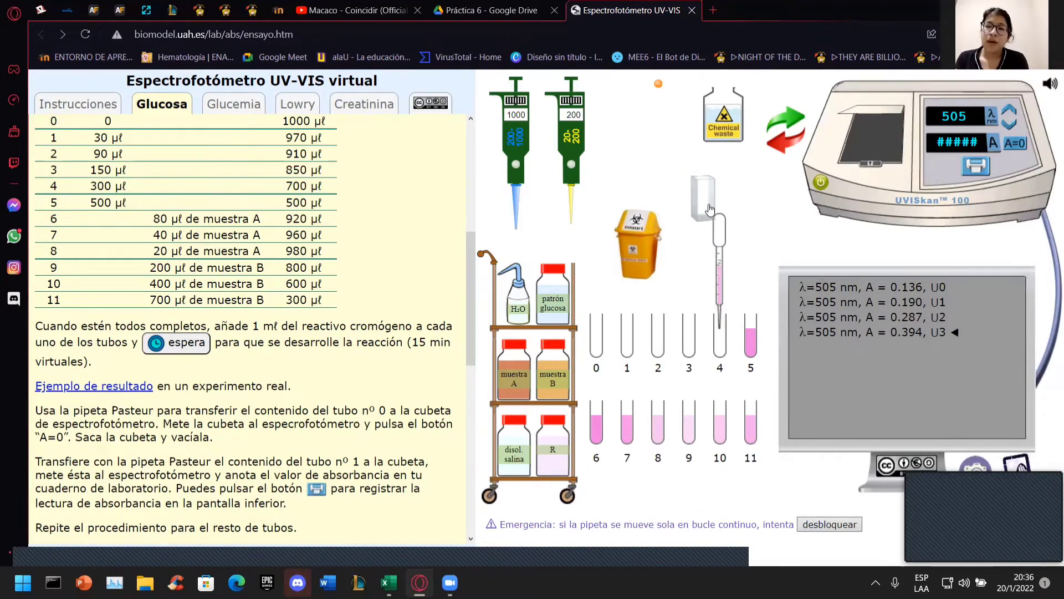
{"action": "left_click", "coordinate": [789, 122]}
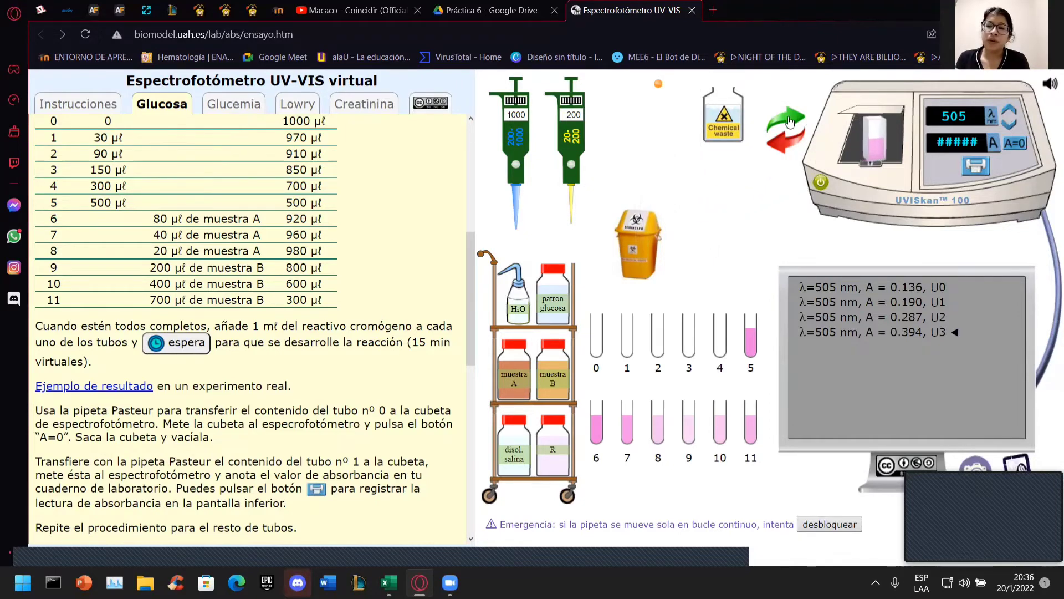
{"action": "left_click", "coordinate": [883, 170]}
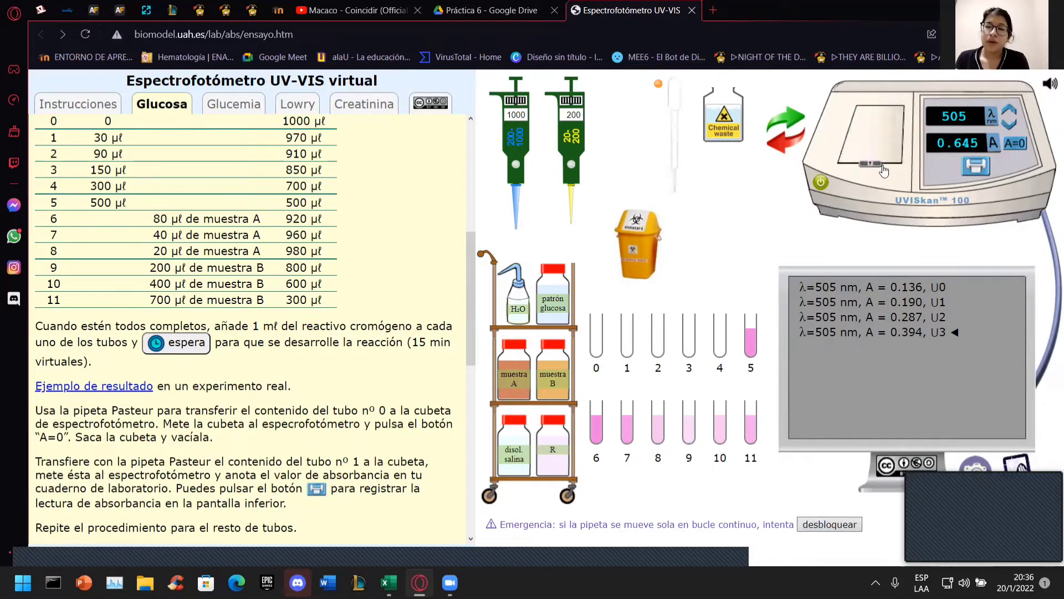
{"action": "left_click", "coordinate": [982, 168]}
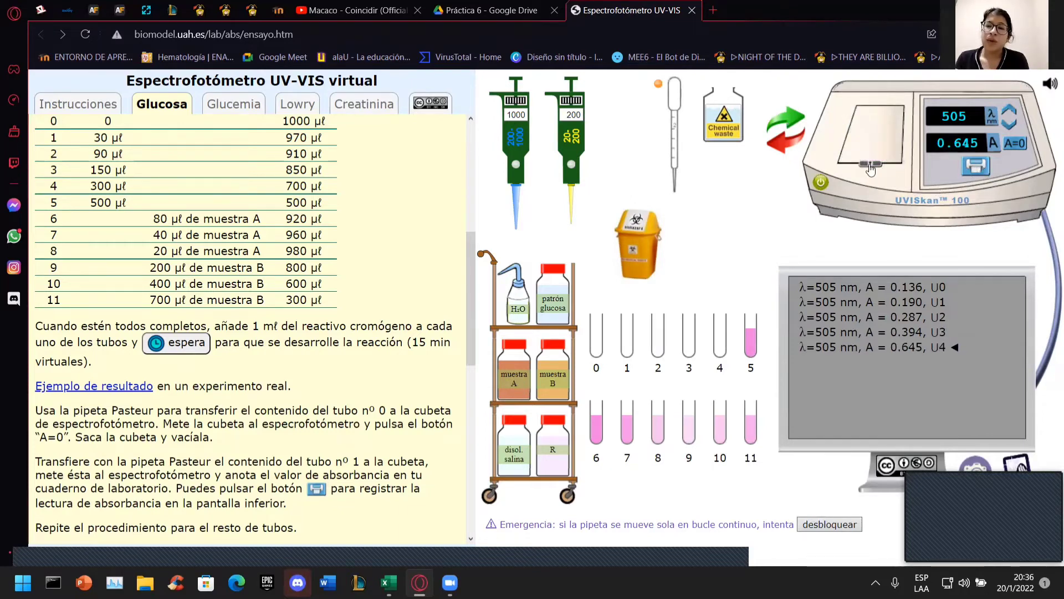
{"action": "left_click", "coordinate": [870, 168]}
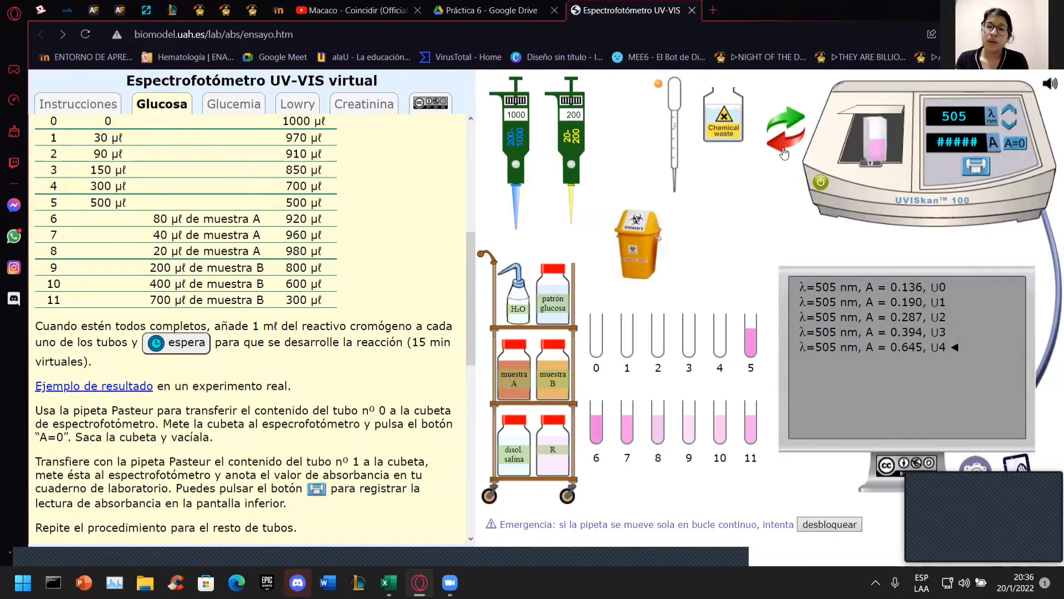
{"action": "left_click_drag", "start_coordinate": [870, 142], "coordinate": [728, 127]}
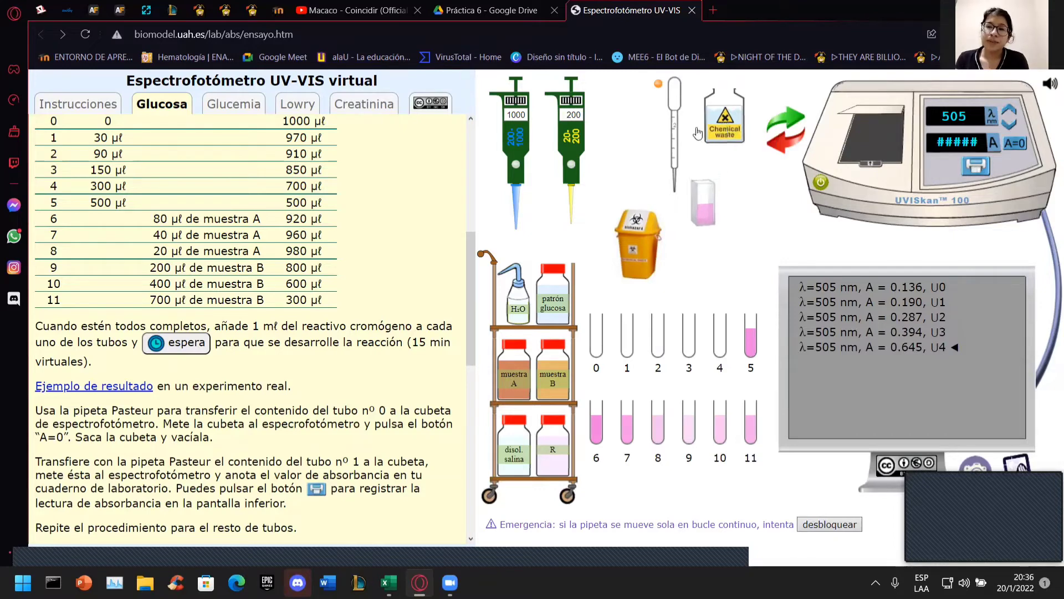
- Transfer tube 5 to the cuvette, record its absorbance at 505 nm, and empty the cuvette into the chemical waste
{"action": "left_click", "coordinate": [753, 337]}
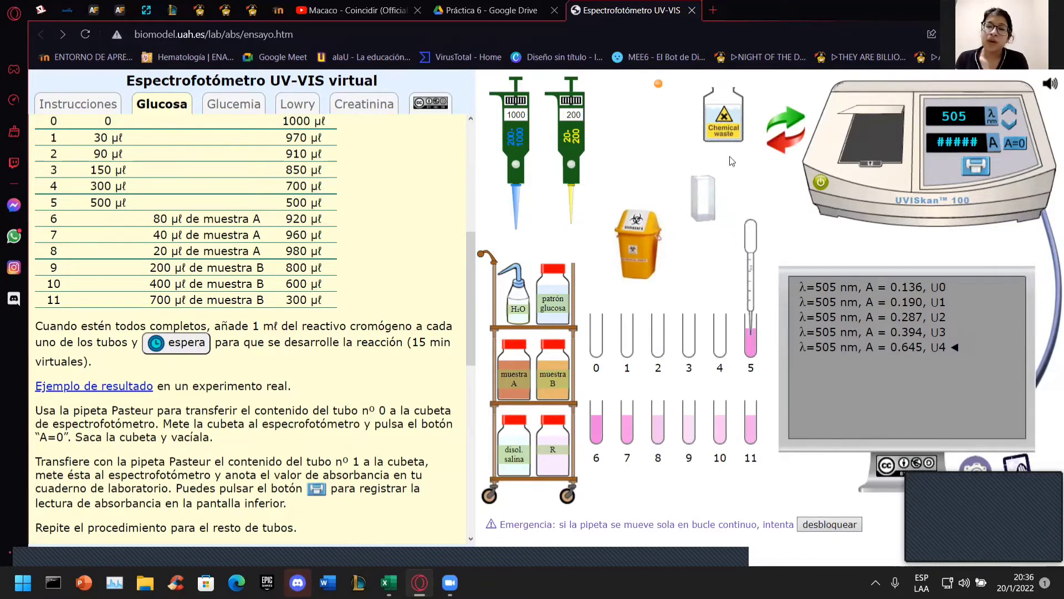
{"action": "left_click", "coordinate": [705, 202]}
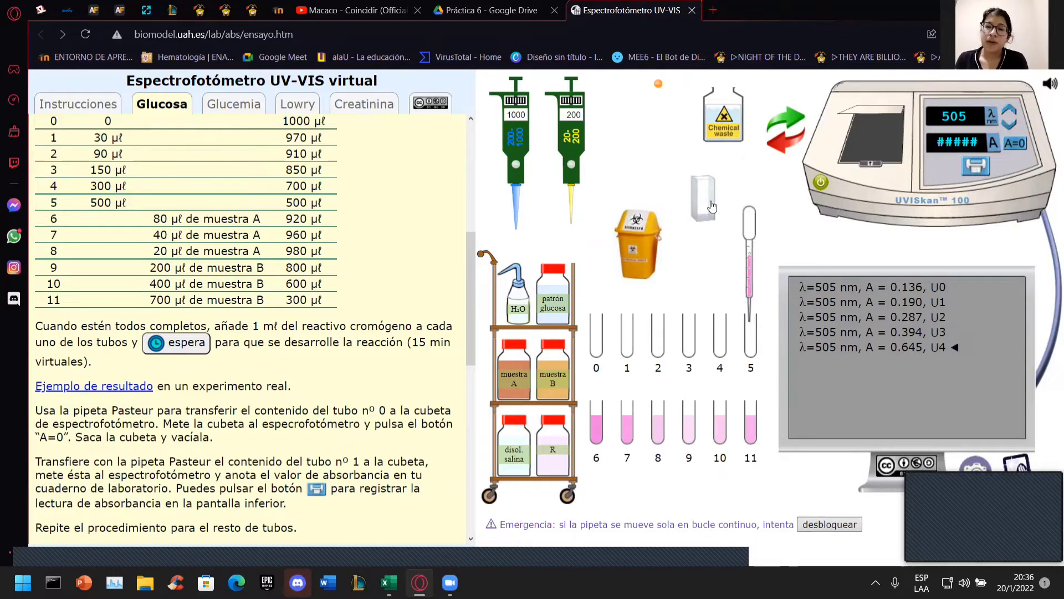
{"action": "left_click", "coordinate": [791, 118]}
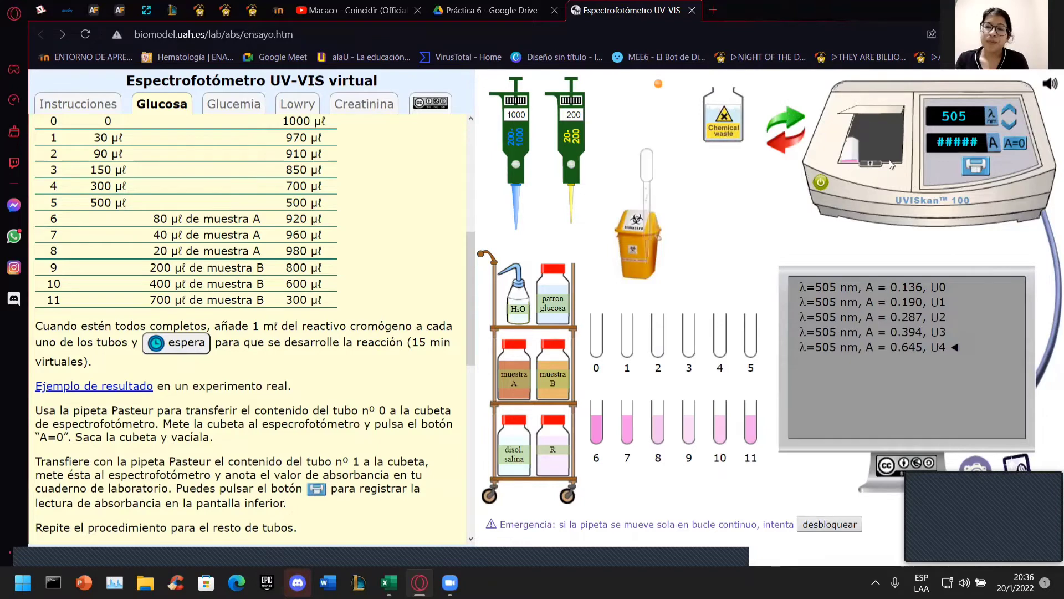
{"action": "left_click", "coordinate": [969, 168]}
{"action": "left_click", "coordinate": [874, 166]}
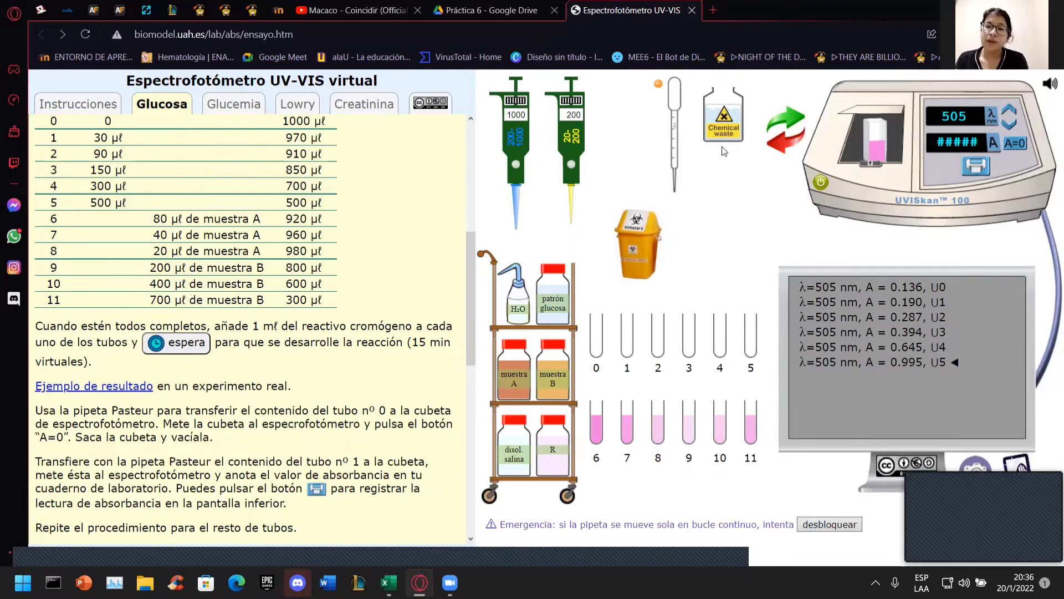
{"action": "left_click", "coordinate": [731, 132]}
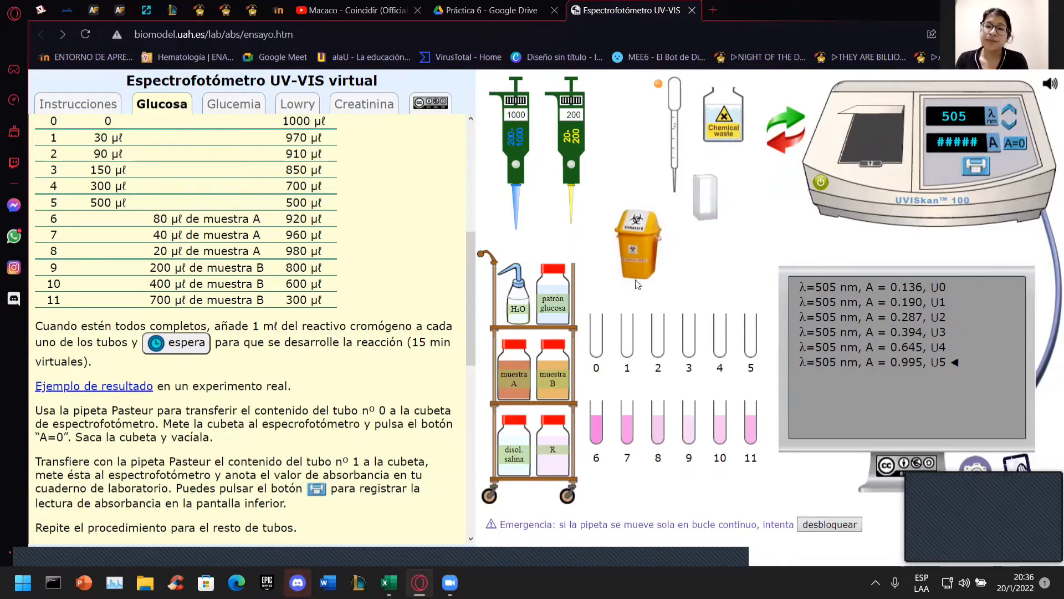
- Transfer tube 6 to the cuvette, record its absorbance at 505 nm, and empty the cuvette into the chemical waste
{"action": "left_click", "coordinate": [596, 426]}
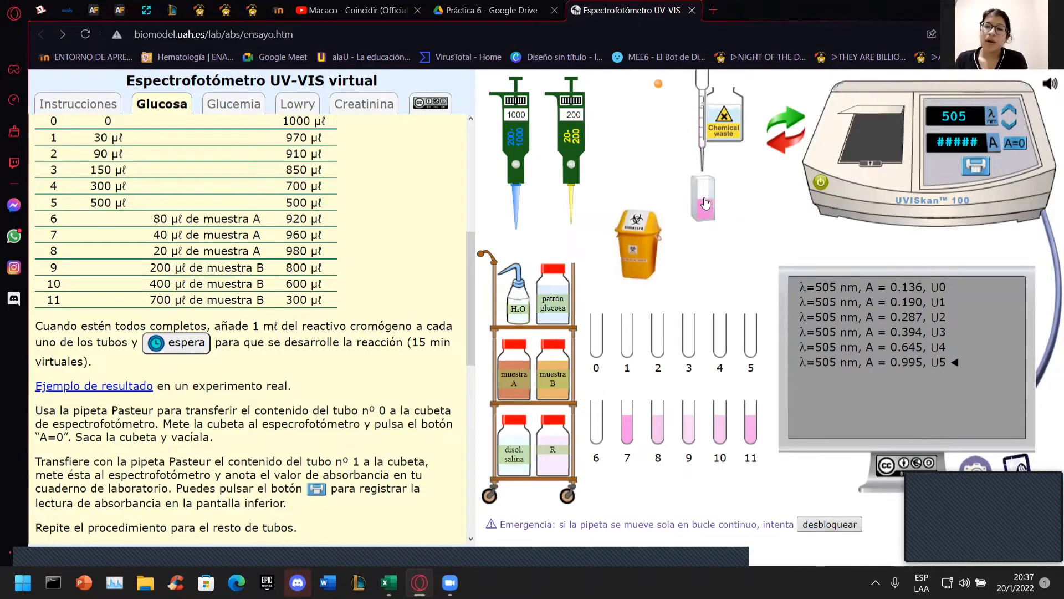
{"action": "left_click", "coordinate": [873, 165]}
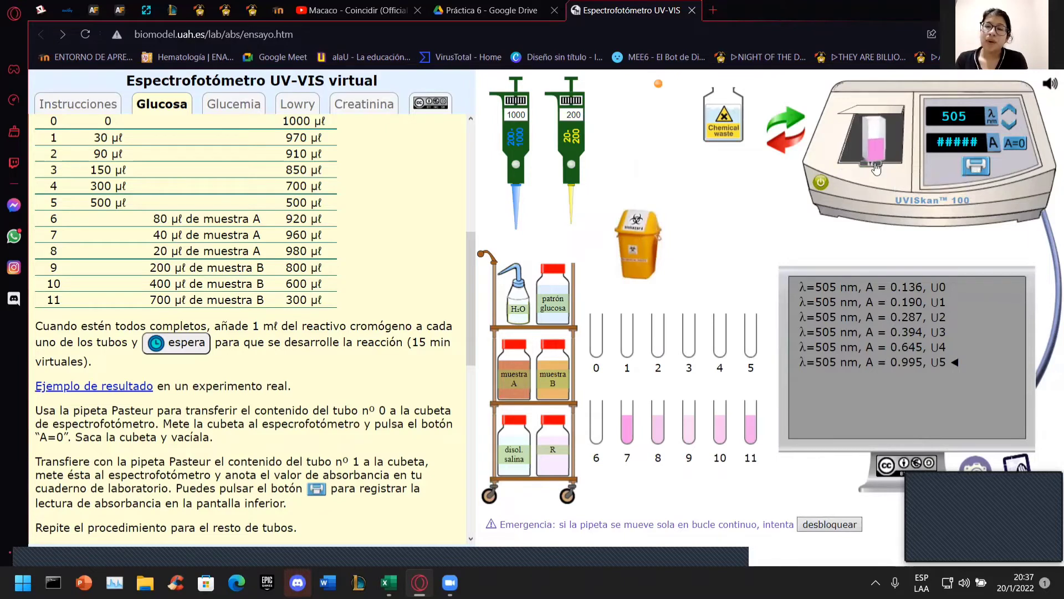
{"action": "left_click", "coordinate": [974, 168]}
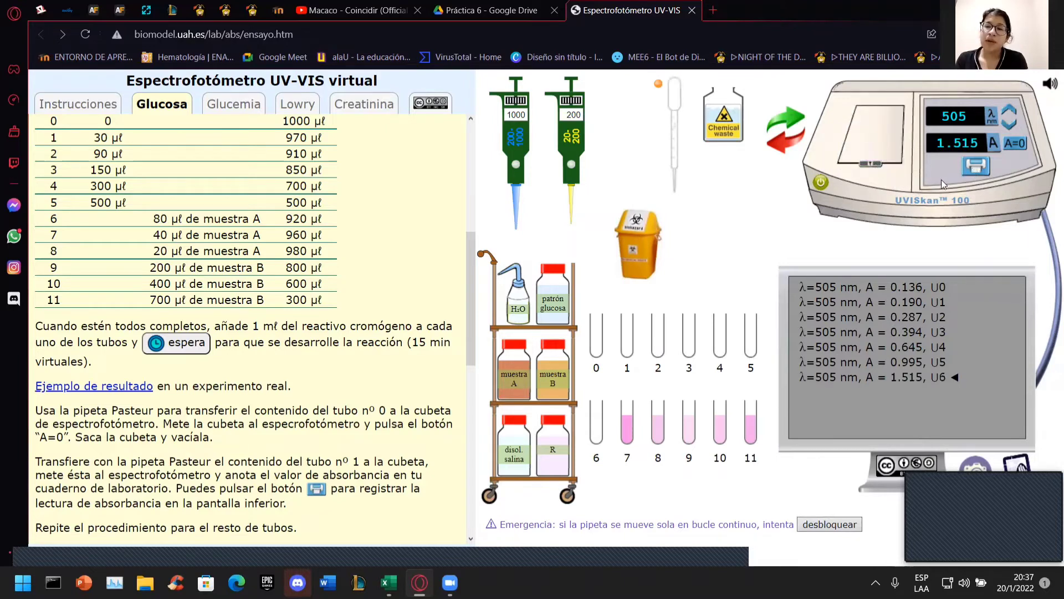
{"action": "left_click", "coordinate": [872, 165]}
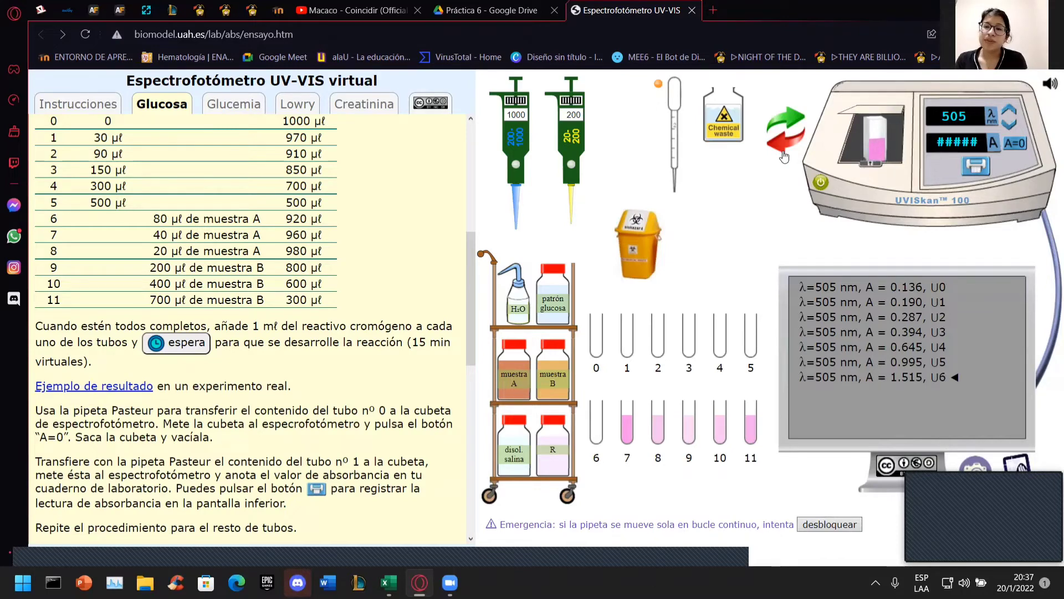
{"action": "left_click", "coordinate": [784, 157]}
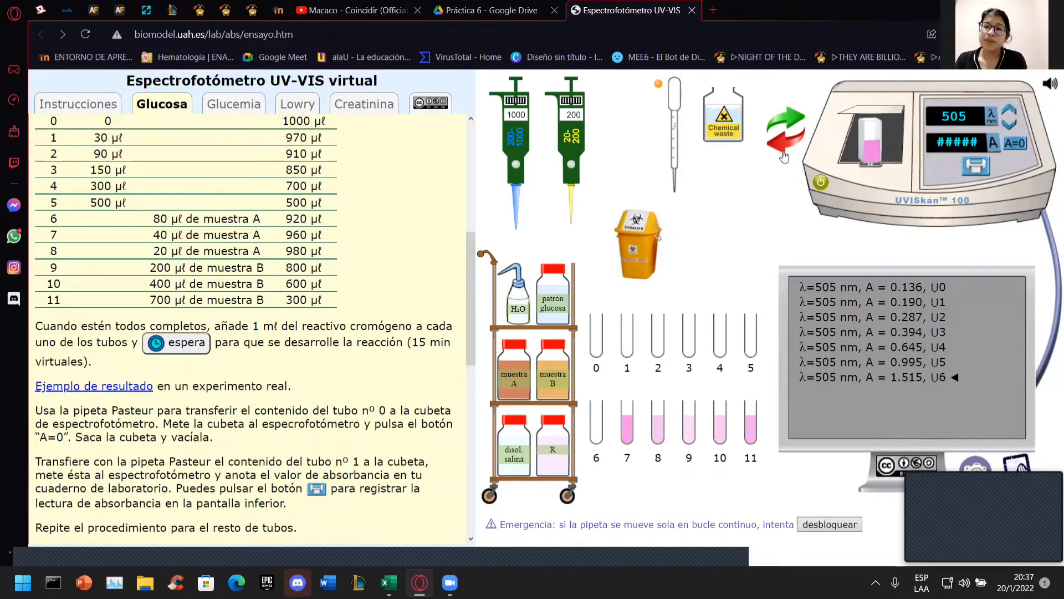
{"action": "left_click", "coordinate": [738, 128]}
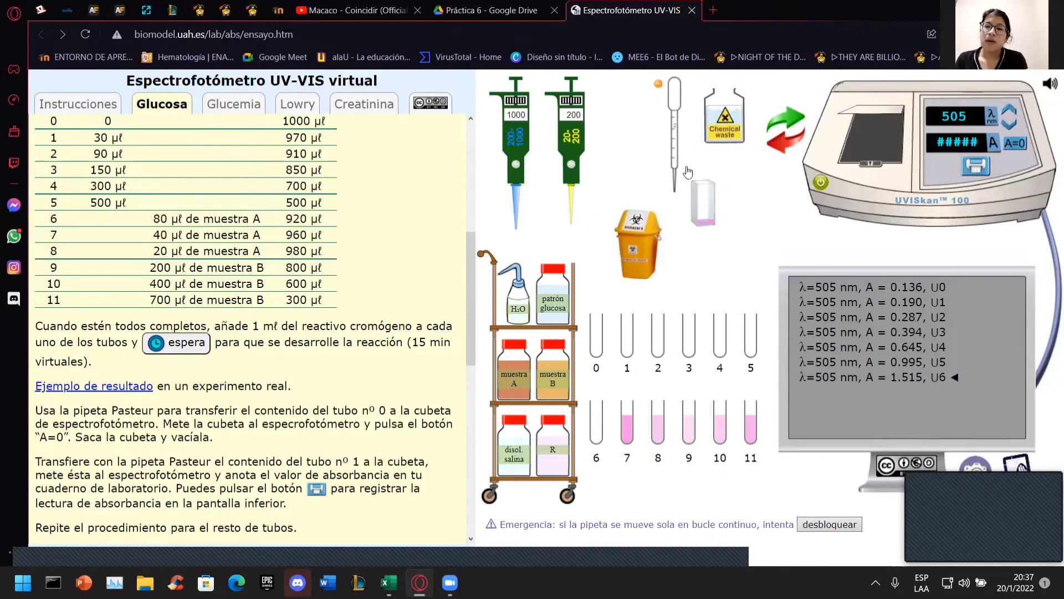
- Transfer tube 7 to the cuvette, record its absorbance at 505 nm, and empty the cuvette into the chemical waste
{"action": "left_click", "coordinate": [630, 423]}
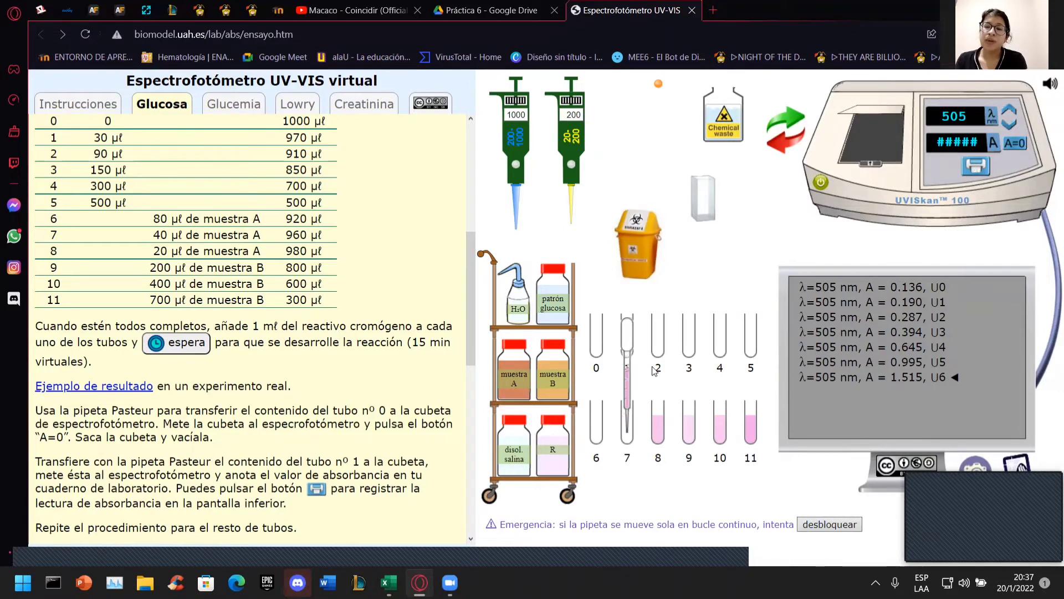
{"action": "left_click", "coordinate": [696, 214]}
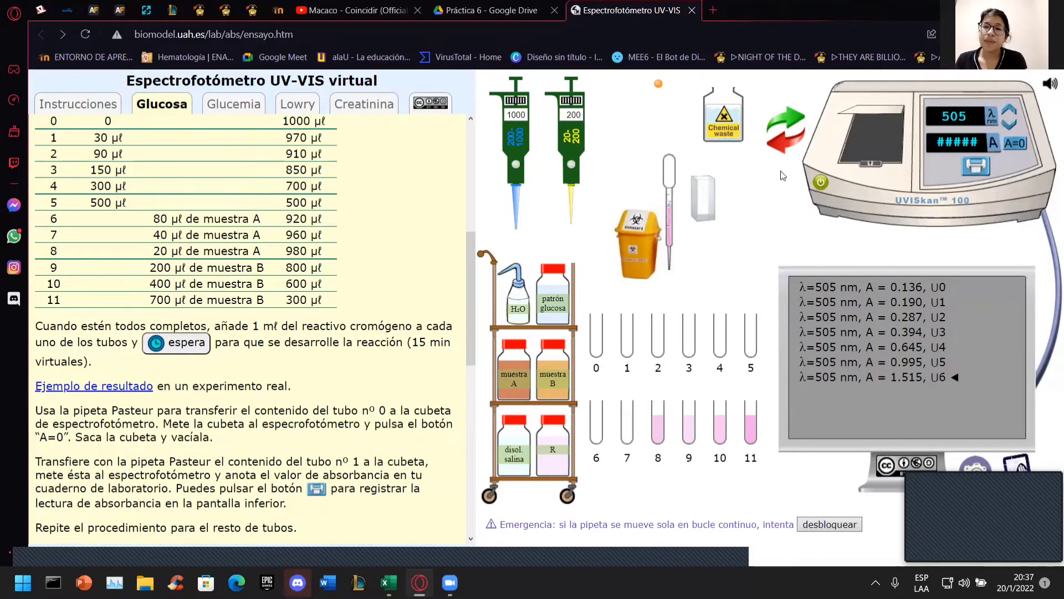
{"action": "left_click", "coordinate": [794, 121]}
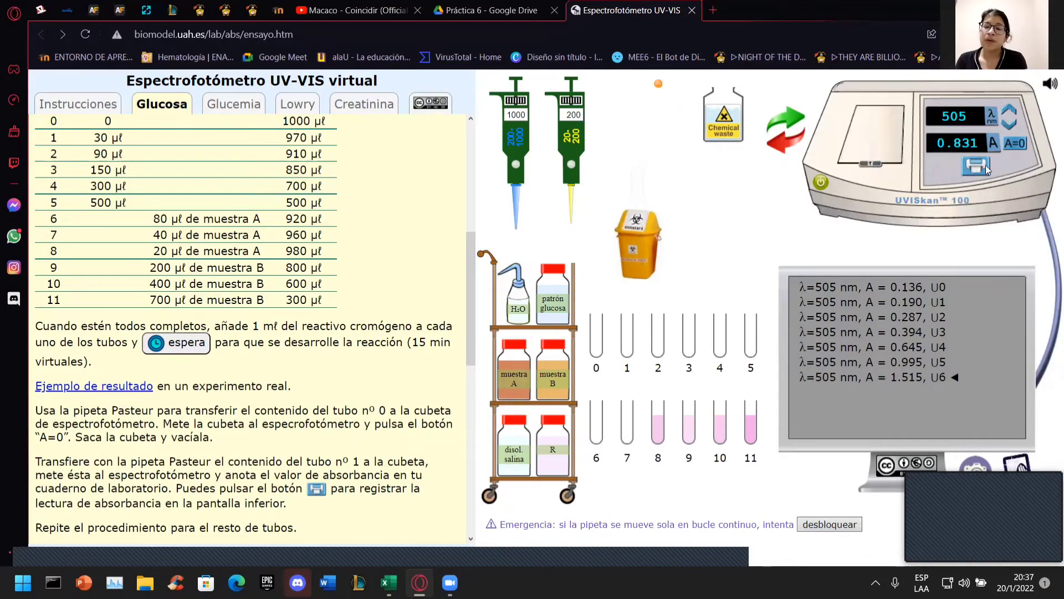
{"action": "left_click", "coordinate": [985, 167]}
{"action": "left_click", "coordinate": [797, 141]}
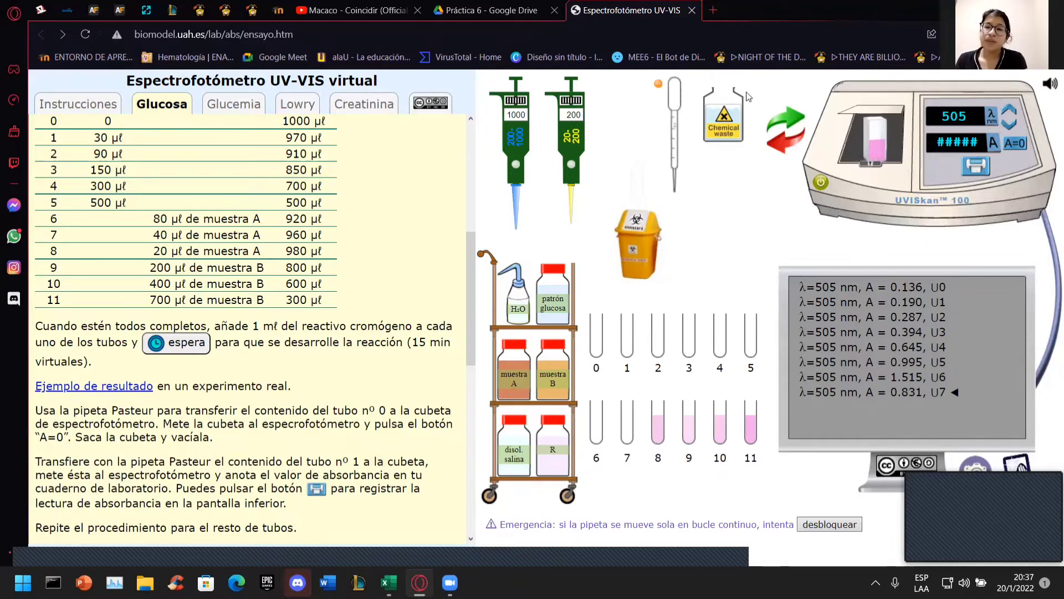
{"action": "left_click", "coordinate": [715, 105]}
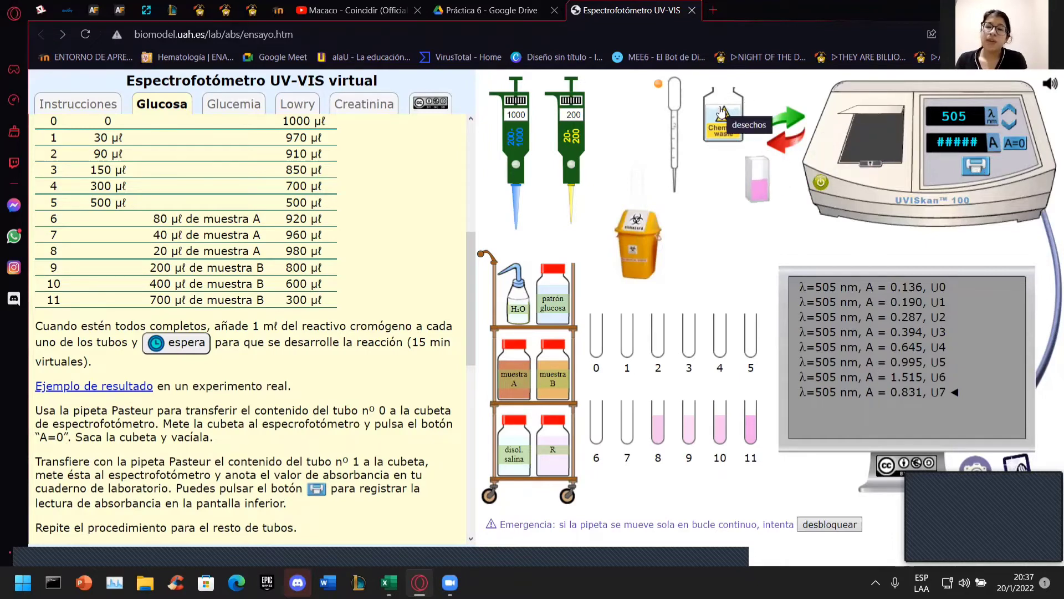
- Transfer tube 8 to the cuvette, record its absorbance at 505 nm, and empty the cuvette into the chemical waste
{"action": "left_click", "coordinate": [660, 411]}
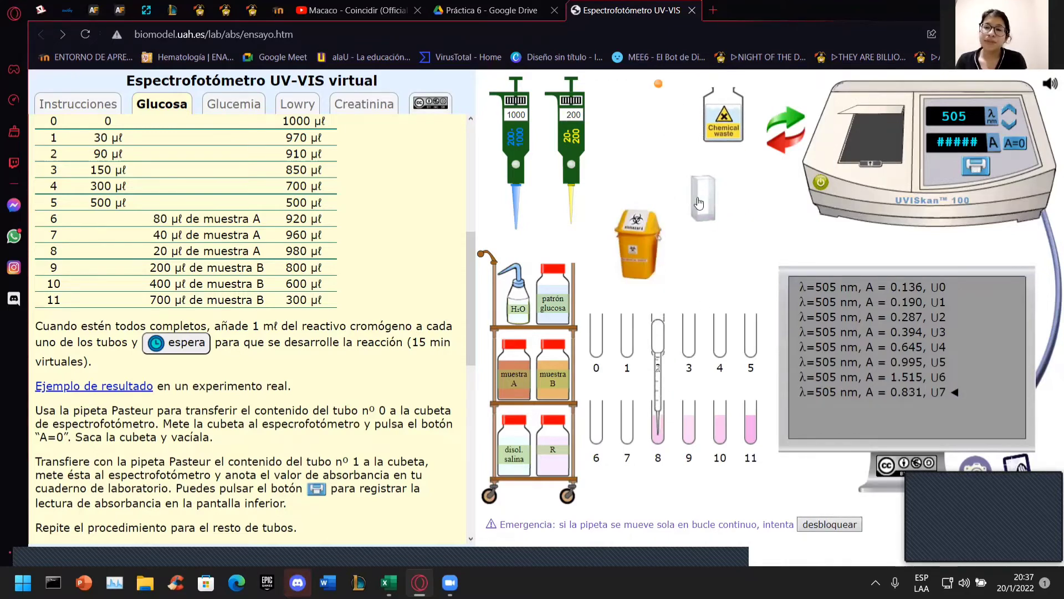
{"action": "left_click", "coordinate": [699, 203]}
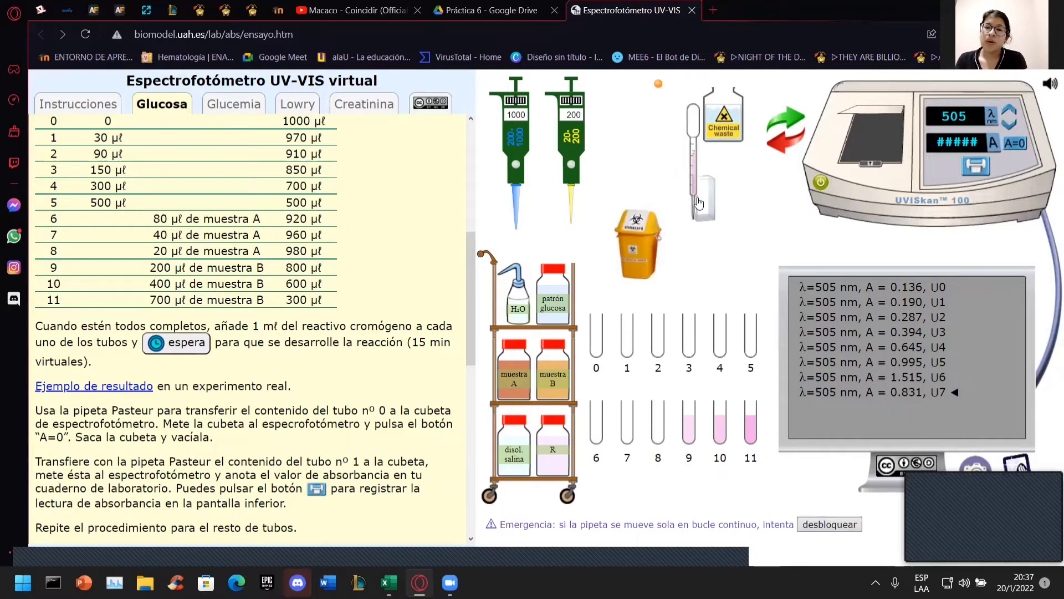
{"action": "left_click", "coordinate": [790, 117]}
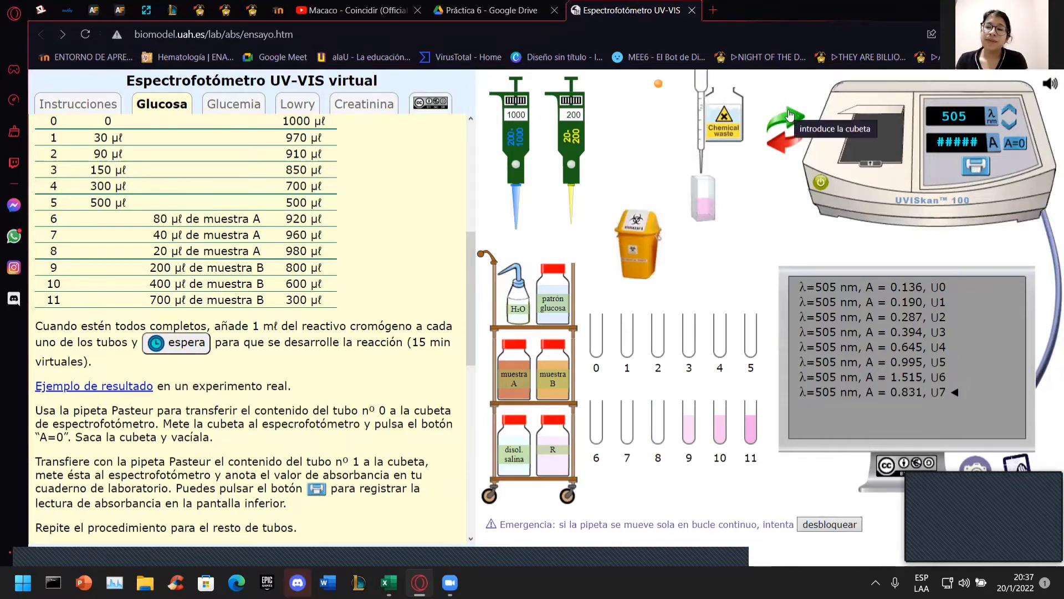
{"action": "left_click", "coordinate": [879, 168]}
{"action": "left_click", "coordinate": [970, 167]}
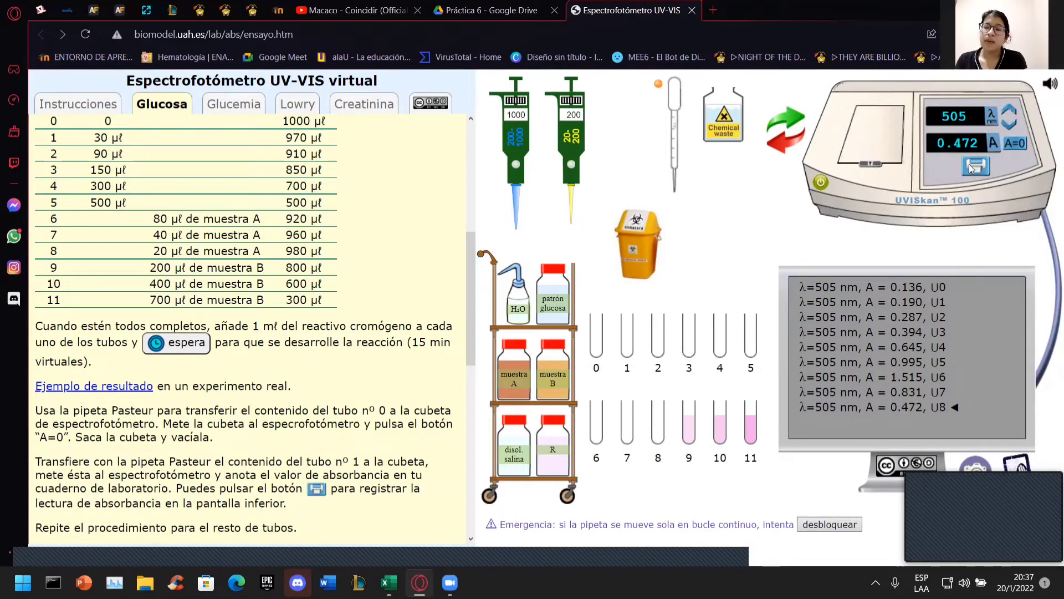
{"action": "left_click", "coordinate": [860, 165]}
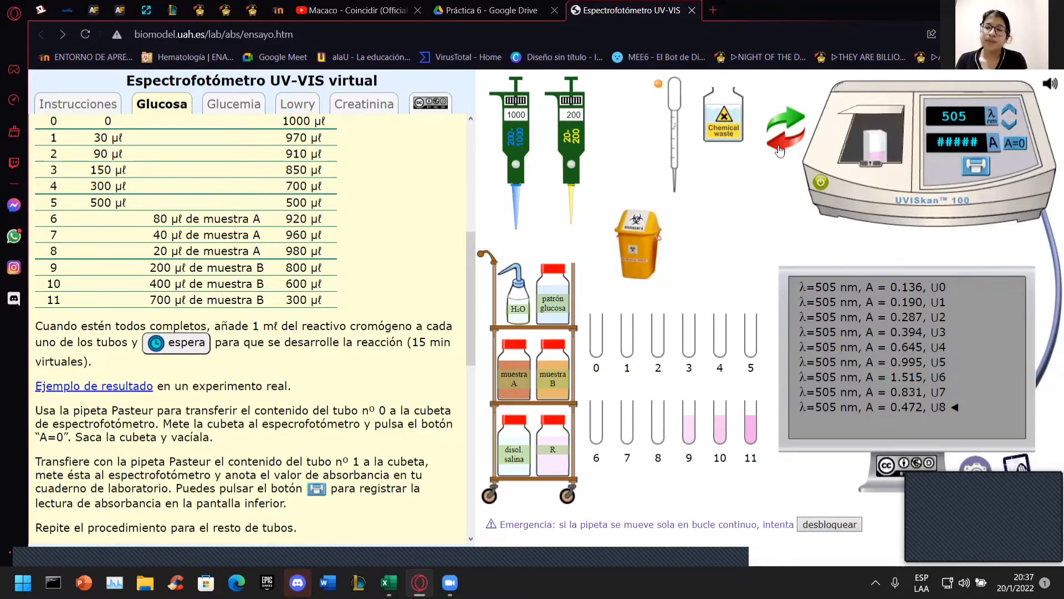
{"action": "left_click", "coordinate": [729, 121]}
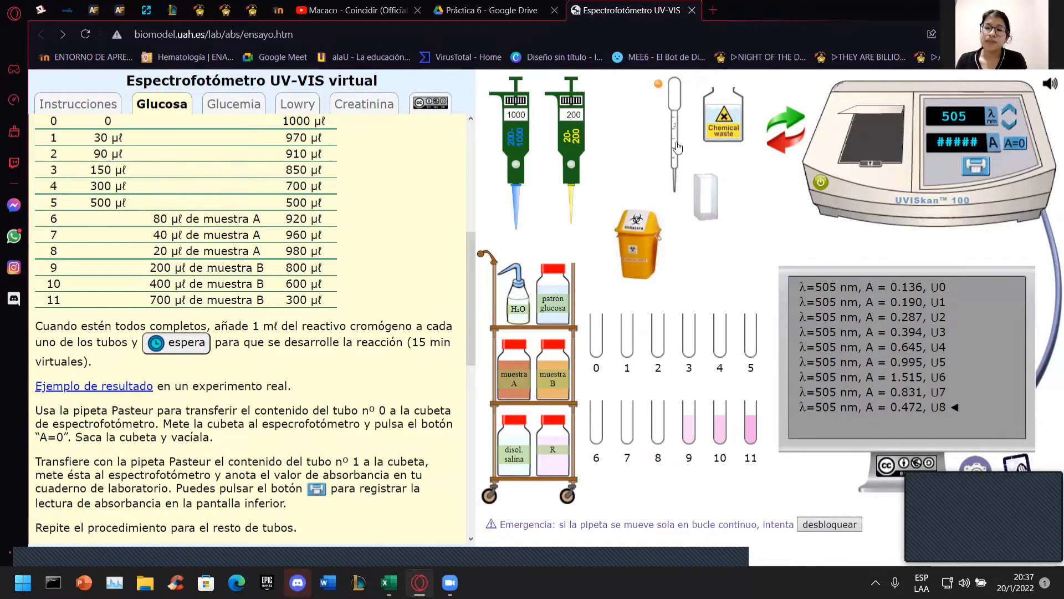
- Transfer tube 9 to the cuvette, record its absorbance at 505 nm, and empty the cuvette into the chemical waste
{"action": "left_click", "coordinate": [688, 416]}
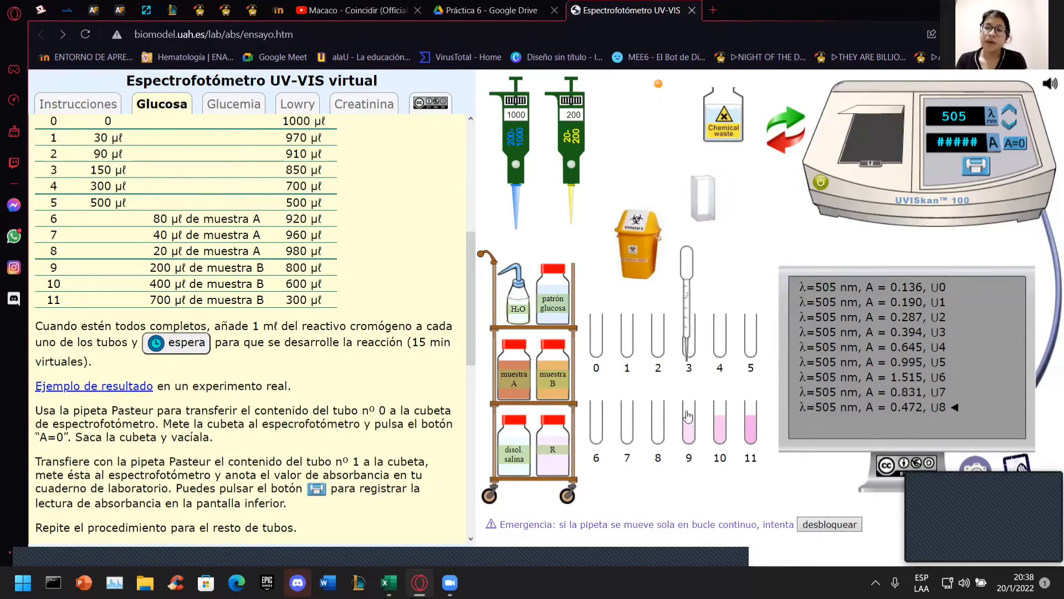
{"action": "left_click", "coordinate": [712, 200]}
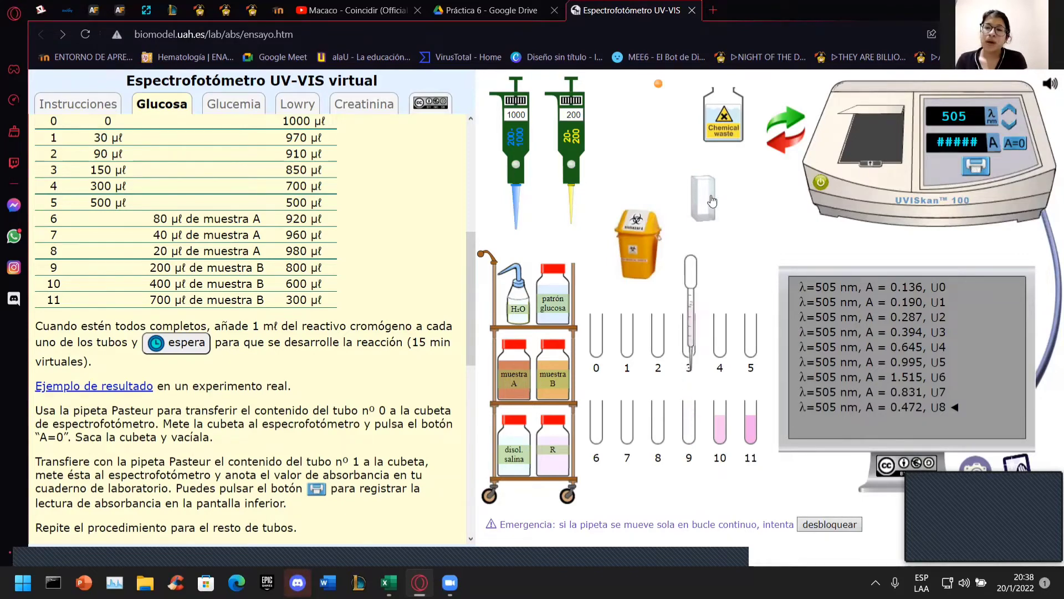
{"action": "left_click", "coordinate": [783, 127]}
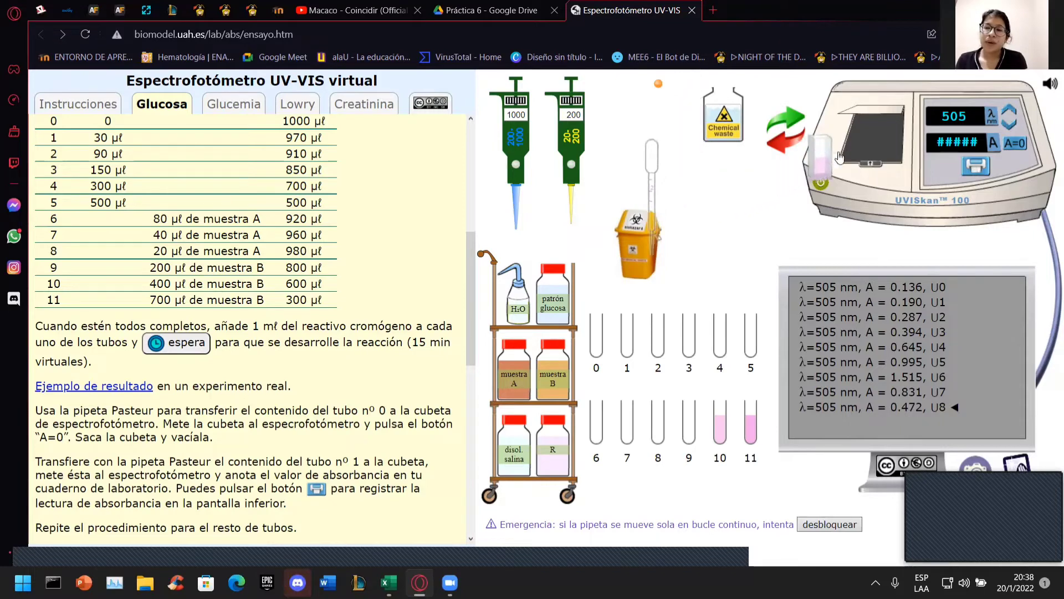
{"action": "left_click", "coordinate": [879, 167]}
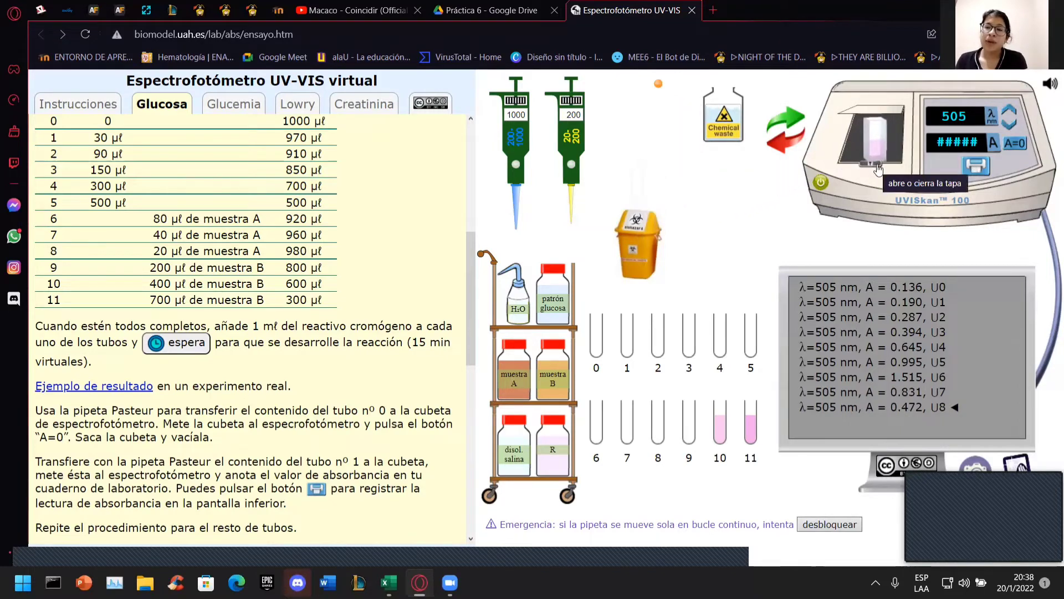
{"action": "left_click", "coordinate": [970, 167]}
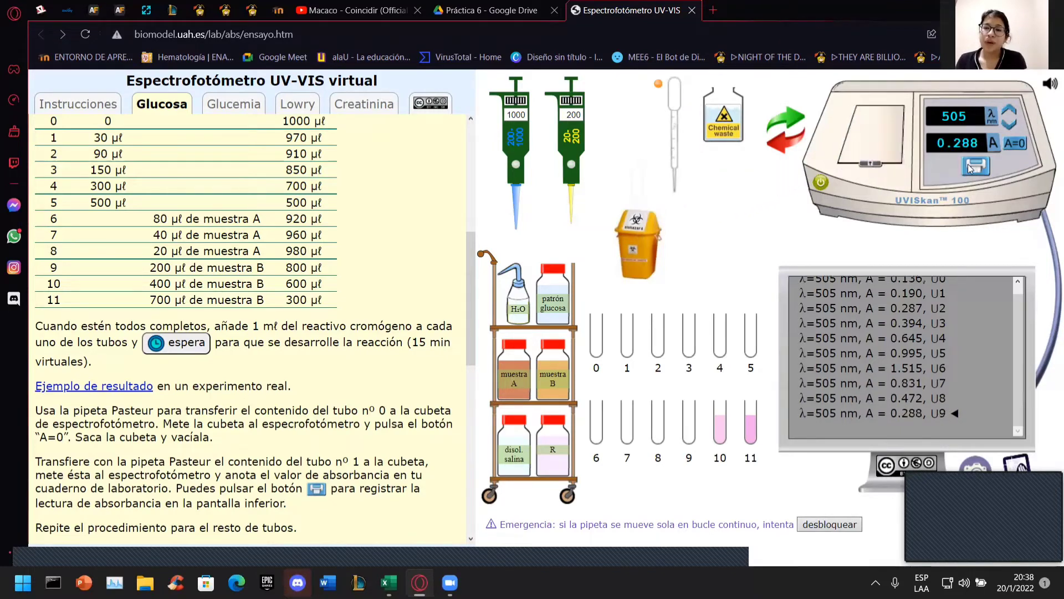
{"action": "left_click", "coordinate": [879, 169]}
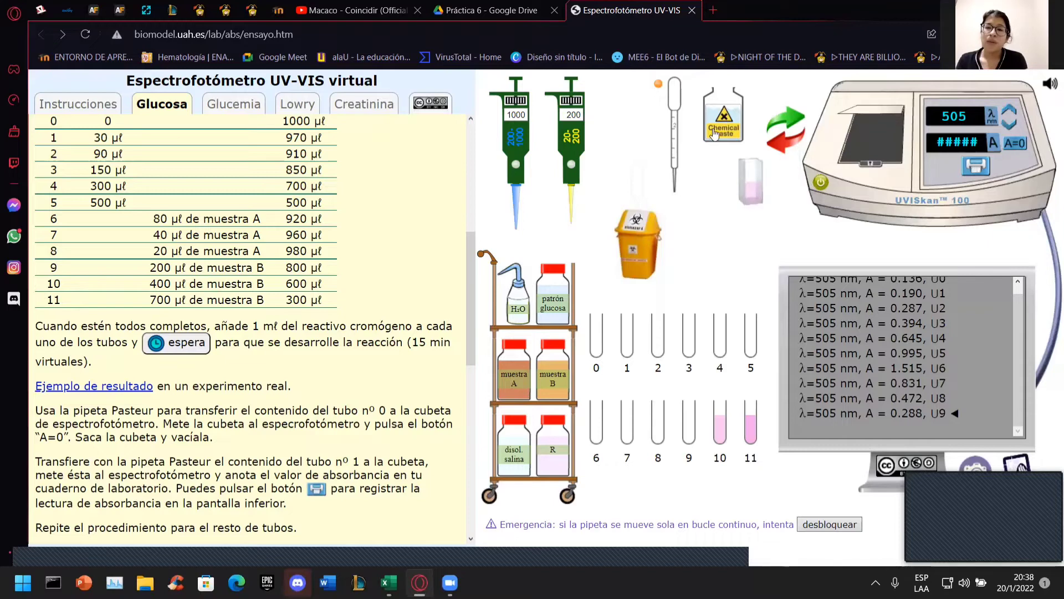
- Transfer tube 10 to the cuvette, record its absorbance at 505 nm, and empty the cuvette into the chemical waste
{"action": "left_click", "coordinate": [723, 426]}
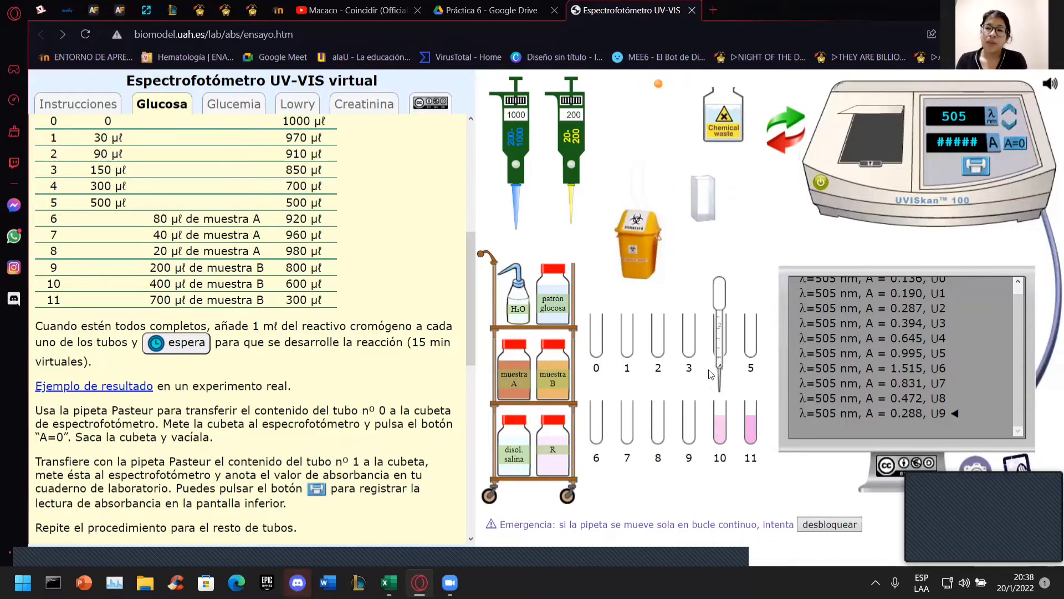
{"action": "left_click", "coordinate": [704, 212]}
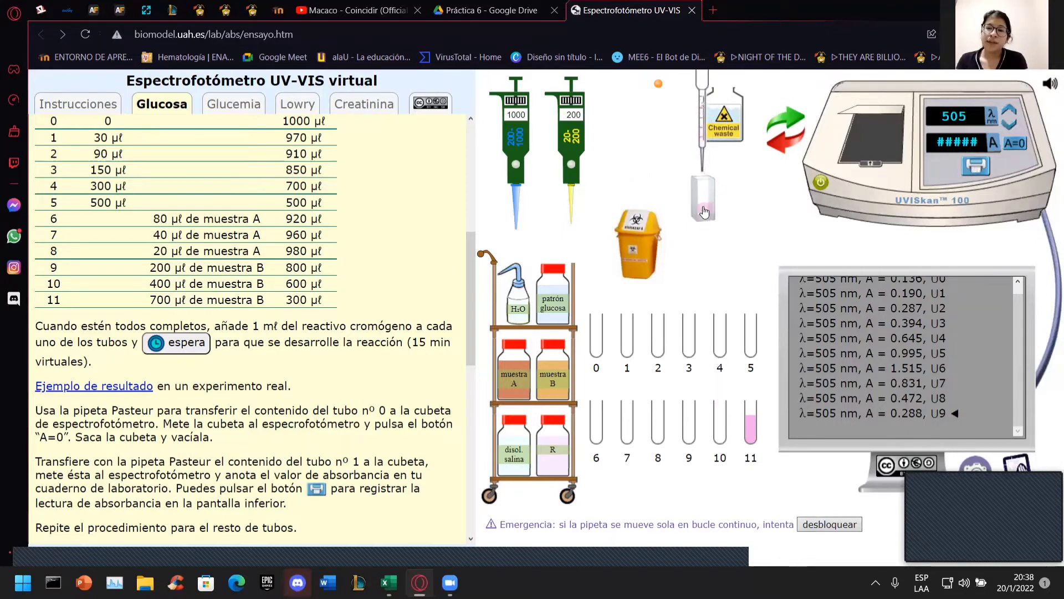
{"action": "left_click", "coordinate": [787, 121]}
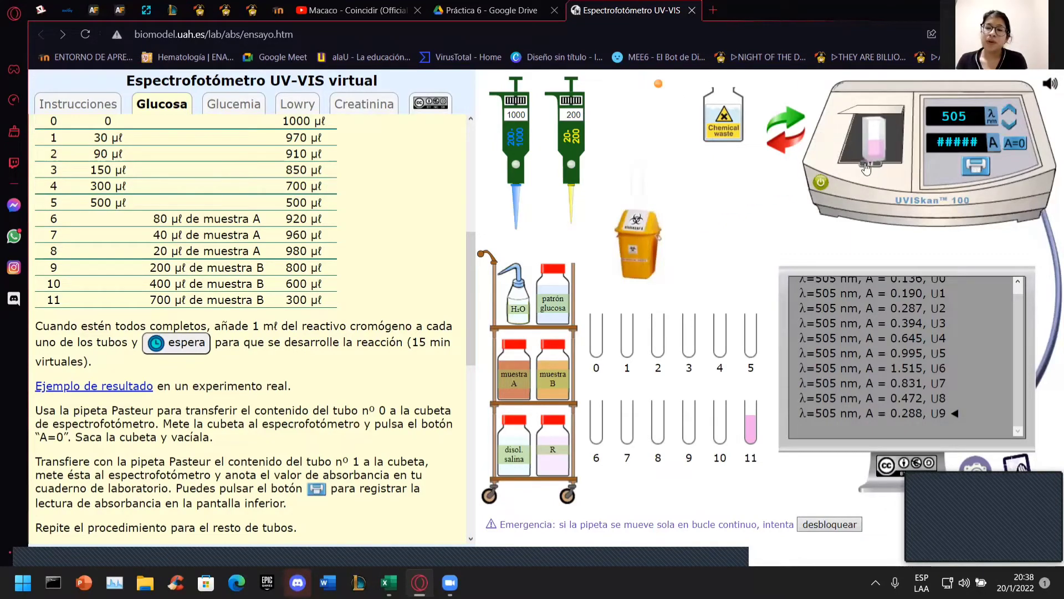
{"action": "left_click", "coordinate": [984, 174]}
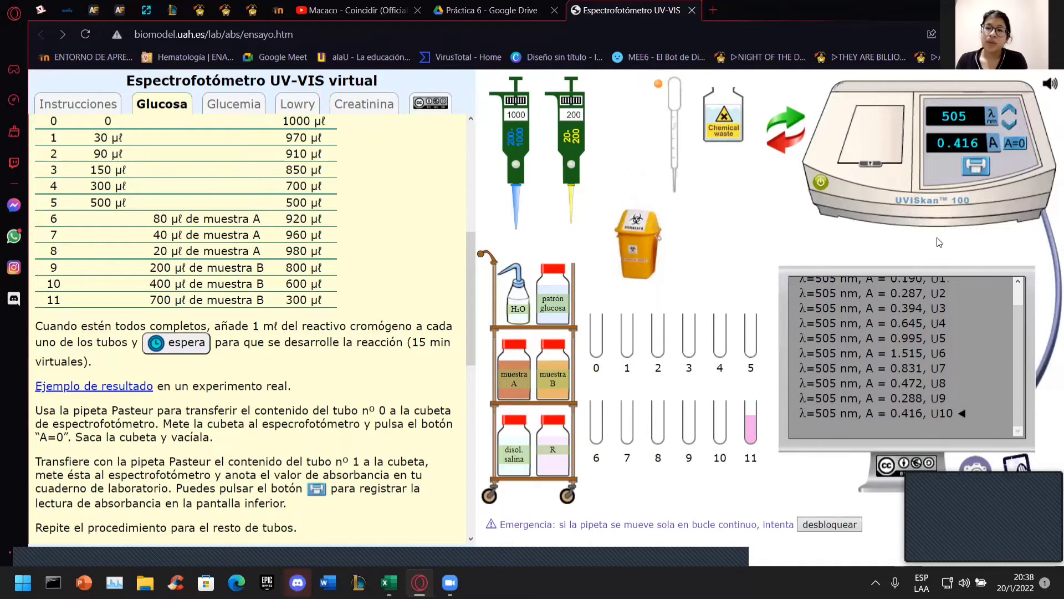
{"action": "left_click", "coordinate": [875, 165]}
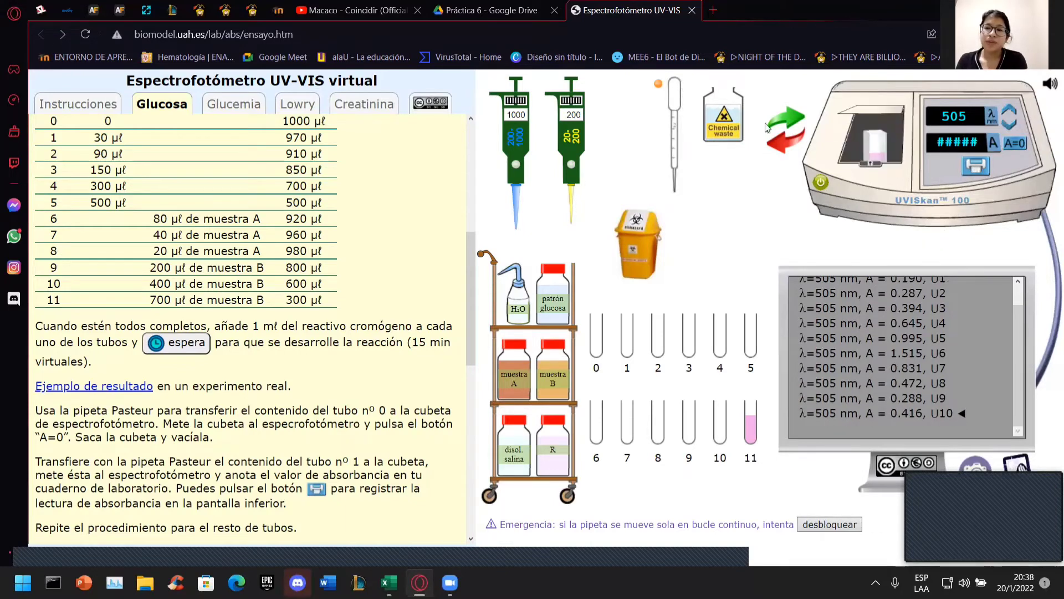
{"action": "left_click", "coordinate": [782, 154]}
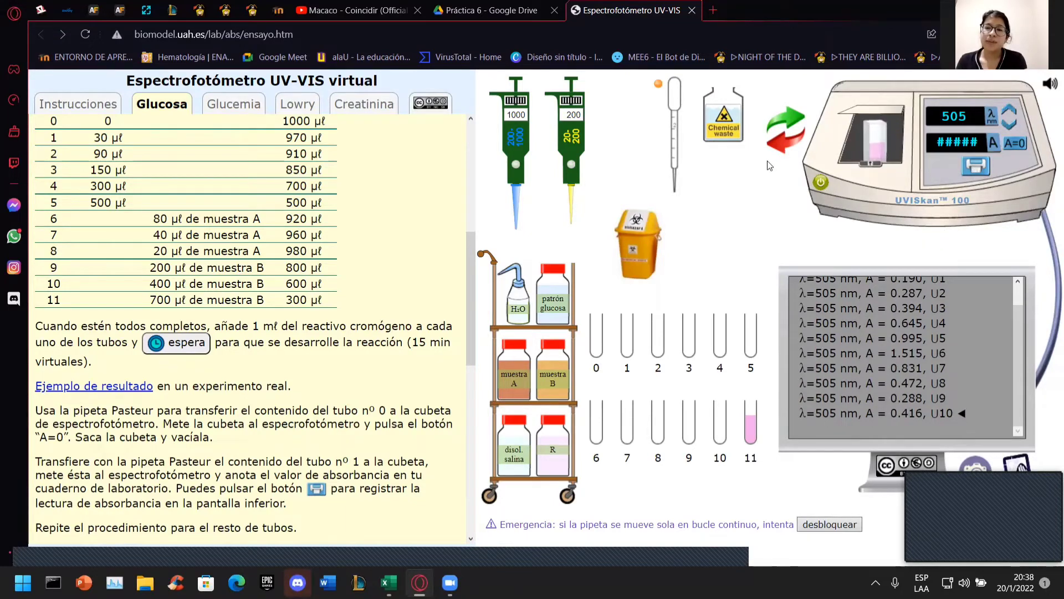
{"action": "left_click", "coordinate": [732, 125]}
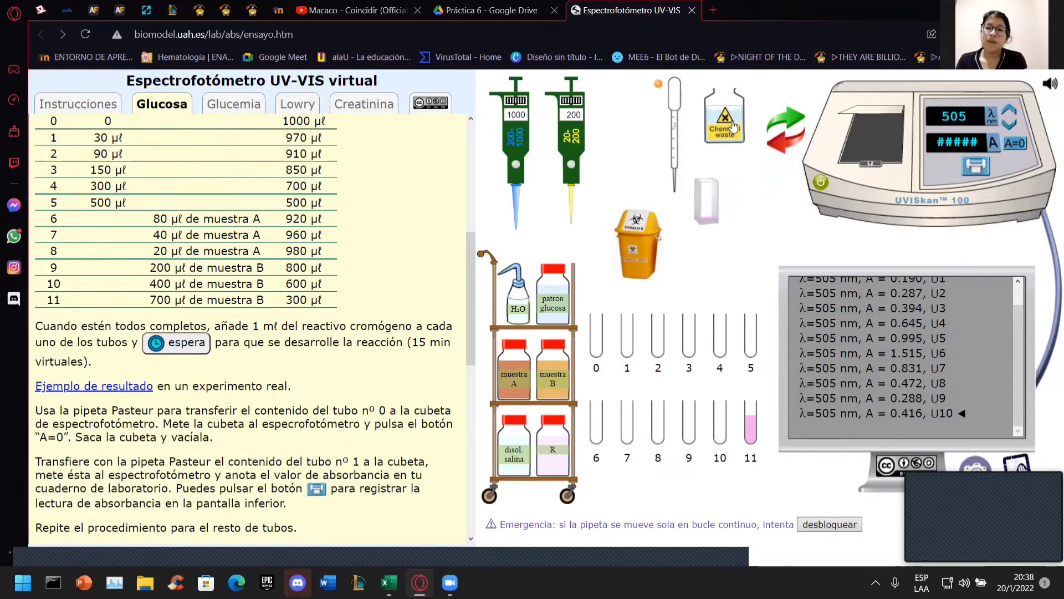
- Transfer tube 11 to the cuvette, record its absorbance at 505 nm, and open the copyable list of readings
{"action": "left_click", "coordinate": [750, 424]}
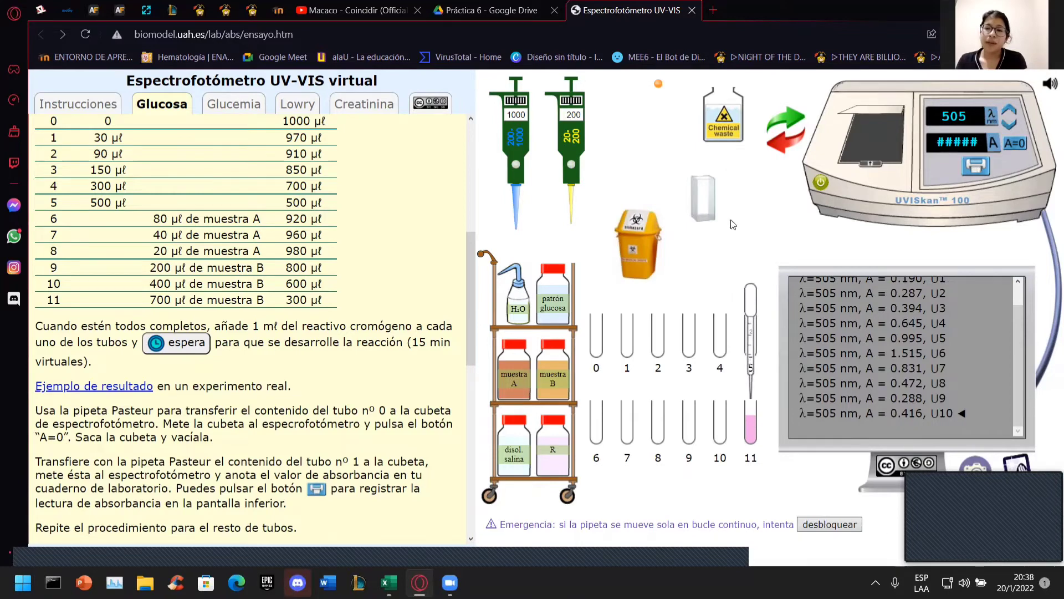
{"action": "left_click", "coordinate": [702, 203]}
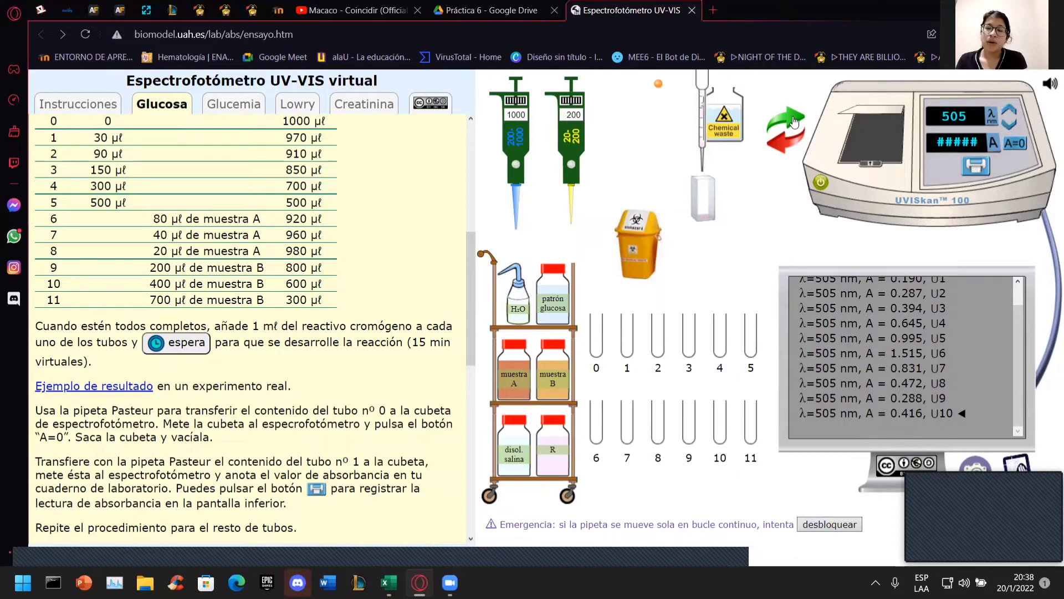
{"action": "left_click_drag", "start_coordinate": [746, 201], "coordinate": [870, 169]}
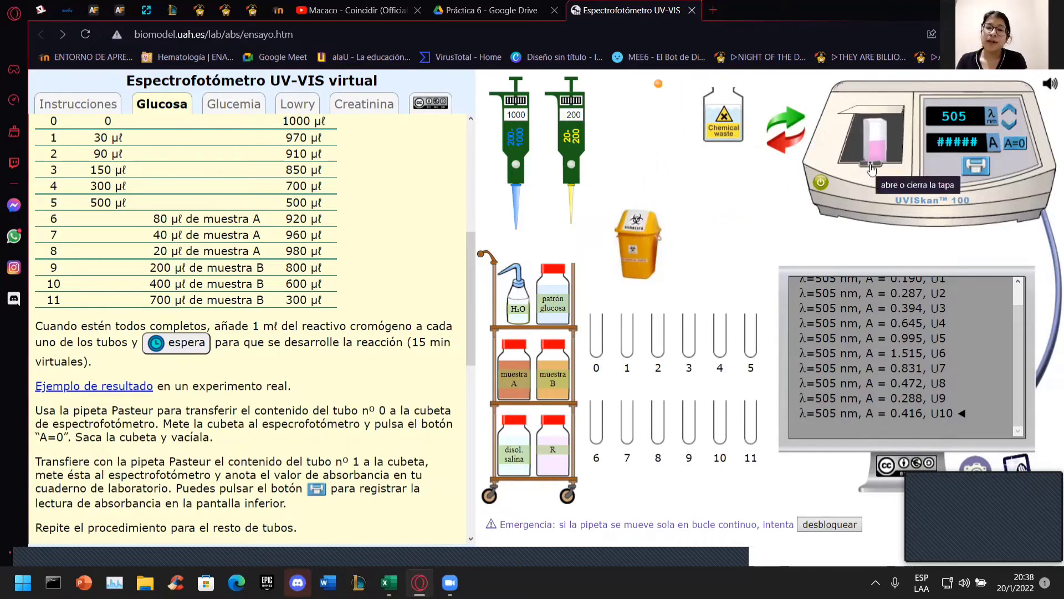
{"action": "left_click", "coordinate": [872, 165]}
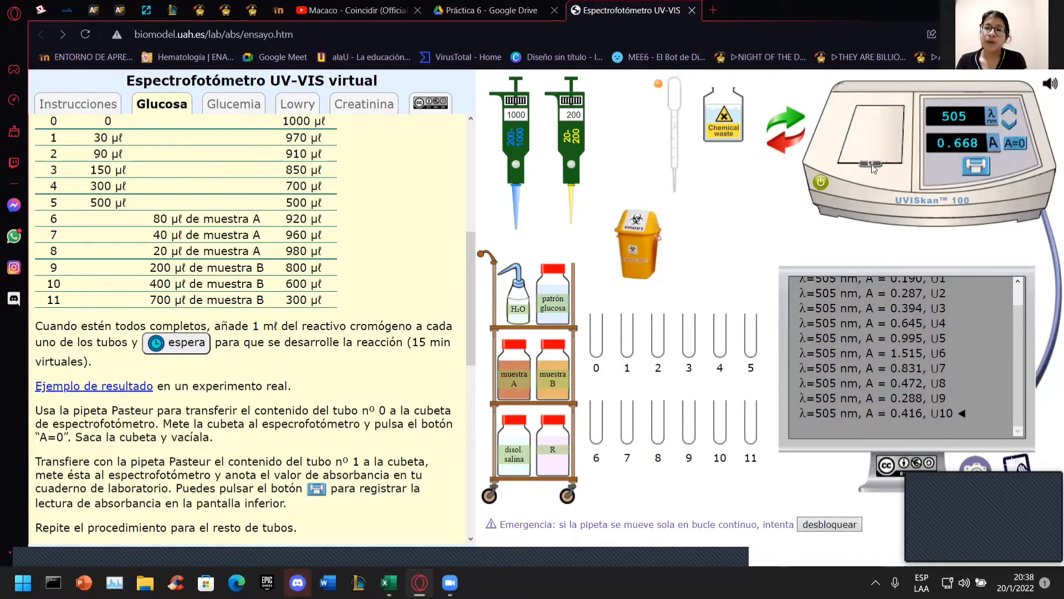
{"action": "left_click", "coordinate": [970, 167]}
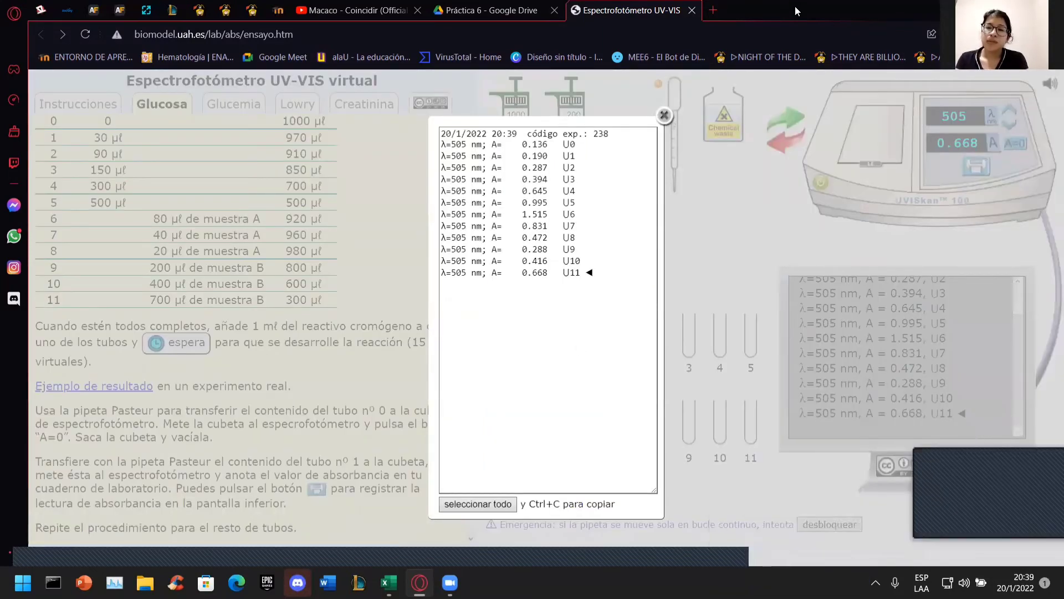
- Place the browser beside the Excel workbook and copy the U0 absorbance, 0.136, into the Blanco row's cell D4
{"action": "left_click_drag", "start_coordinate": [771, 10], "coordinate": [0, 213]}
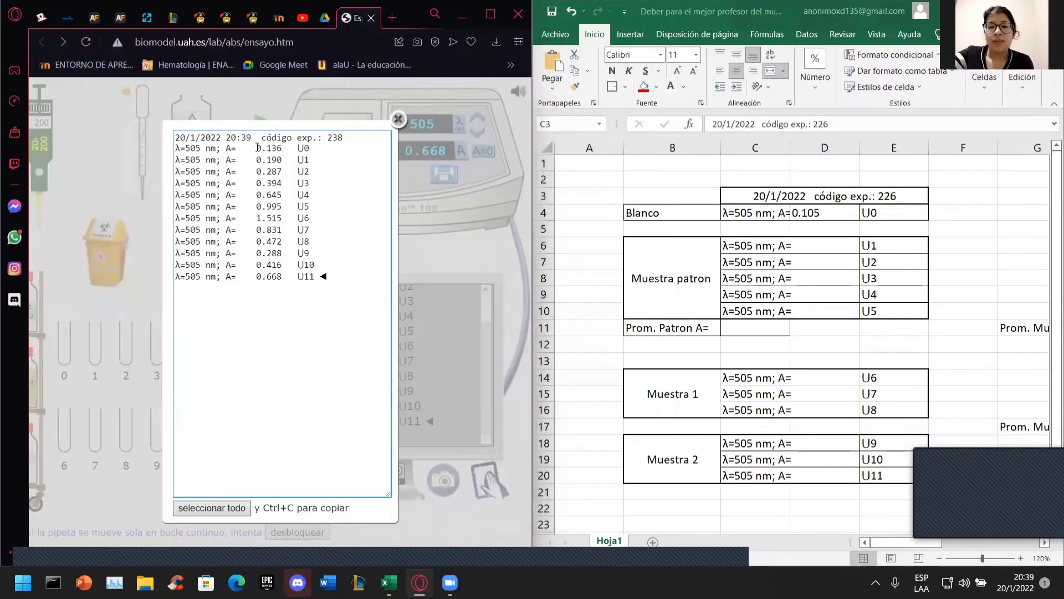
{"action": "double_click", "coordinate": [280, 149]}
{"action": "key", "text": "ctrl+c"}
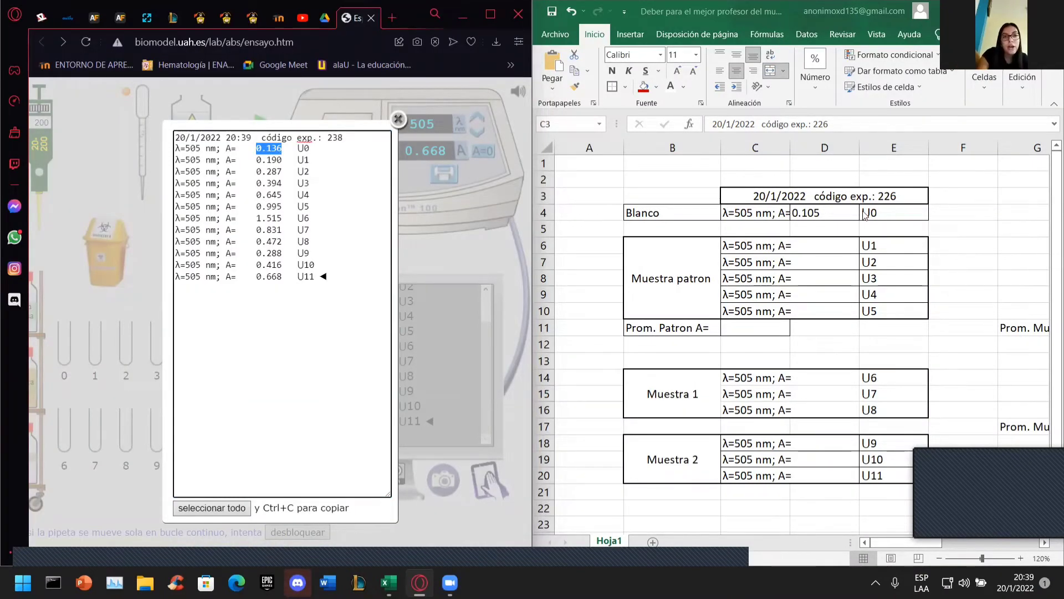
{"action": "left_click", "coordinate": [823, 213]}
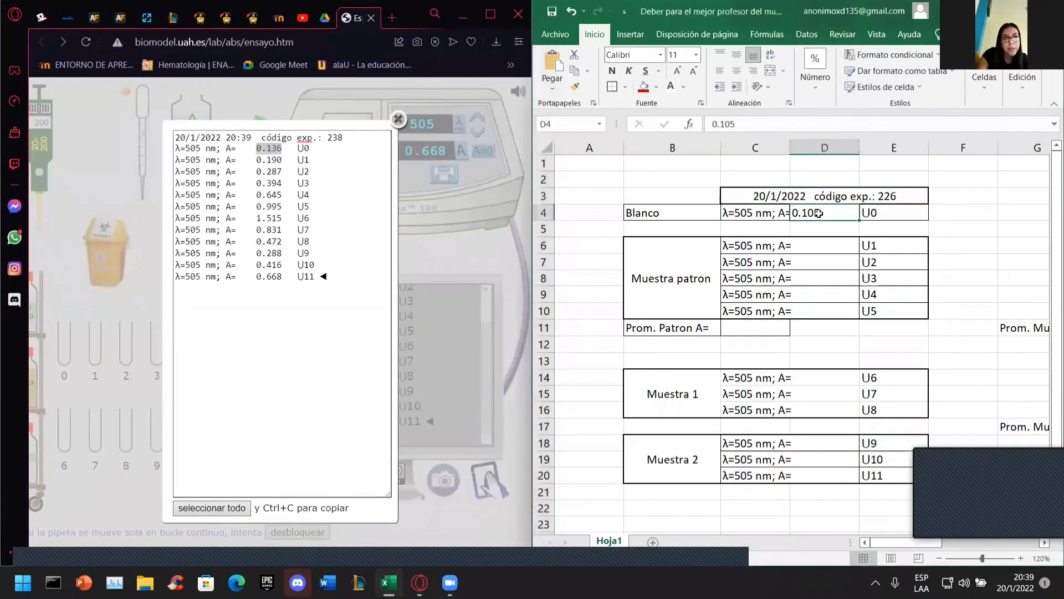
{"action": "key", "text": "ctrl+v"}
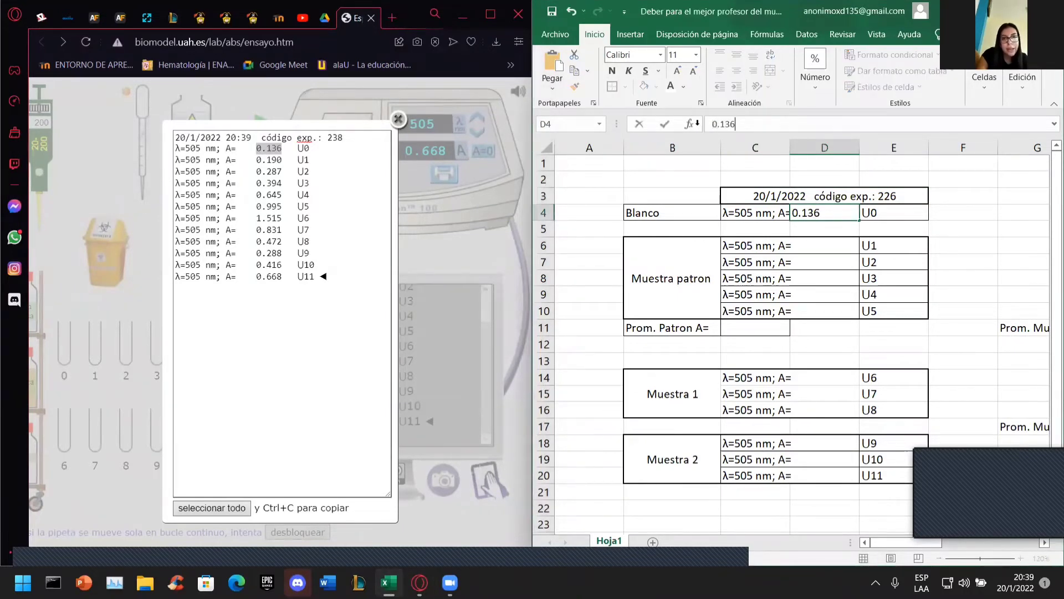
{"action": "left_click", "coordinate": [813, 252]}
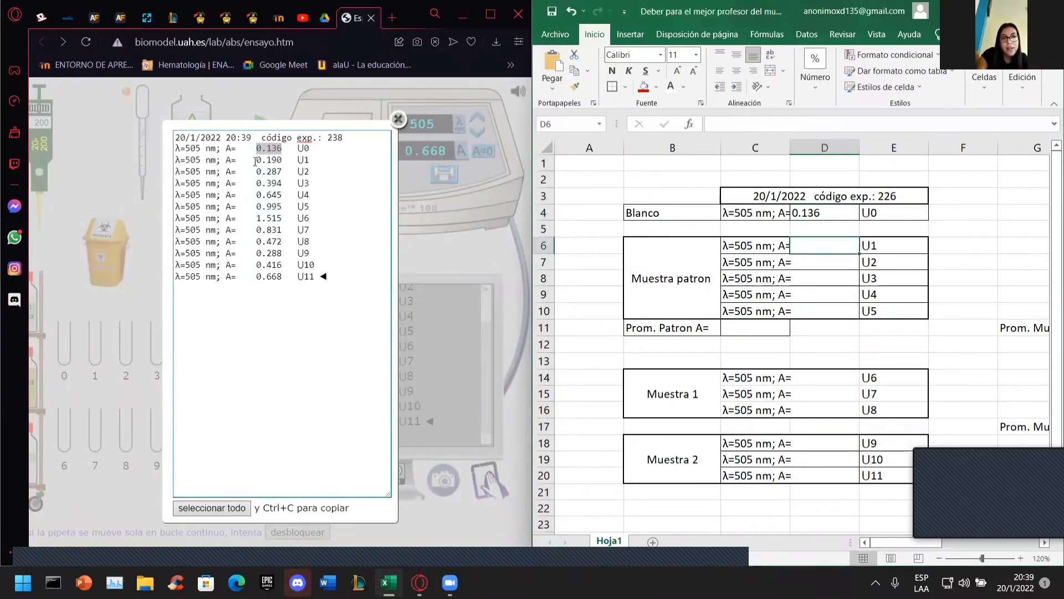
- Copy the U1 absorbance, 0.190, from the readings list into cell D6 of the Muestra patron table
{"action": "left_click_drag", "start_coordinate": [255, 162], "coordinate": [281, 159]}
{"action": "key", "text": "ctrl+c"}
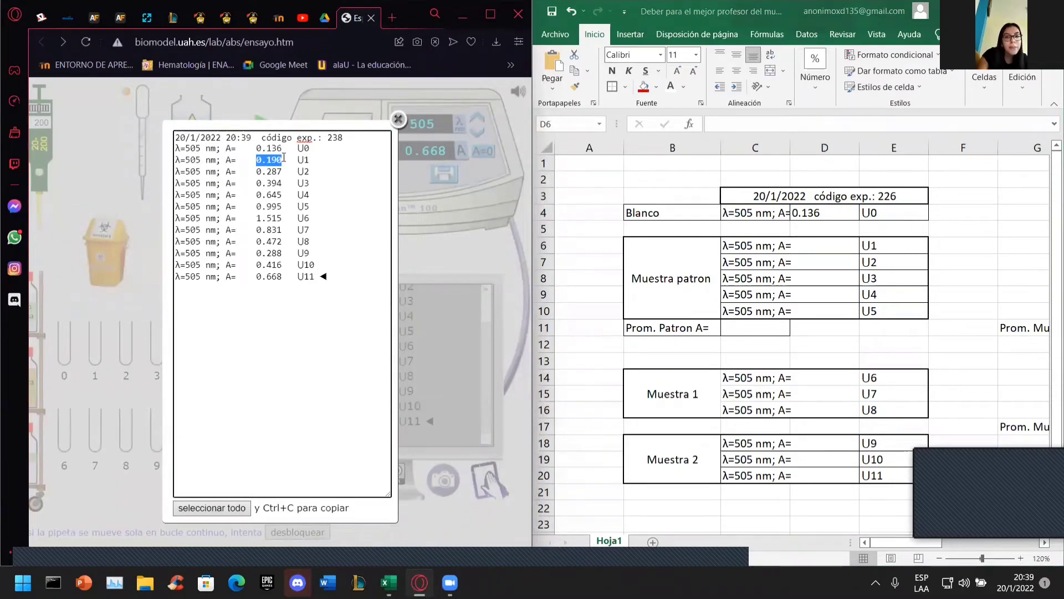
{"action": "left_click", "coordinate": [796, 247]}
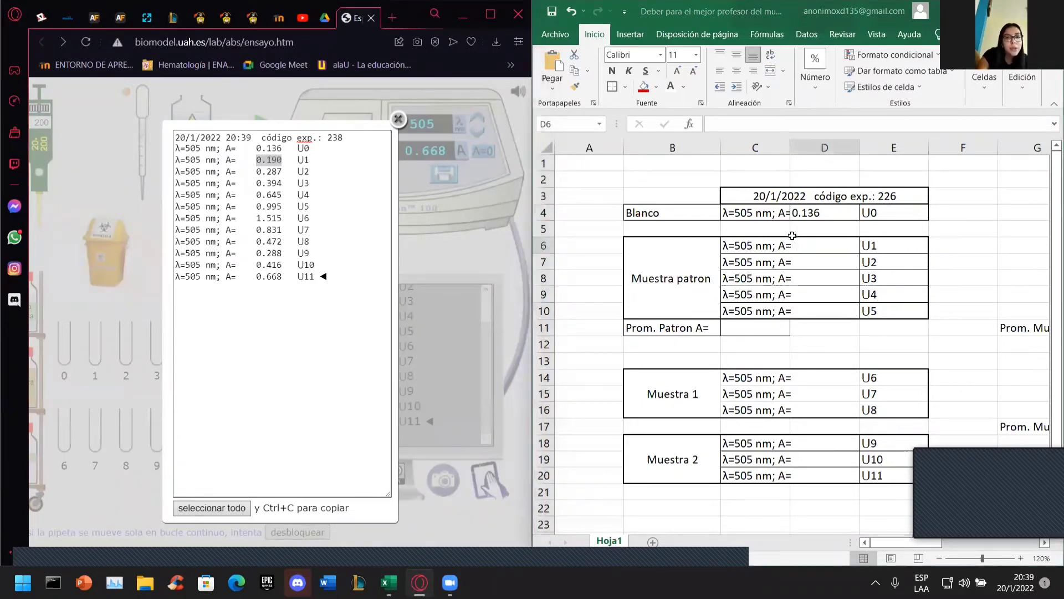
{"action": "left_click", "coordinate": [748, 124]}
{"action": "key", "text": "ctrl+v"}
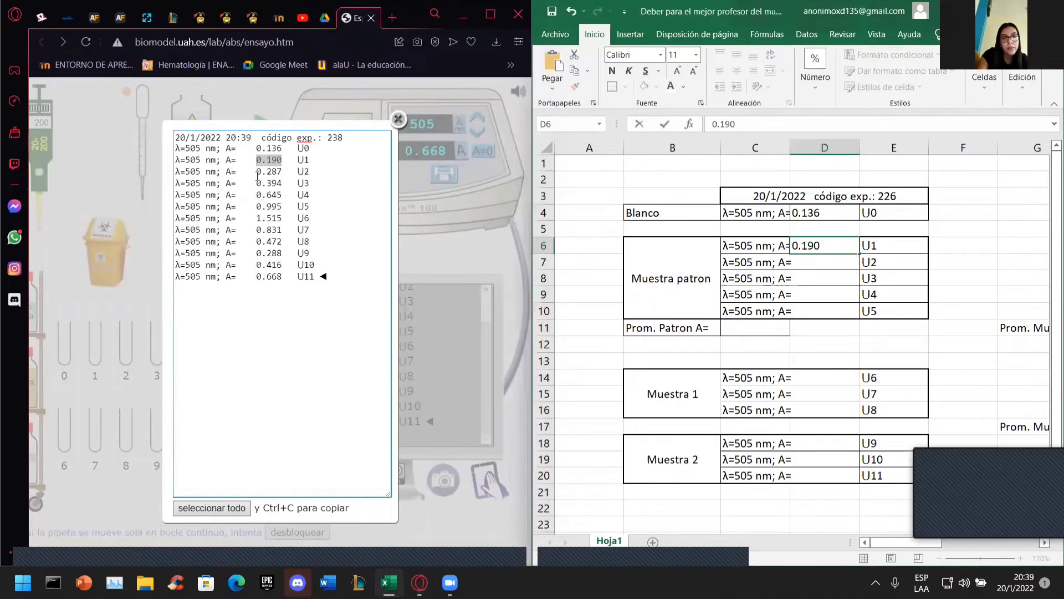
- Copy the U2 absorbance, 0.287, from the readings list into cell D7 of the Muestra patron table
{"action": "left_click_drag", "start_coordinate": [256, 172], "coordinate": [283, 171]}
{"action": "key", "text": "ctrl+c"}
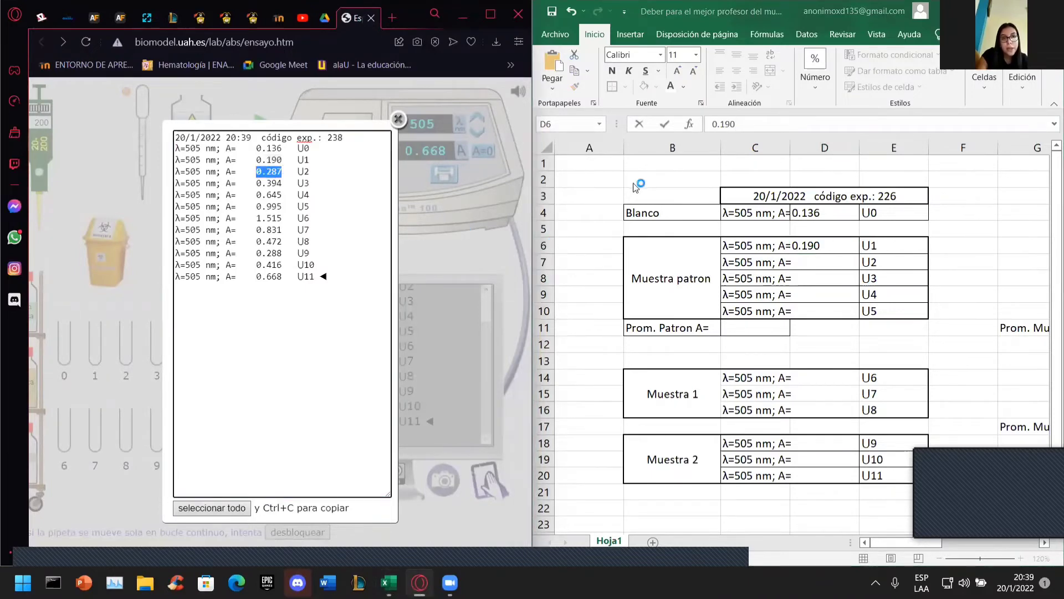
{"action": "left_click", "coordinate": [802, 260]}
{"action": "left_click", "coordinate": [798, 263]}
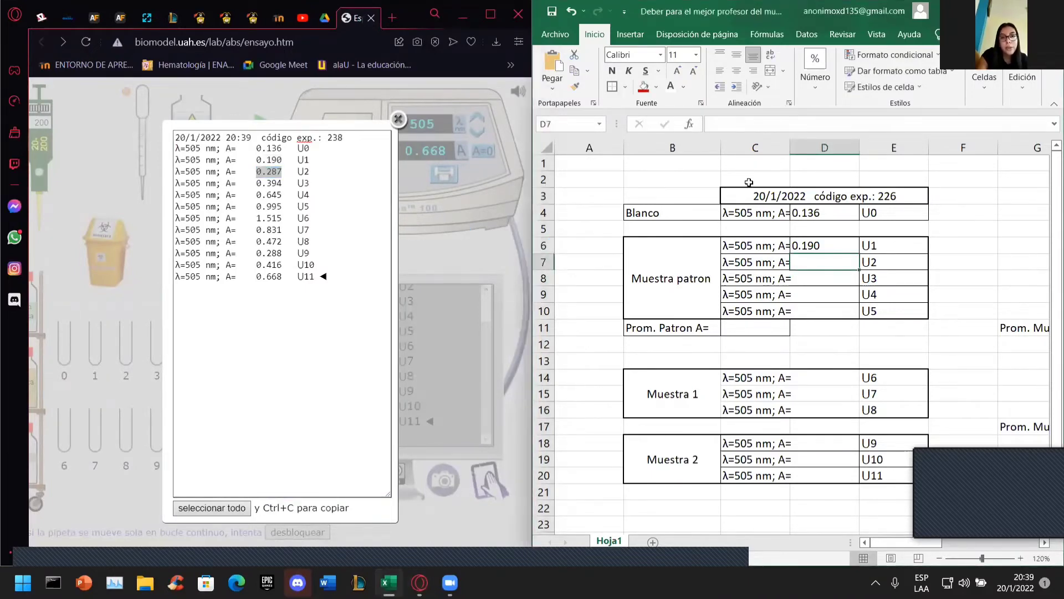
{"action": "left_click", "coordinate": [728, 127]}
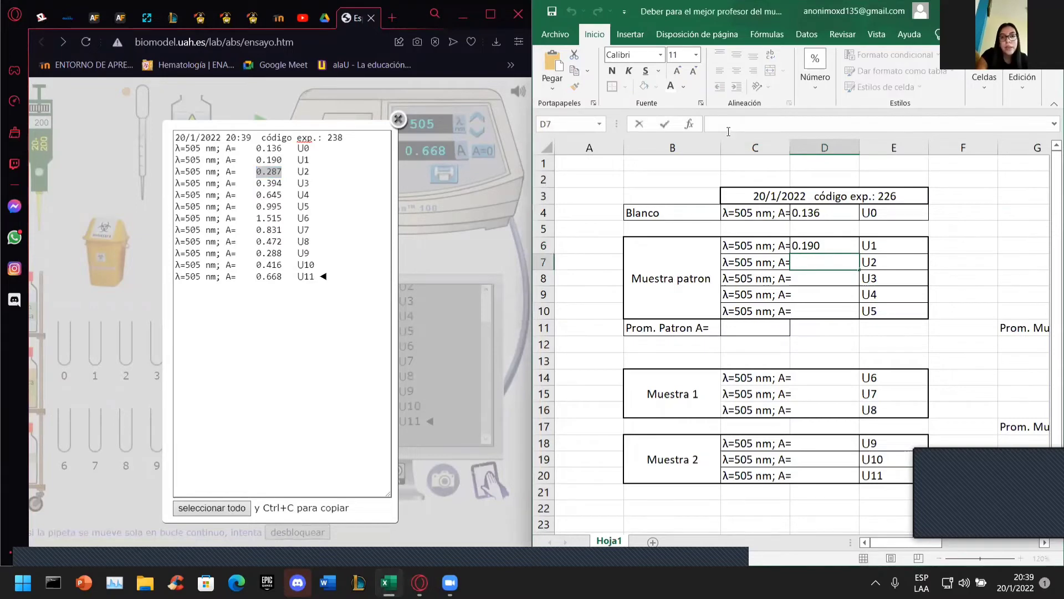
{"action": "key", "text": "ctrl+v"}
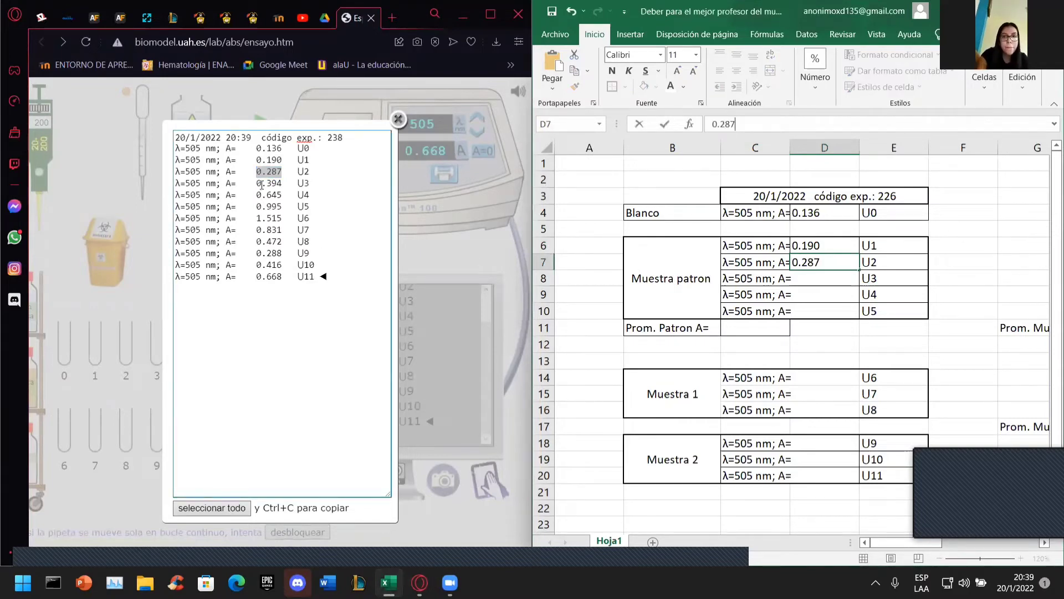
- Copy the U3 absorbance, 0.394, from the readings list into cell D8 of the Muestra patron table
{"action": "left_click_drag", "start_coordinate": [257, 183], "coordinate": [287, 182]}
{"action": "key", "text": "ctrl+c"}
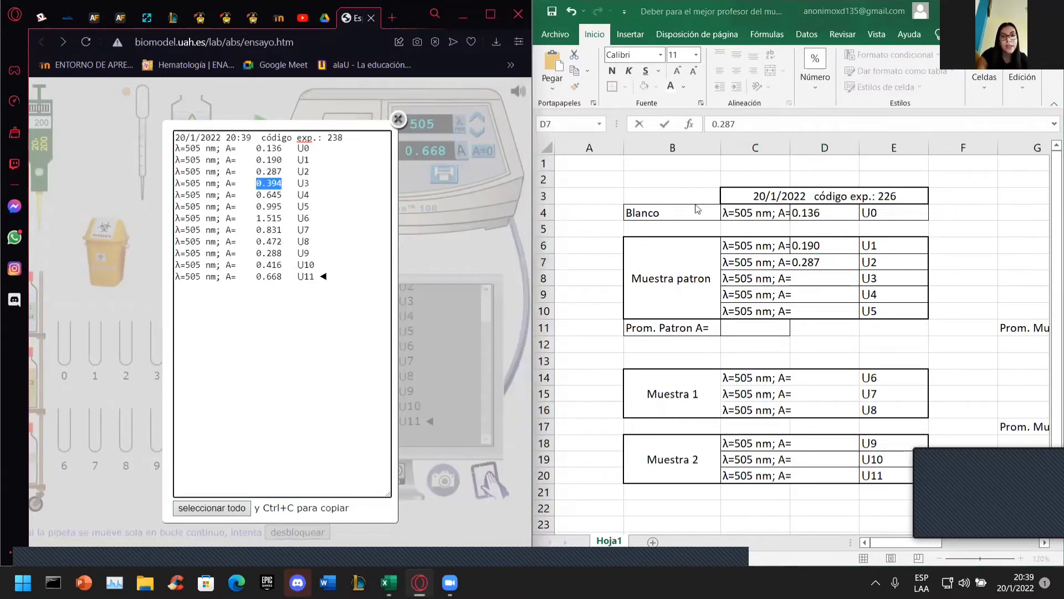
{"action": "left_click", "coordinate": [810, 277]}
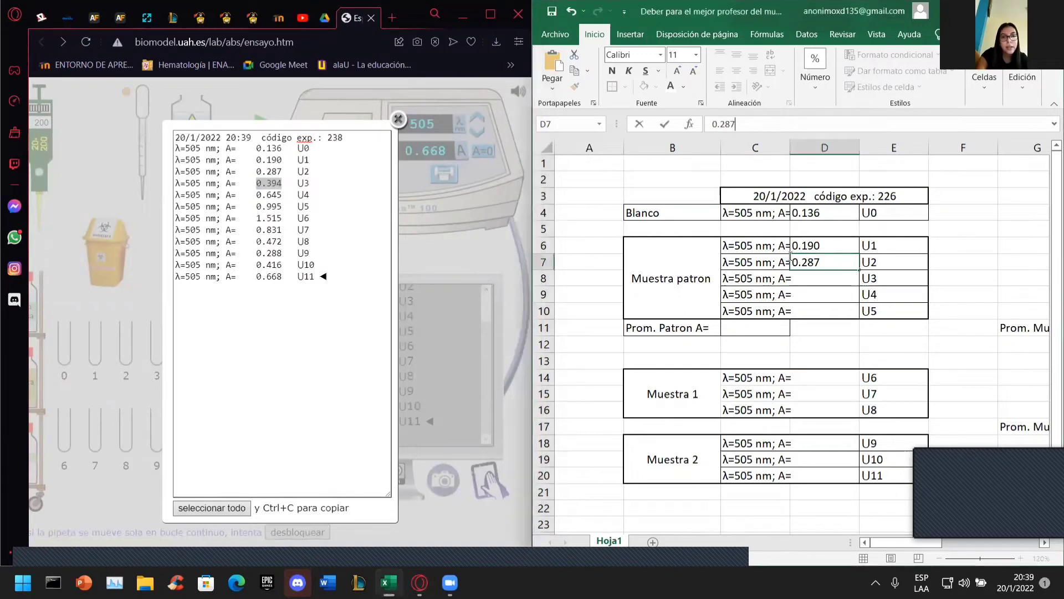
{"action": "left_click", "coordinate": [728, 133]}
{"action": "key", "text": "ctrl+v"}
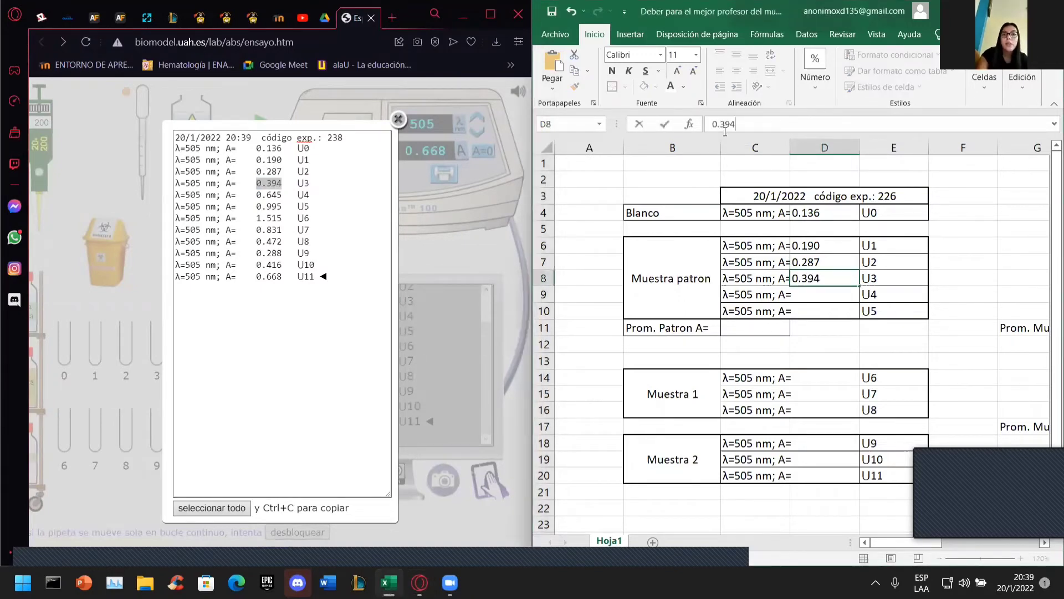
- Copy the U4 absorbance, 0.645, from the readings list into cell D9 of the Muestra patron table
{"action": "left_click_drag", "start_coordinate": [257, 195], "coordinate": [275, 197]}
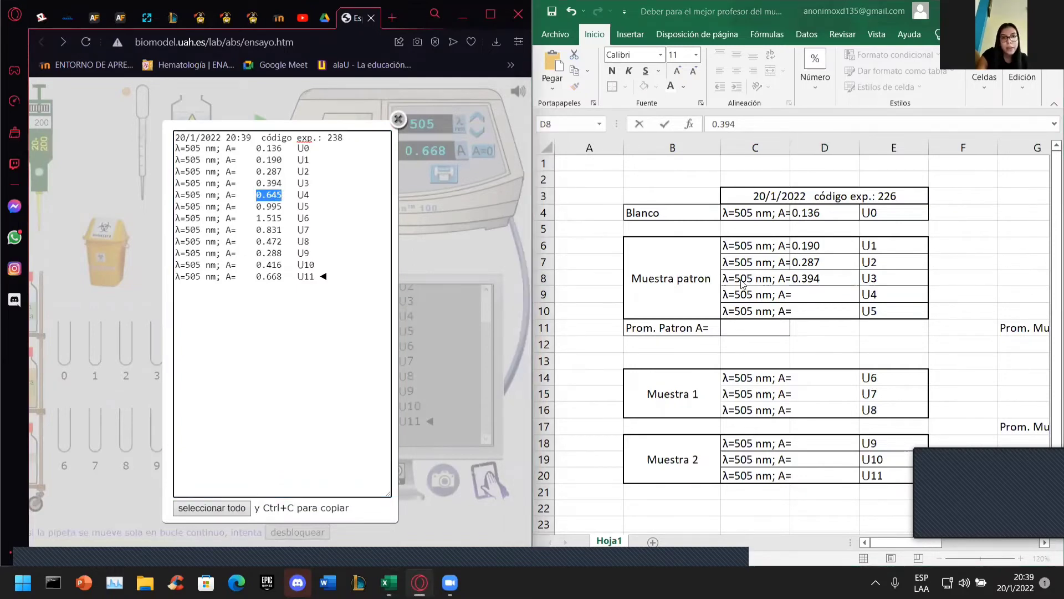
{"action": "left_click", "coordinate": [808, 298]}
{"action": "left_click", "coordinate": [721, 127]}
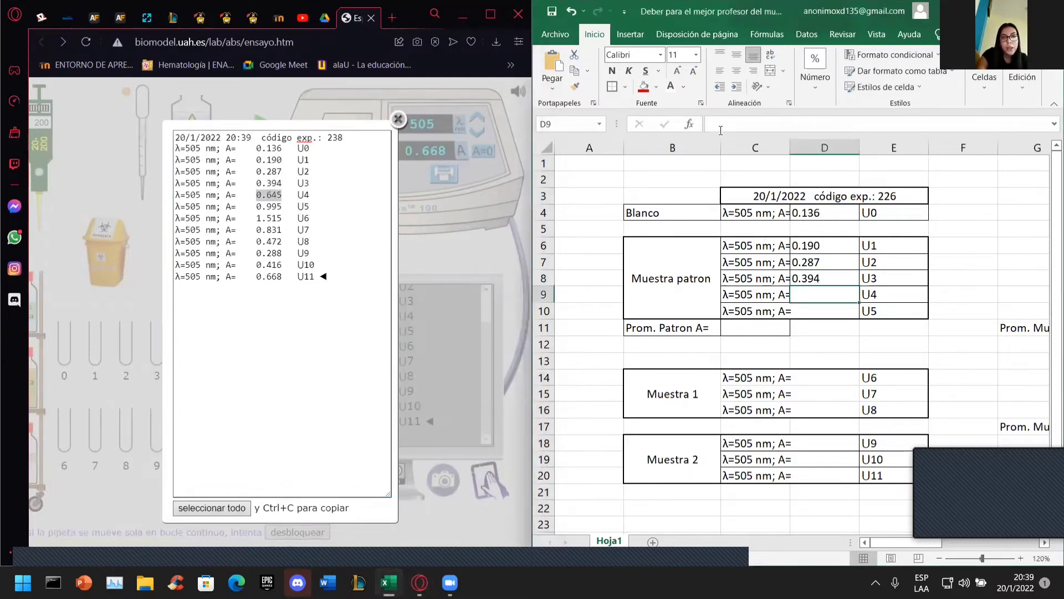
{"action": "type", "text": "0.645"}
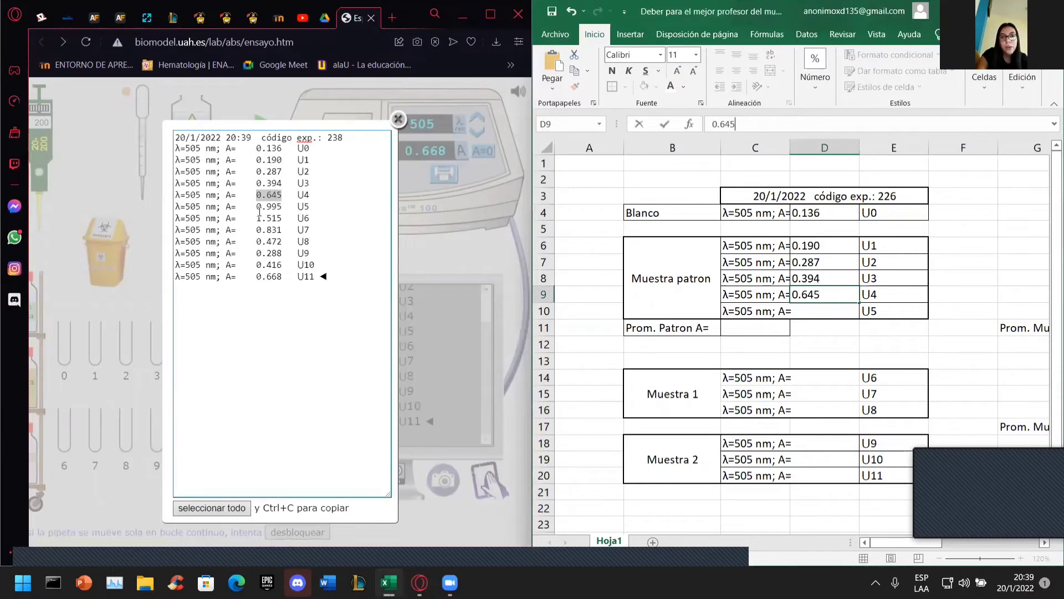
- Copy the U5 absorbance, 0.995, from the readings list into cell D10 of the Muestra patron table
{"action": "left_click_drag", "start_coordinate": [256, 206], "coordinate": [275, 206]}
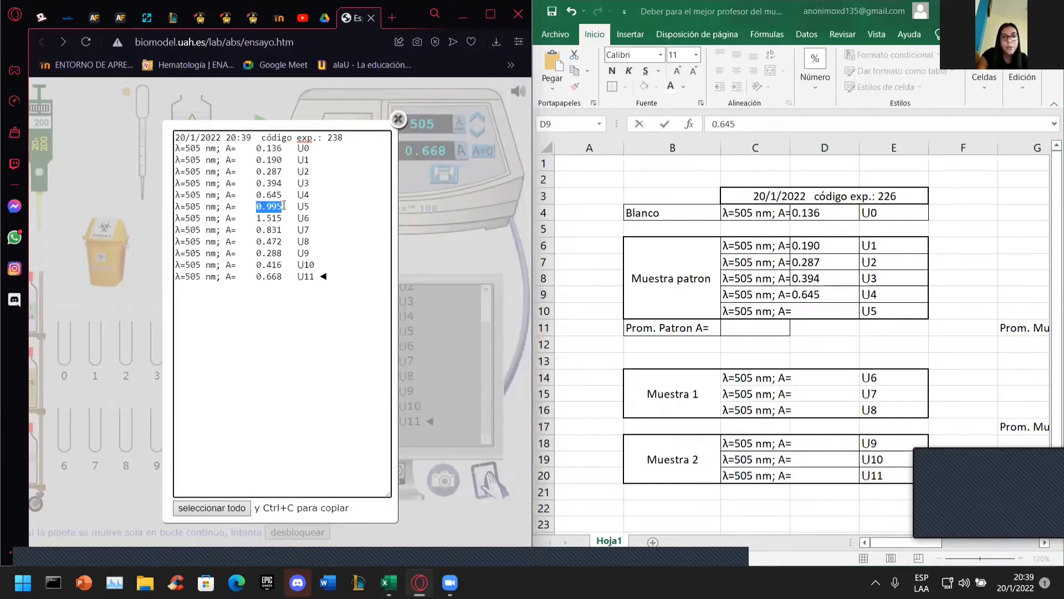
{"action": "left_click", "coordinate": [802, 312]}
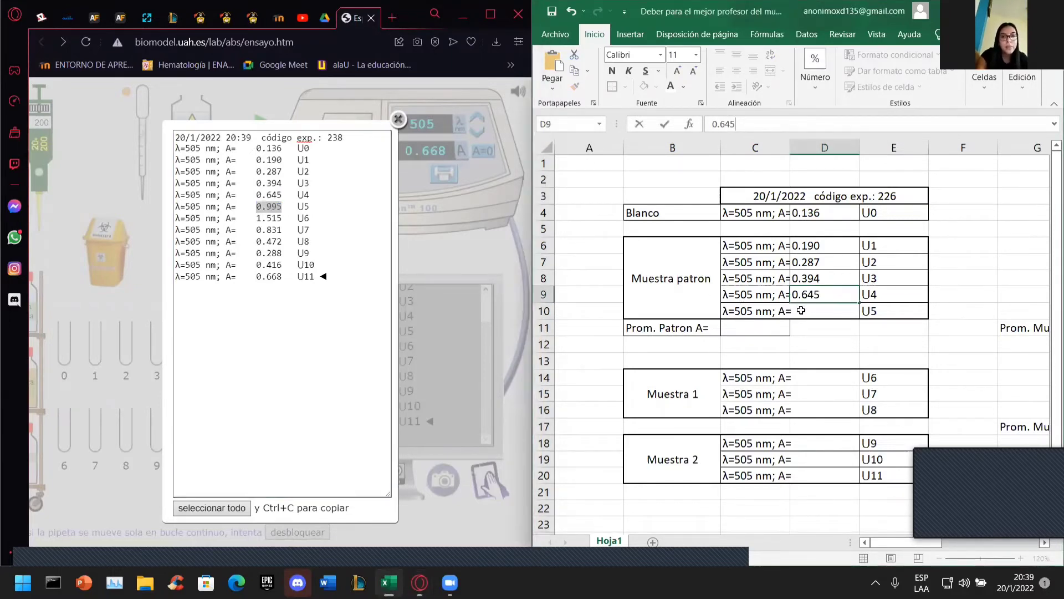
{"action": "left_click", "coordinate": [796, 315]}
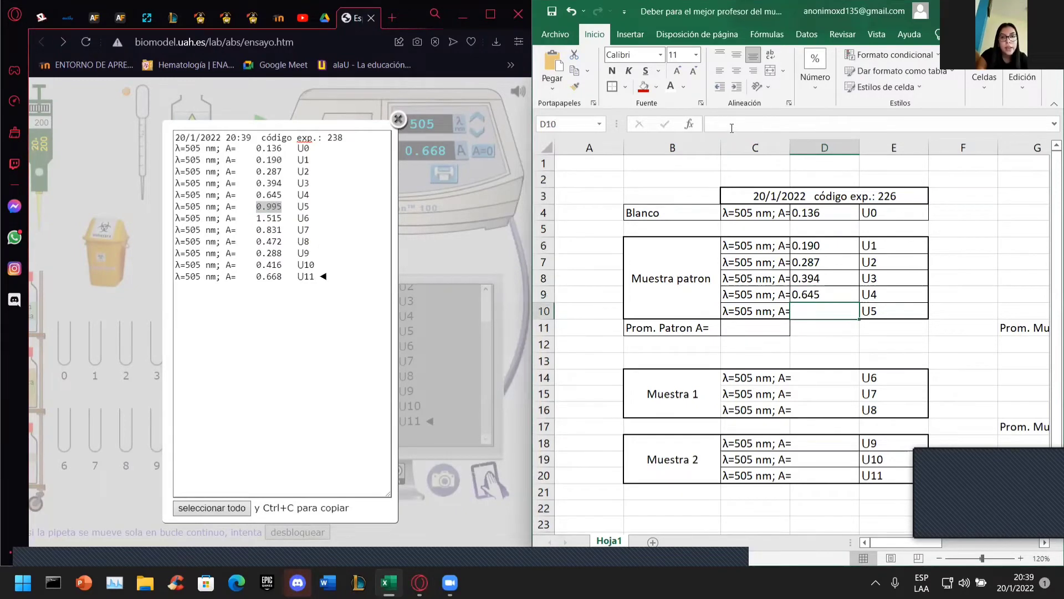
{"action": "left_click", "coordinate": [729, 126]}
{"action": "type", "text": "0.995"}
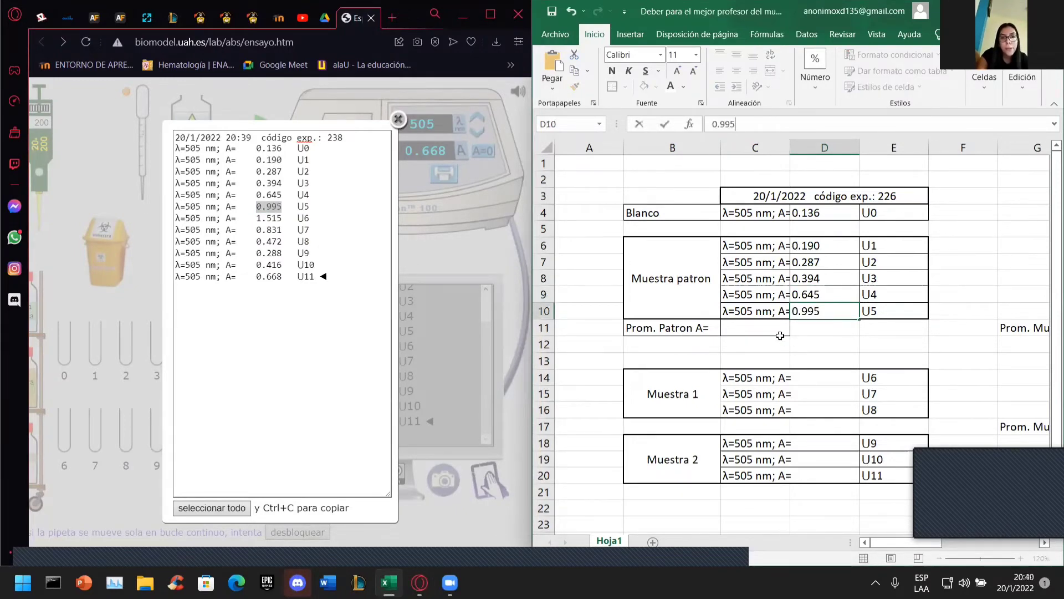
- Copy the U6 absorbance, 1.515, from the readings list into cell D14 of the Muestra 1 table
{"action": "scroll", "coordinate": [774, 327], "scroll_direction": "down", "scroll_amount": 1}
{"action": "left_click", "coordinate": [748, 280]}
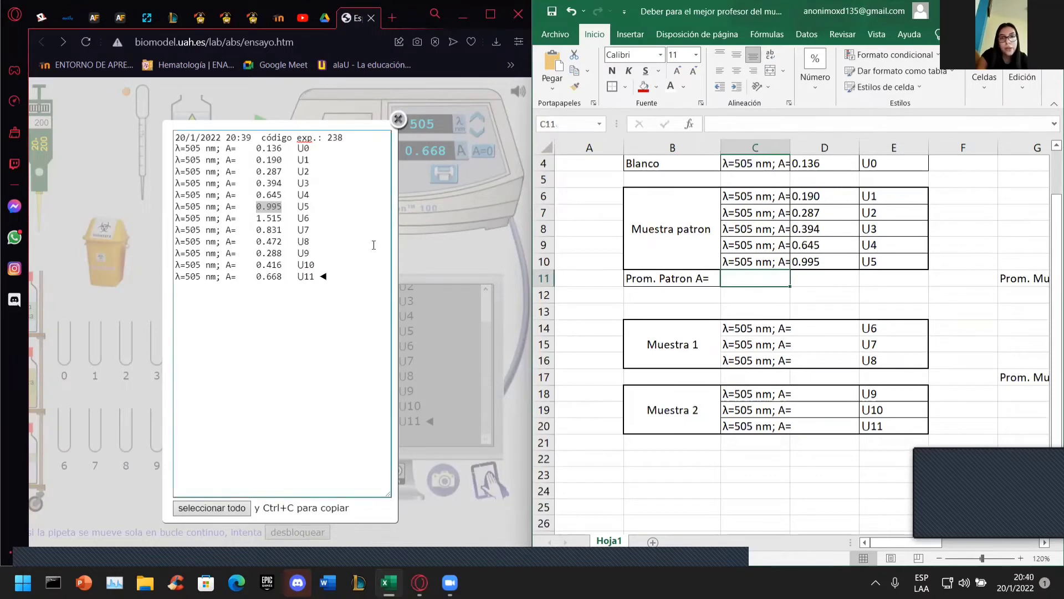
{"action": "left_click_drag", "start_coordinate": [257, 219], "coordinate": [285, 220]}
{"action": "key", "text": "ctrl+c"}
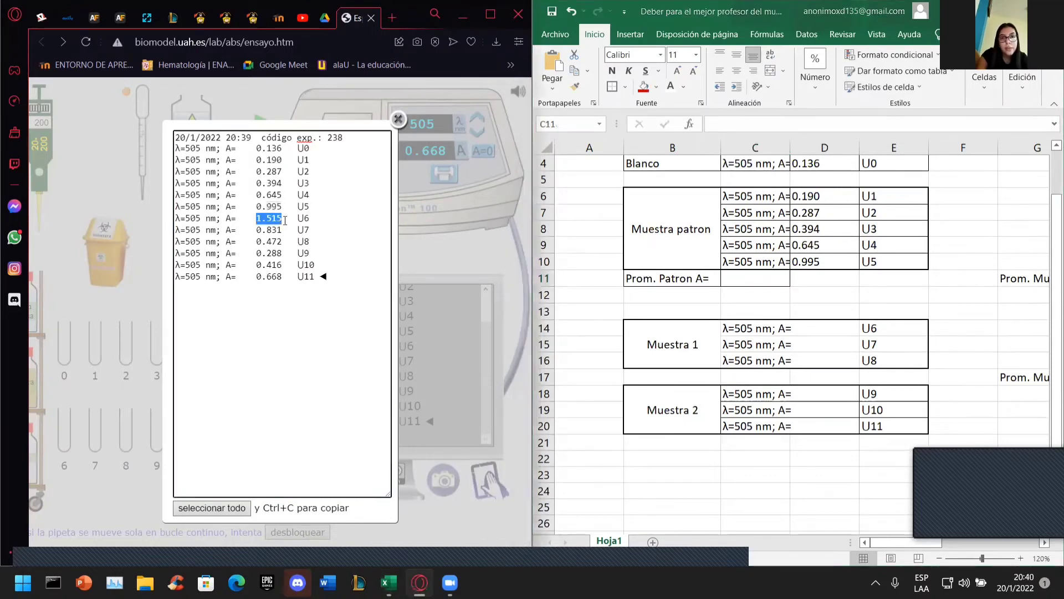
{"action": "left_click", "coordinate": [807, 334]}
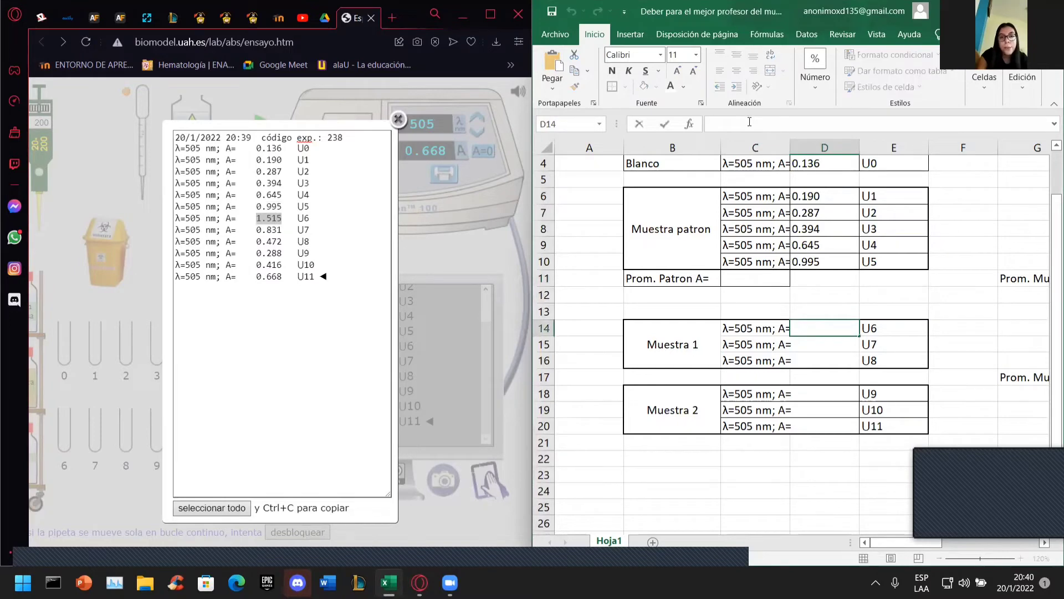
{"action": "key", "text": "ctrl+v"}
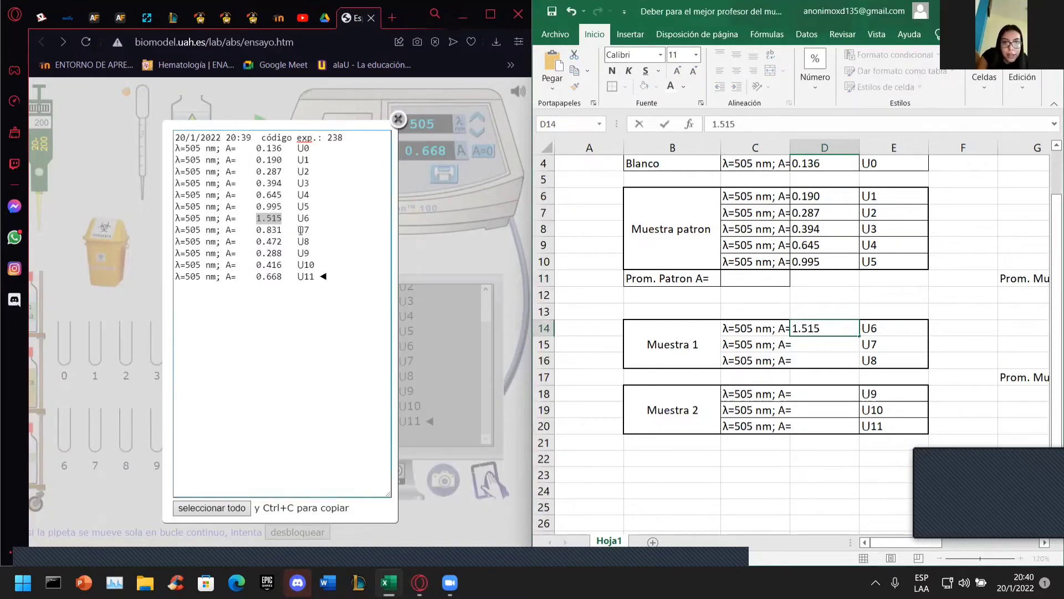
- Copy the U7 absorbance, 0.831, from the readings list into cell D15 of the Muestra 1 table
{"action": "left_click_drag", "start_coordinate": [279, 229], "coordinate": [256, 229]}
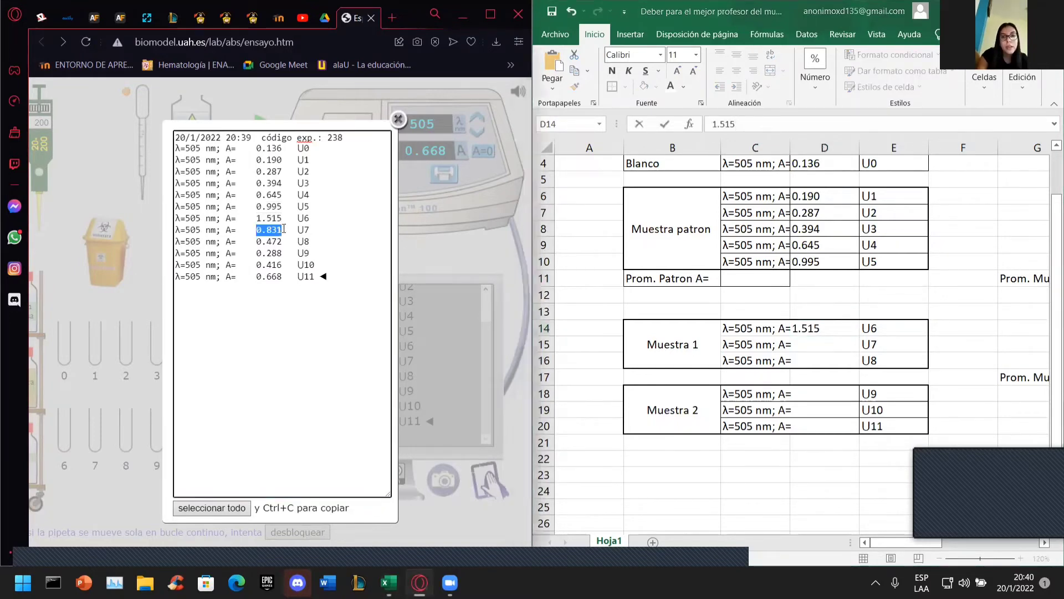
{"action": "left_click", "coordinate": [750, 122]}
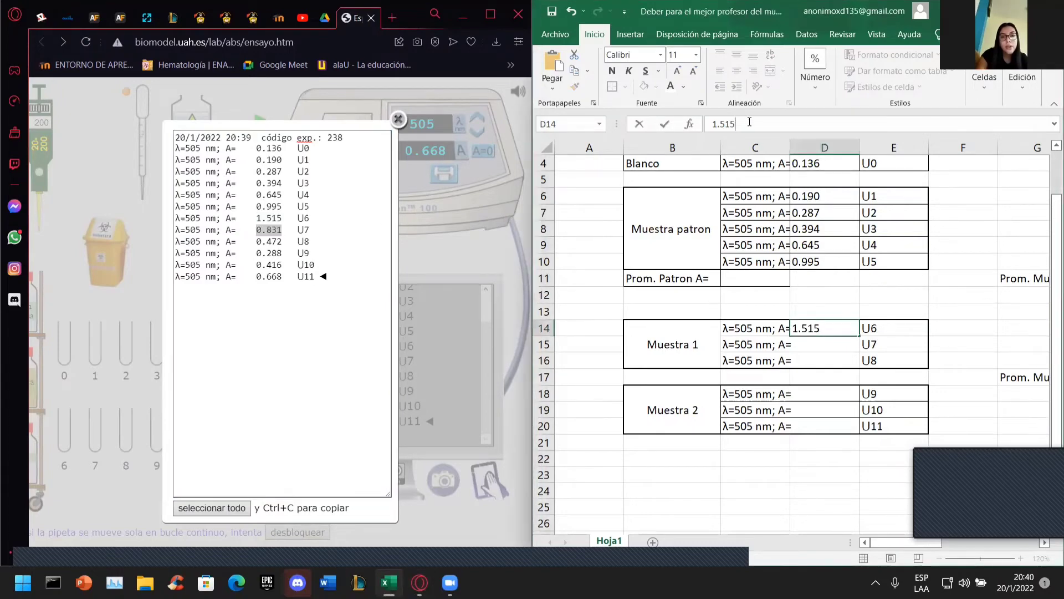
{"action": "left_click", "coordinate": [804, 342]}
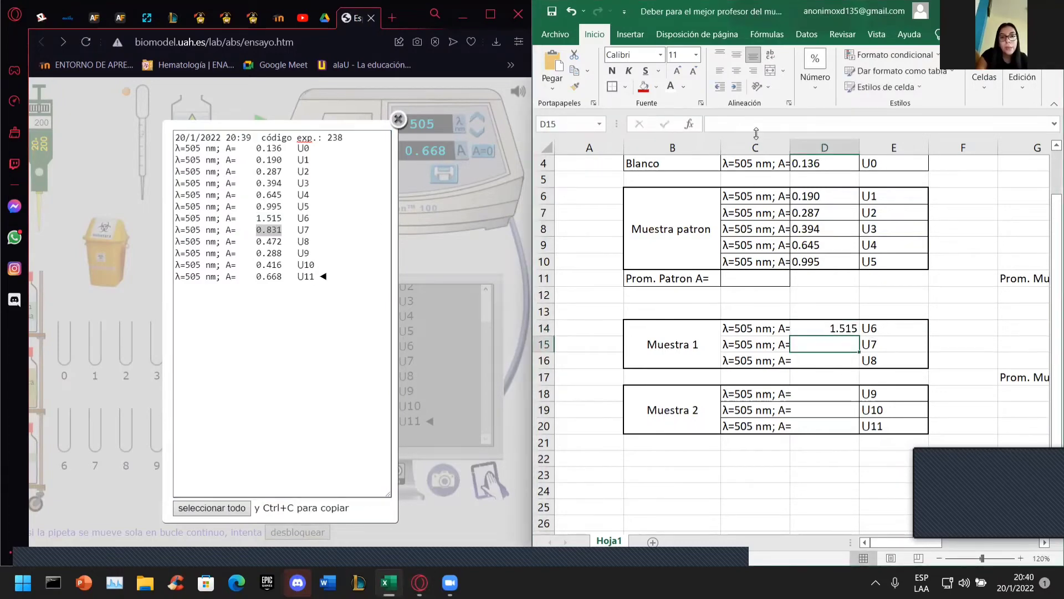
{"action": "left_click", "coordinate": [734, 124]}
{"action": "type", "text": "0.831"}
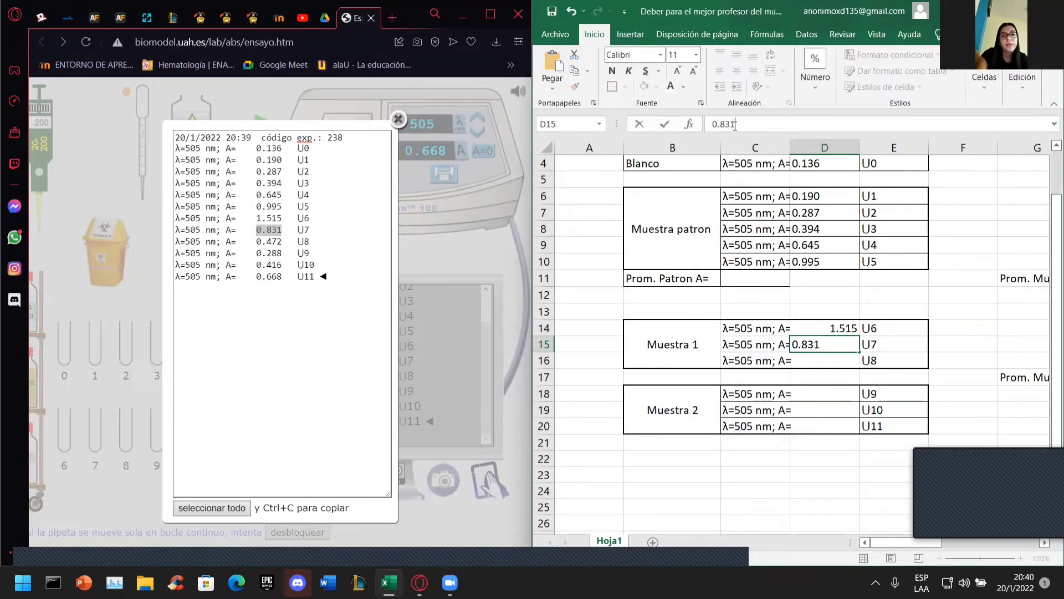
{"action": "key", "text": "Return"}
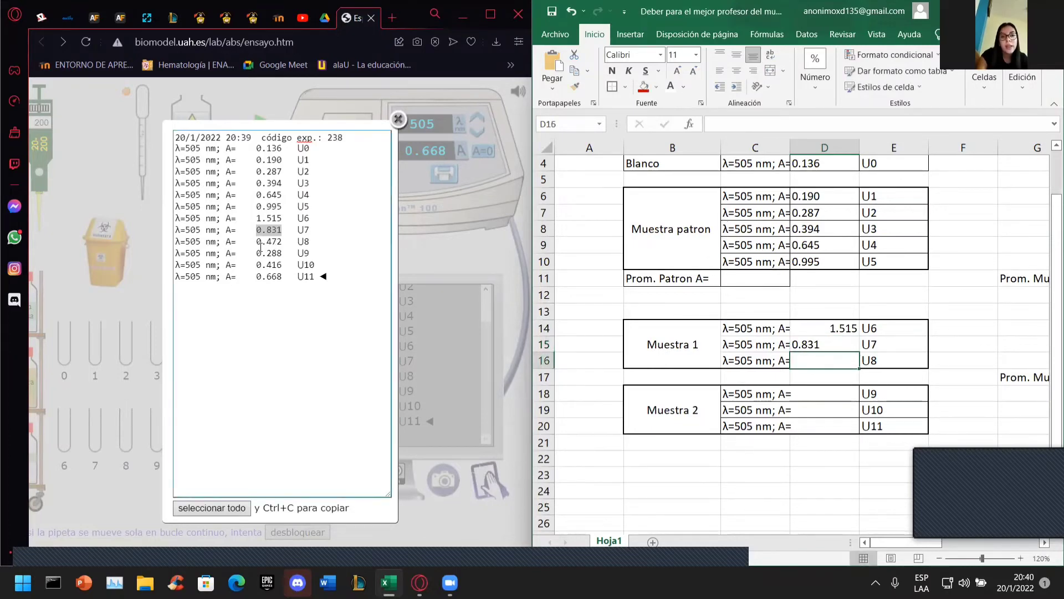
- Copy the U8 absorbance, 0.472, from the readings list into cell D16 of the Muestra 1 table
{"action": "left_click_drag", "start_coordinate": [256, 241], "coordinate": [279, 241]}
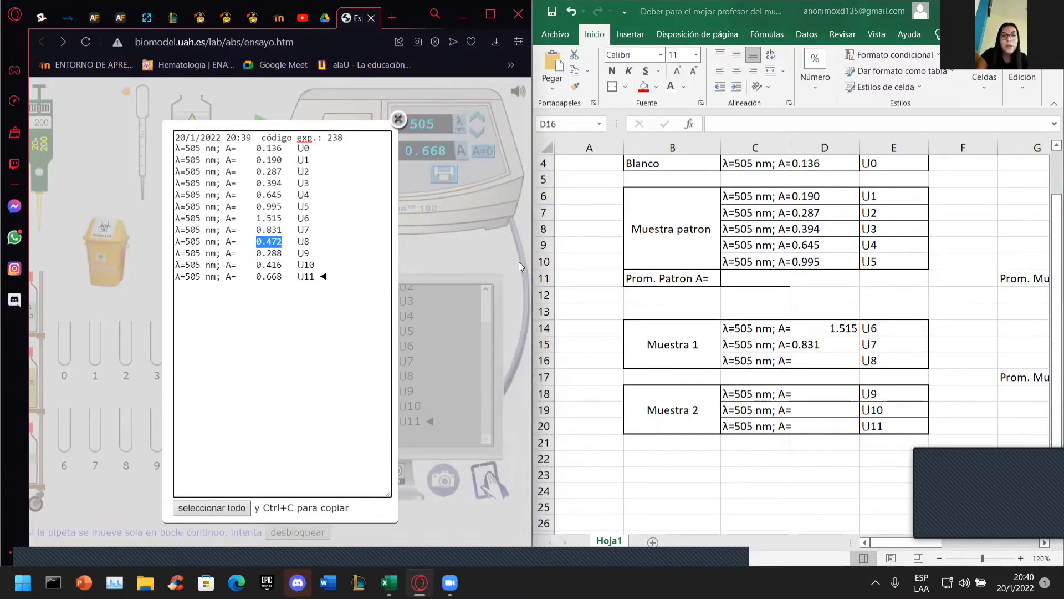
{"action": "left_click", "coordinate": [824, 360]}
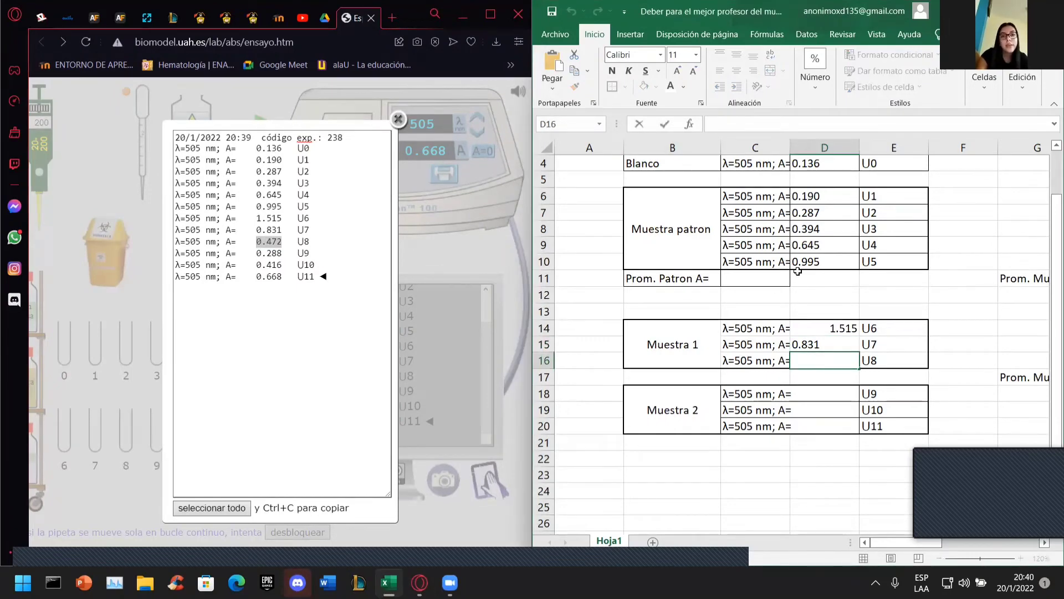
{"action": "type", "text": "0.472"}
{"action": "left_click", "coordinate": [810, 394]}
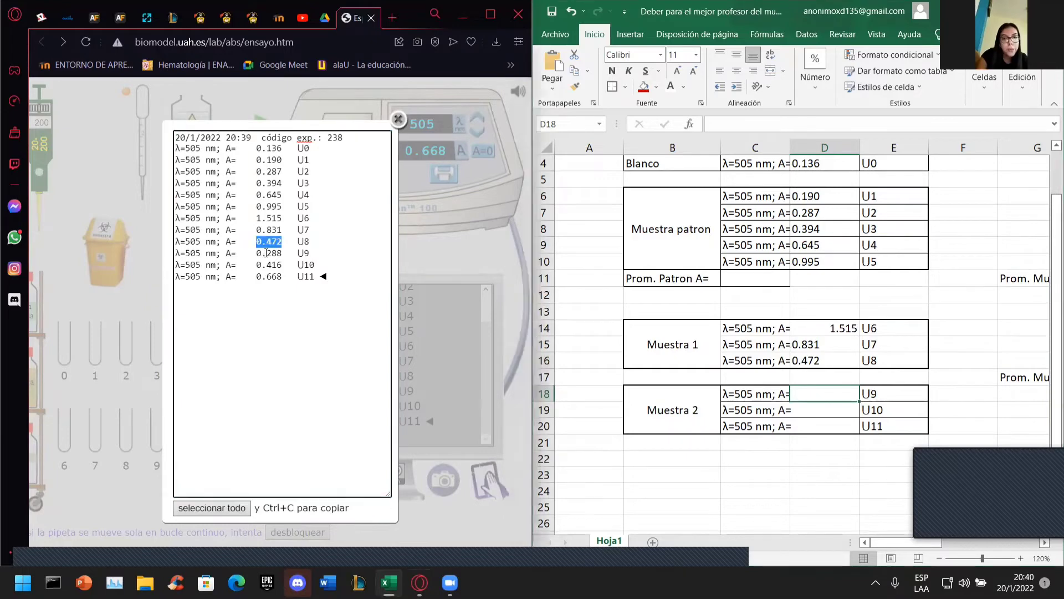
- Copy the U9 absorbance, 0.288, from the readings list into cell D18 of the Muestra 2 table
{"action": "left_click_drag", "start_coordinate": [257, 253], "coordinate": [281, 252]}
{"action": "key", "text": "ctrl+c"}
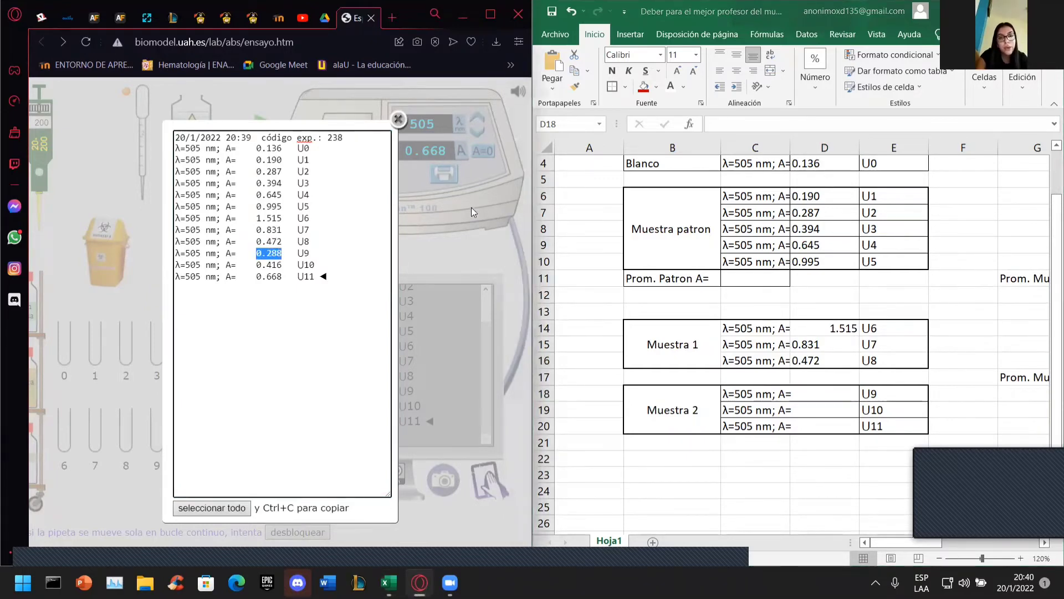
{"action": "left_click", "coordinate": [798, 391]}
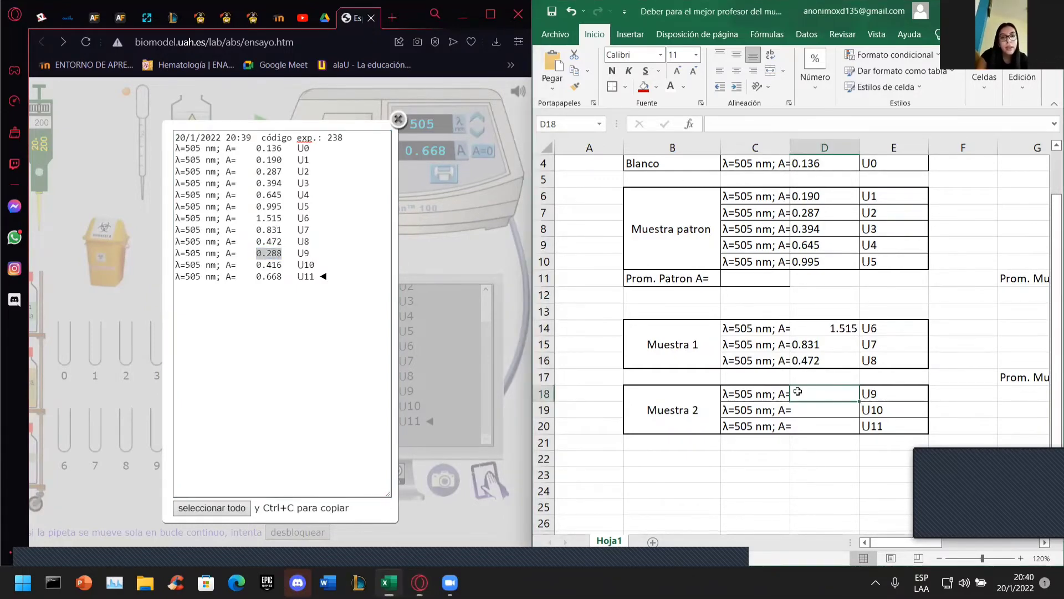
{"action": "key", "text": "ctrl+v"}
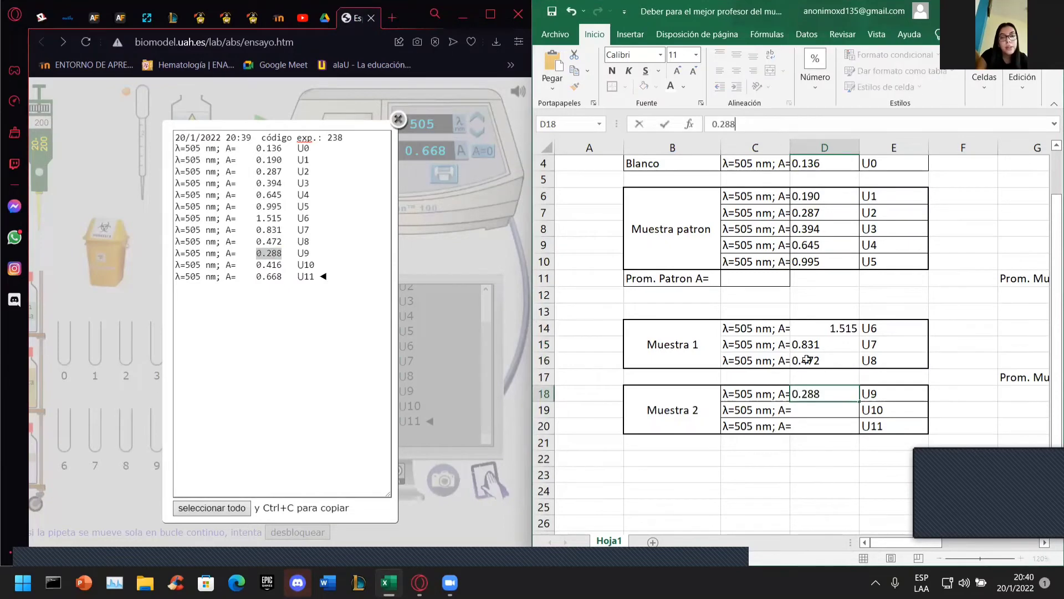
{"action": "left_click", "coordinate": [809, 409]}
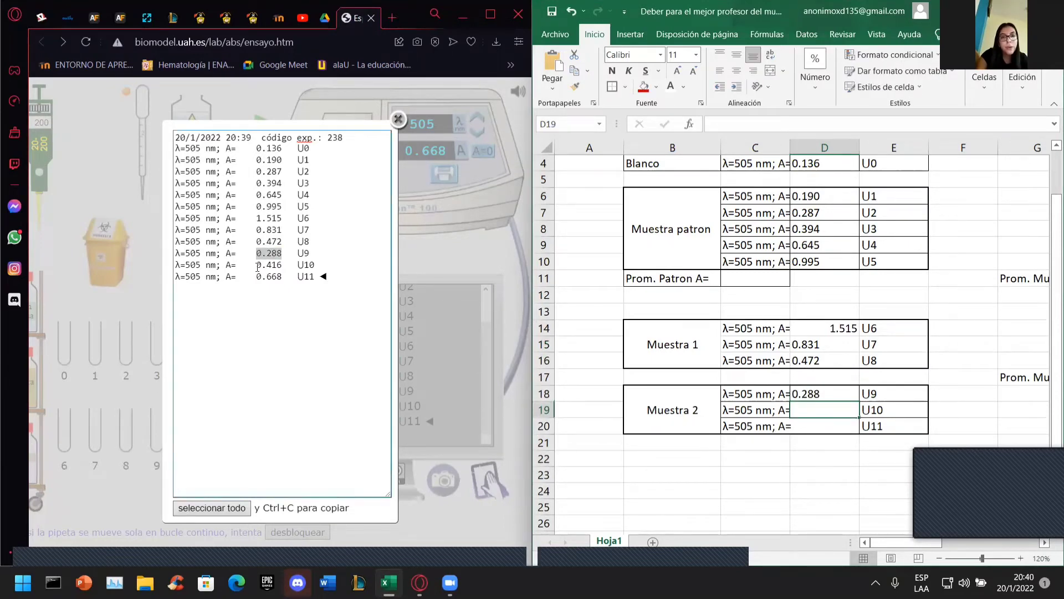
- Copy the U10 absorbance, 0.416, from the readings list into cell D19 of the Muestra 2 table
{"action": "left_click_drag", "start_coordinate": [256, 265], "coordinate": [282, 266]}
{"action": "key", "text": "ctrl+c"}
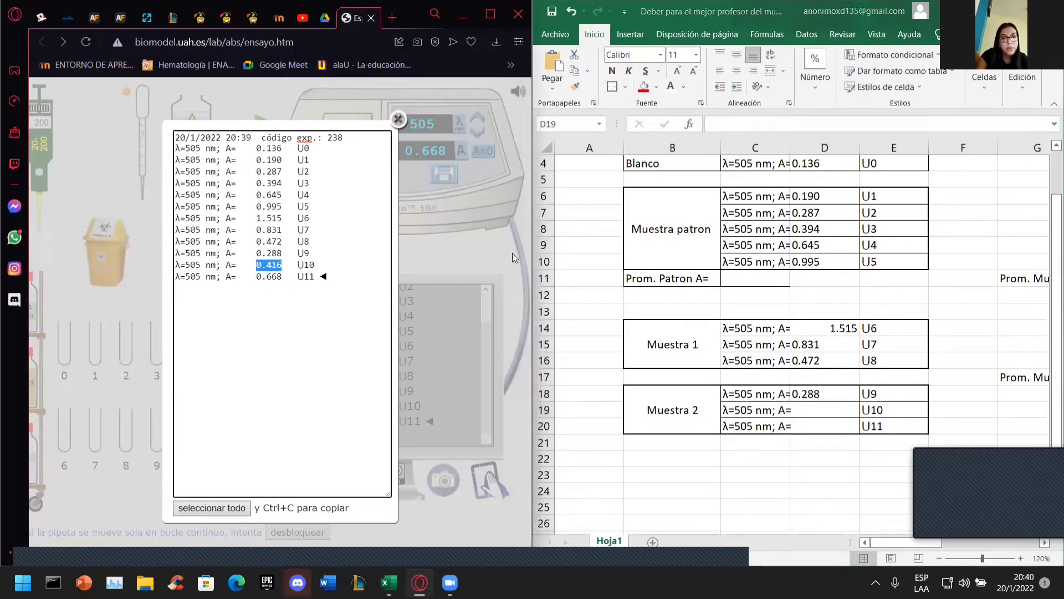
{"action": "double_click", "coordinate": [801, 411]}
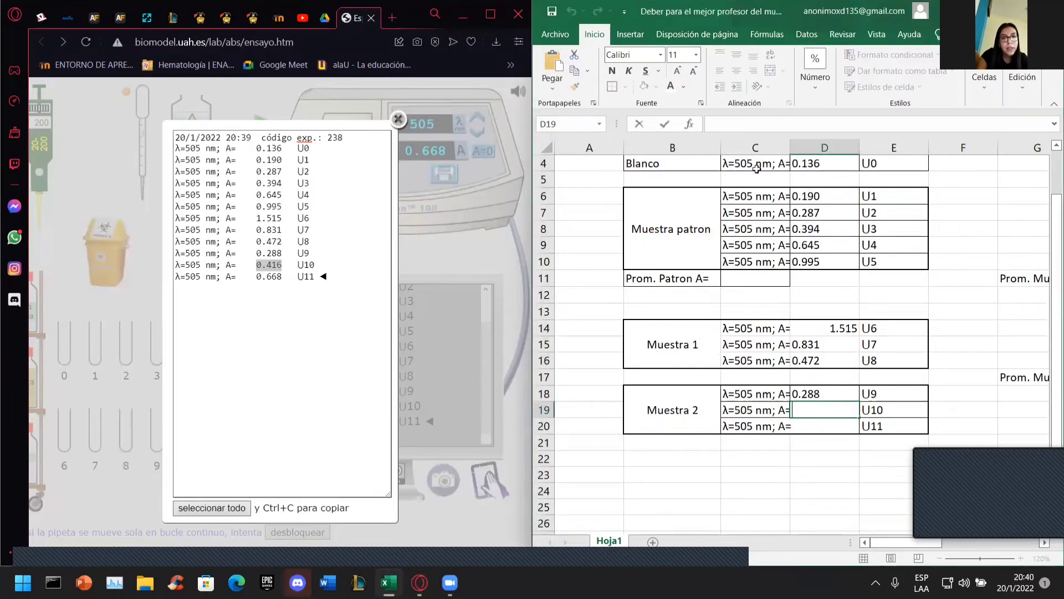
{"action": "key", "text": "ctrl+v"}
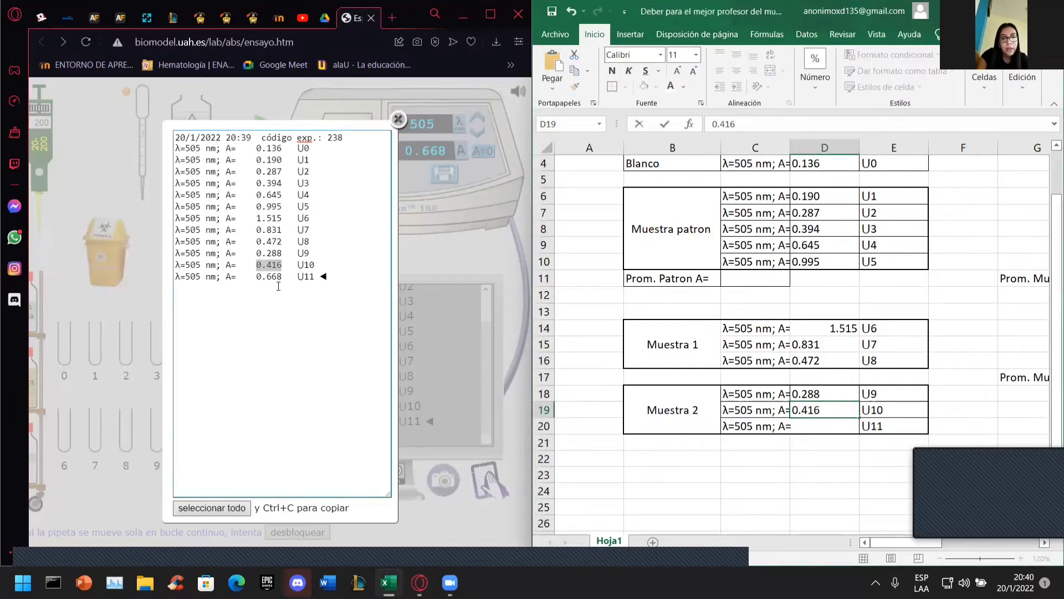
- Copy the U11 absorbance, 0.668, from the readings list into cell D20 of the Muestra 2 table
{"action": "left_click_drag", "start_coordinate": [256, 278], "coordinate": [285, 279]}
{"action": "key", "text": "ctrl+c"}
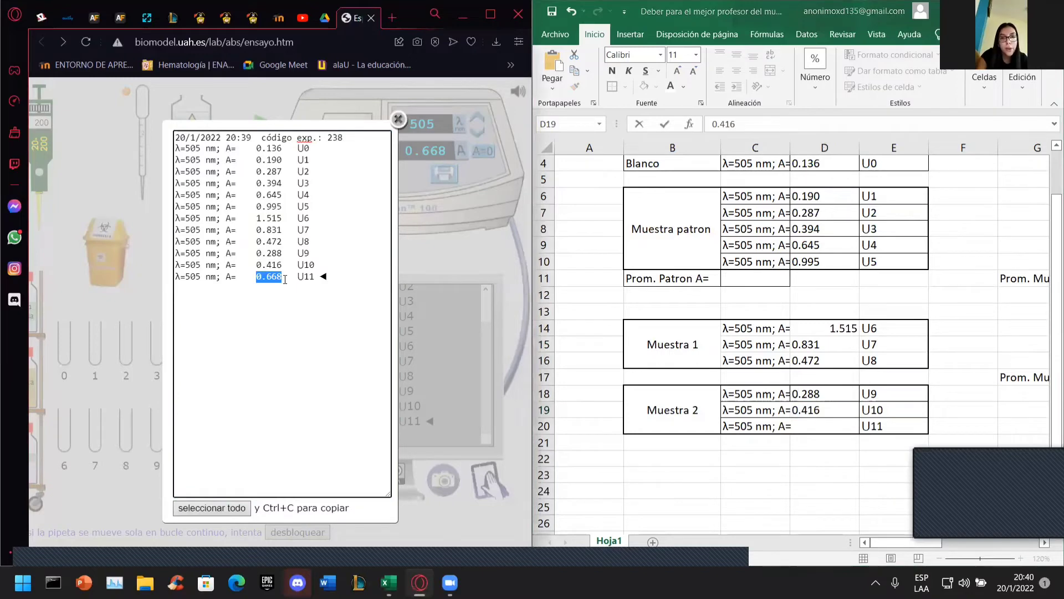
{"action": "left_click", "coordinate": [813, 437]}
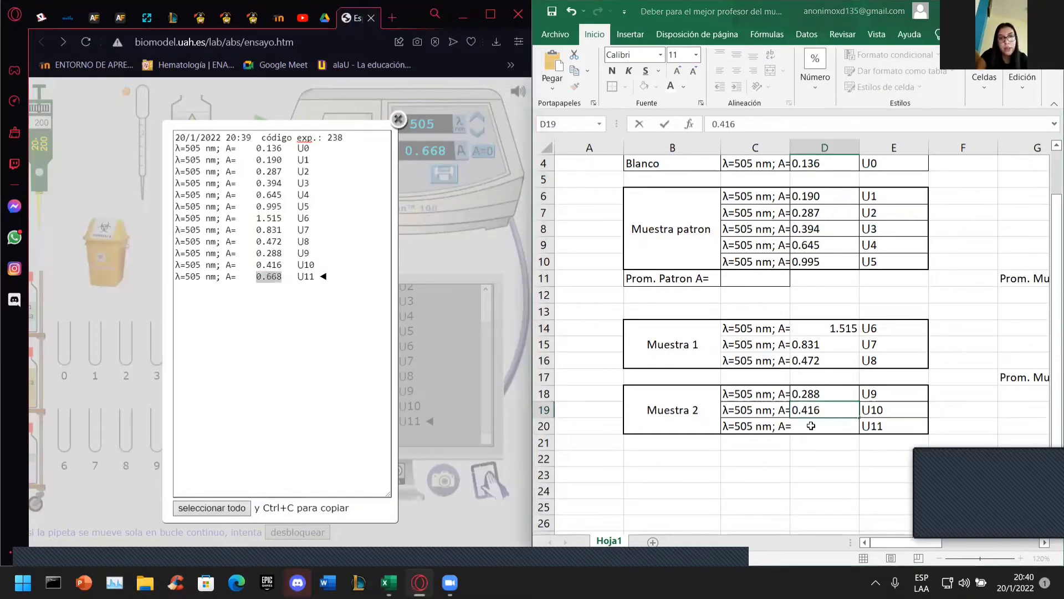
{"action": "left_click", "coordinate": [815, 430]}
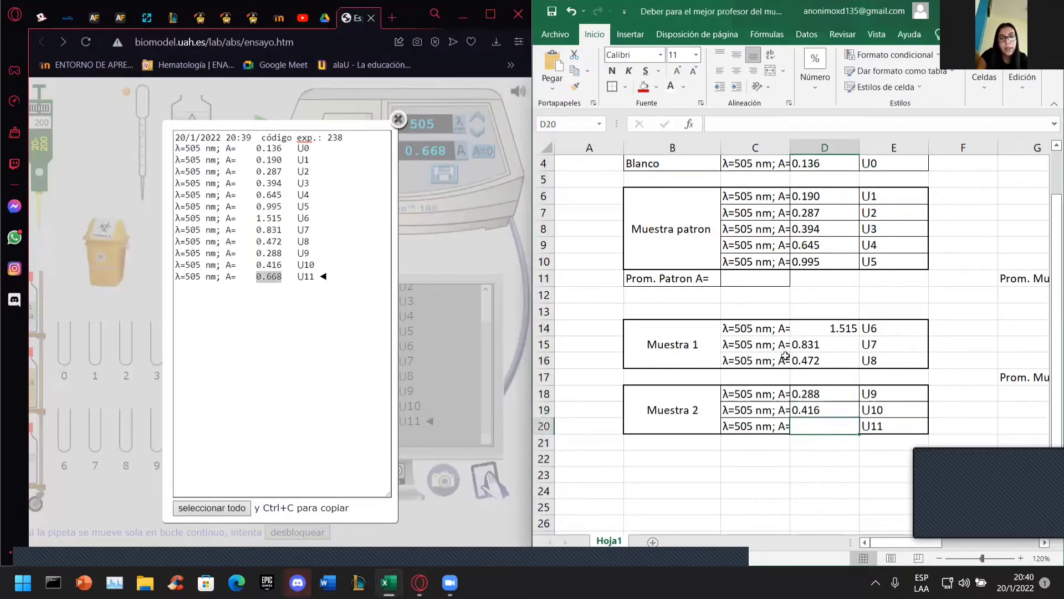
{"action": "left_click", "coordinate": [721, 130]}
{"action": "key", "text": "ctrl+v"}
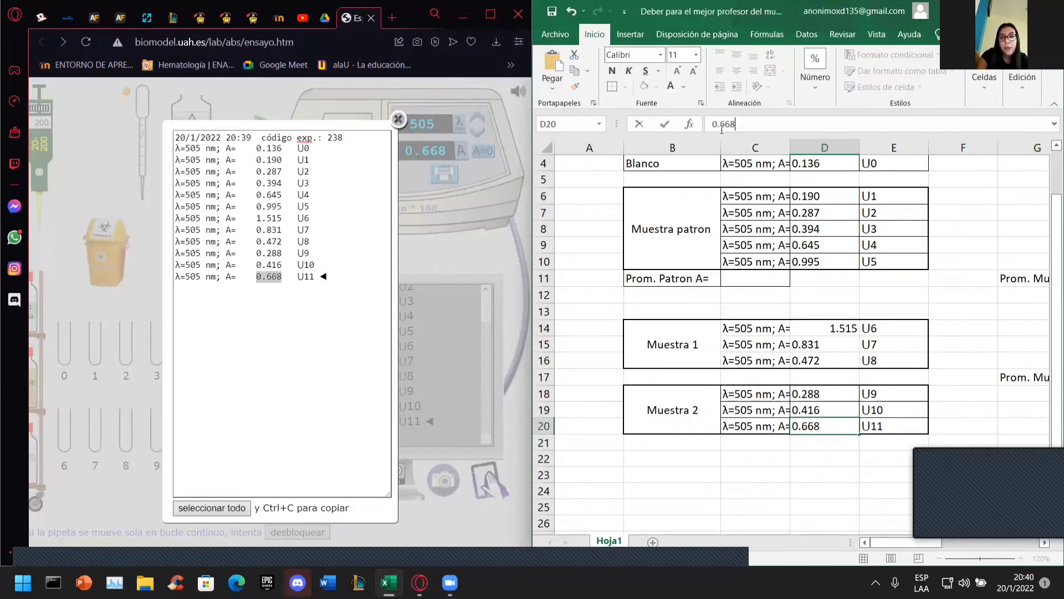
- Enter the average standard absorbance, 0,502, in cell C11 beside Prom. Patron A=
{"action": "left_click", "coordinate": [740, 274]}
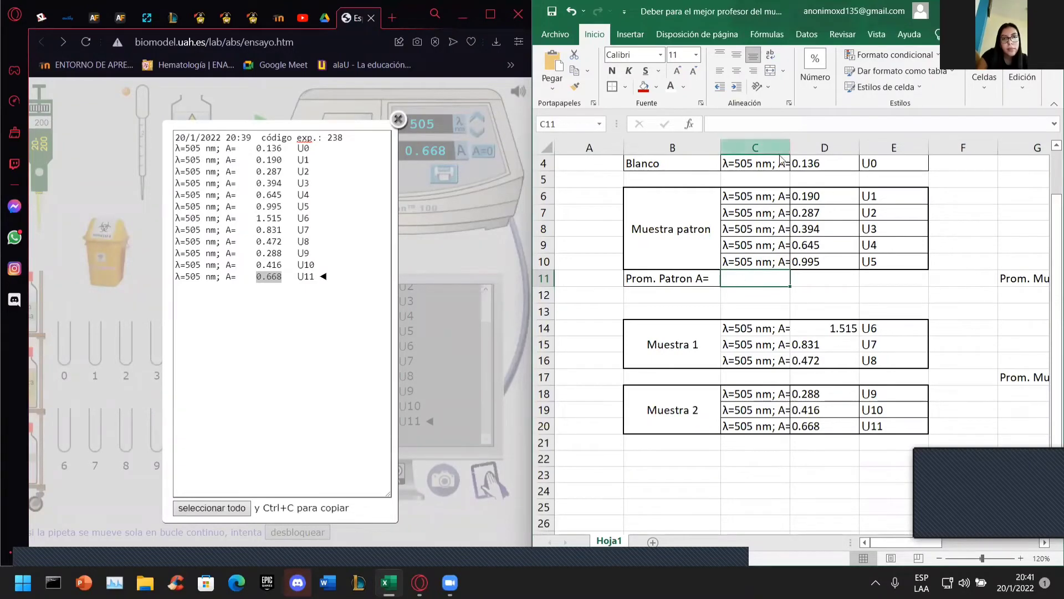
{"action": "left_click", "coordinate": [742, 125]}
{"action": "type", "text": "0,502"}
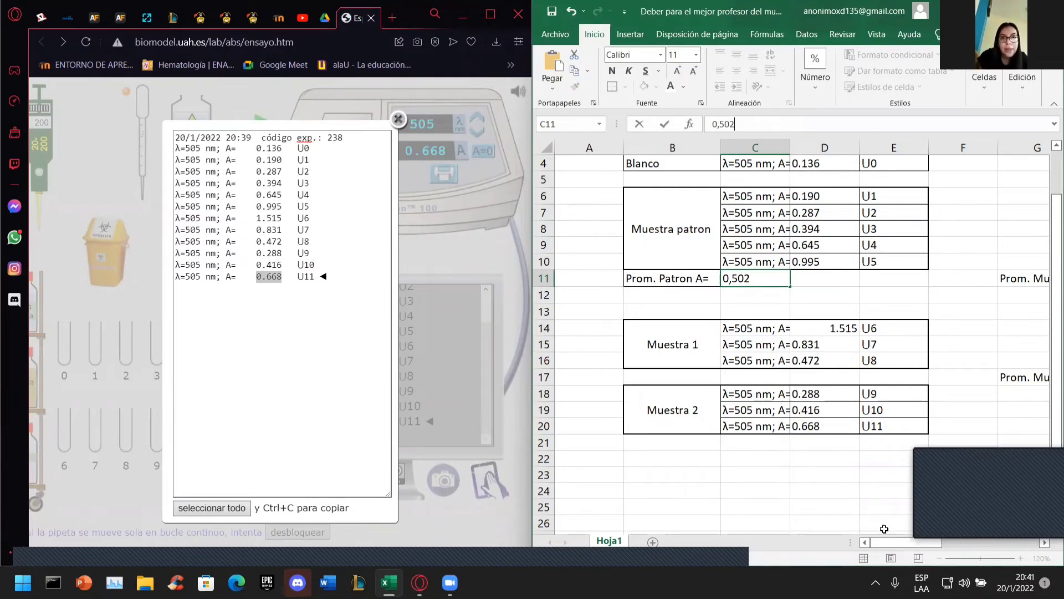
{"action": "left_click", "coordinate": [856, 523]}
- Set the sheet zoom to 110% and maximize the workbook window around the Factor and Muestra result tables
{"action": "left_click_drag", "start_coordinate": [892, 543], "coordinate": [925, 544]}
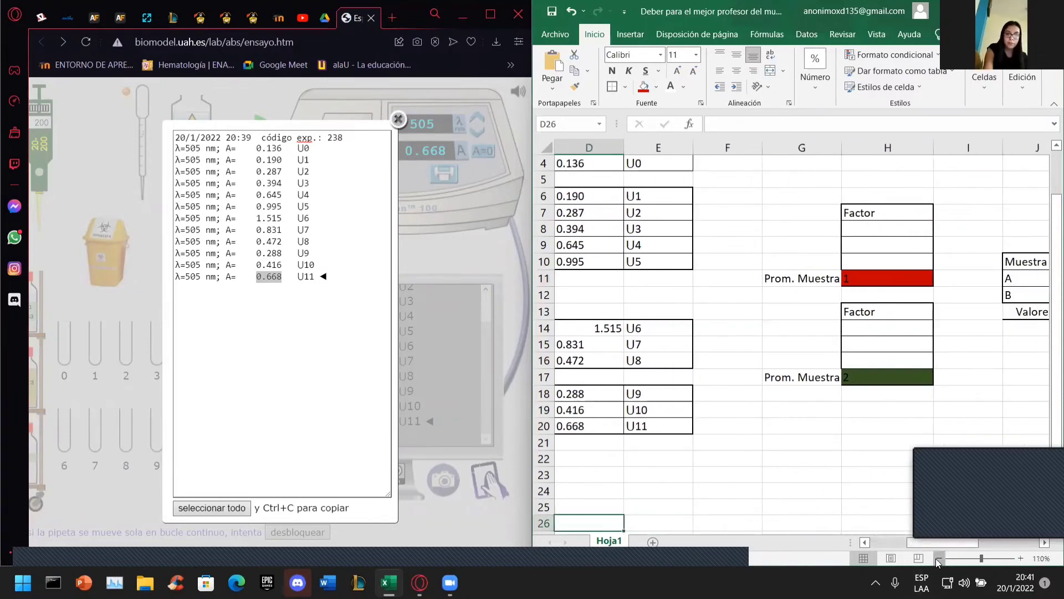
{"action": "left_click", "coordinate": [938, 558]}
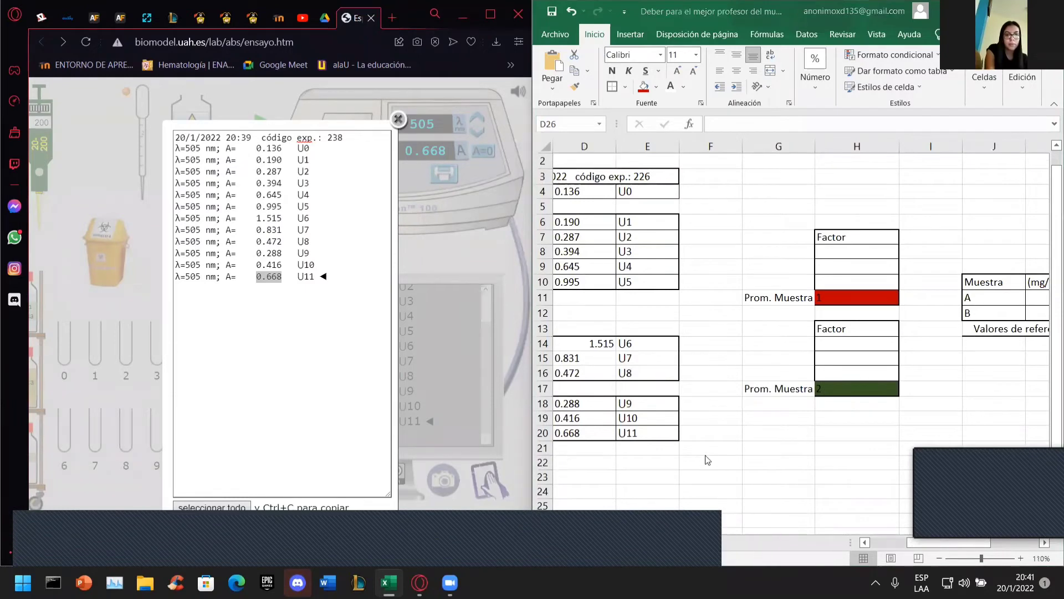
{"action": "left_click", "coordinate": [1017, 10]}
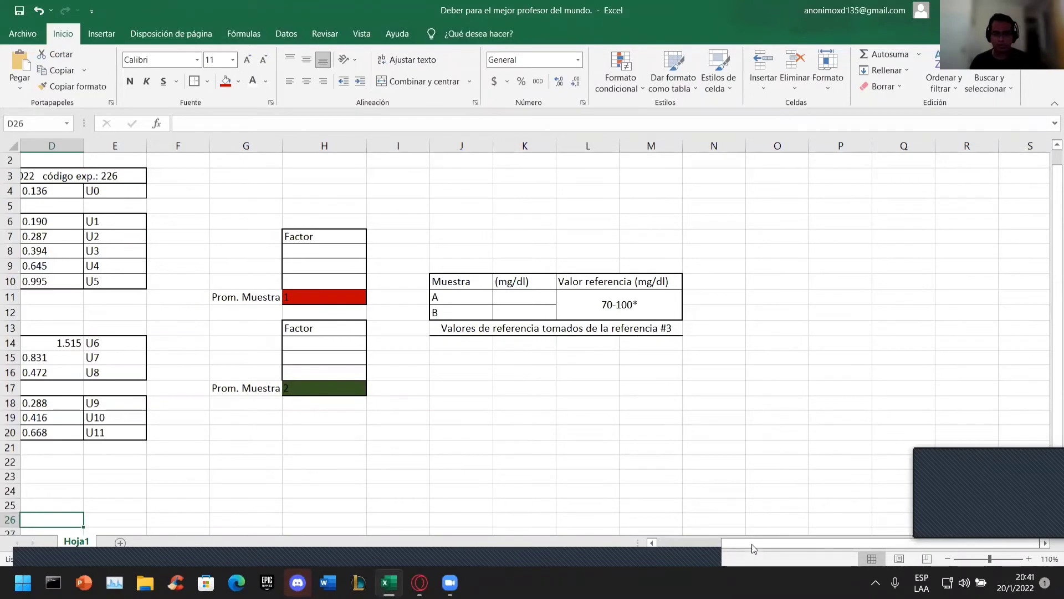
- Calculate the U6 factor of Muestra 1 in cell H8 with the formula =(1,515*100)/0,502
{"action": "left_click_drag", "start_coordinate": [743, 543], "coordinate": [702, 544]}
{"action": "scroll", "coordinate": [546, 350], "scroll_direction": "right", "scroll_amount": 1}
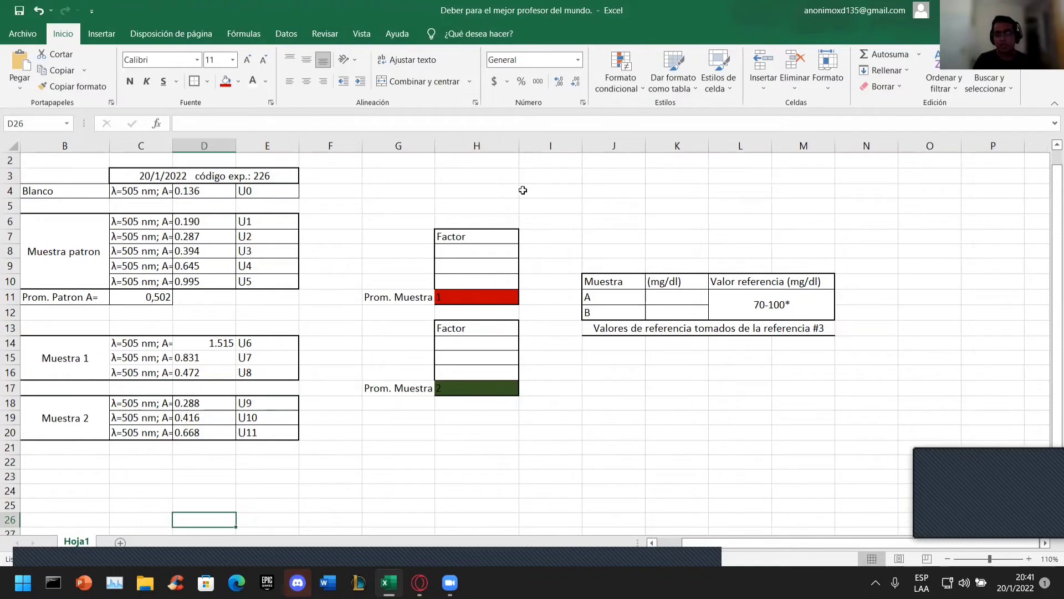
{"action": "left_click", "coordinate": [138, 297]}
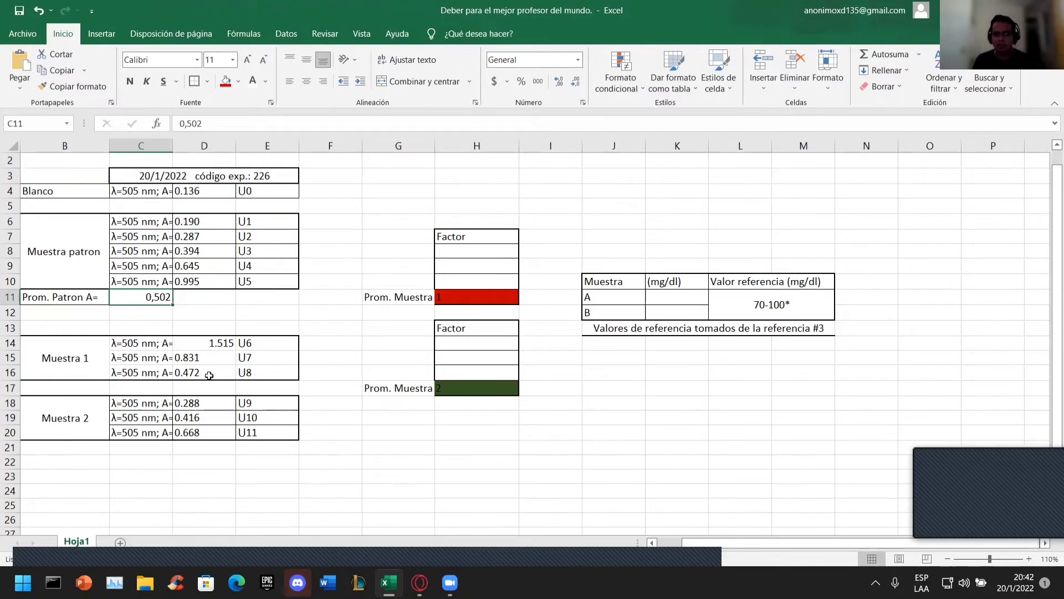
{"action": "left_click", "coordinate": [198, 344]}
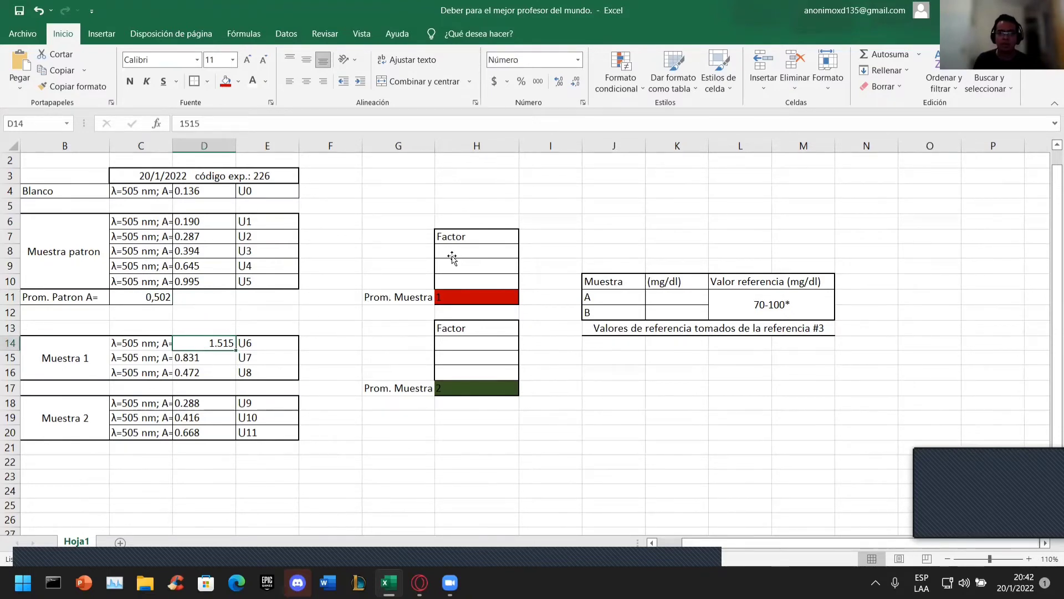
{"action": "left_click", "coordinate": [453, 256]}
{"action": "left_click", "coordinate": [191, 120]}
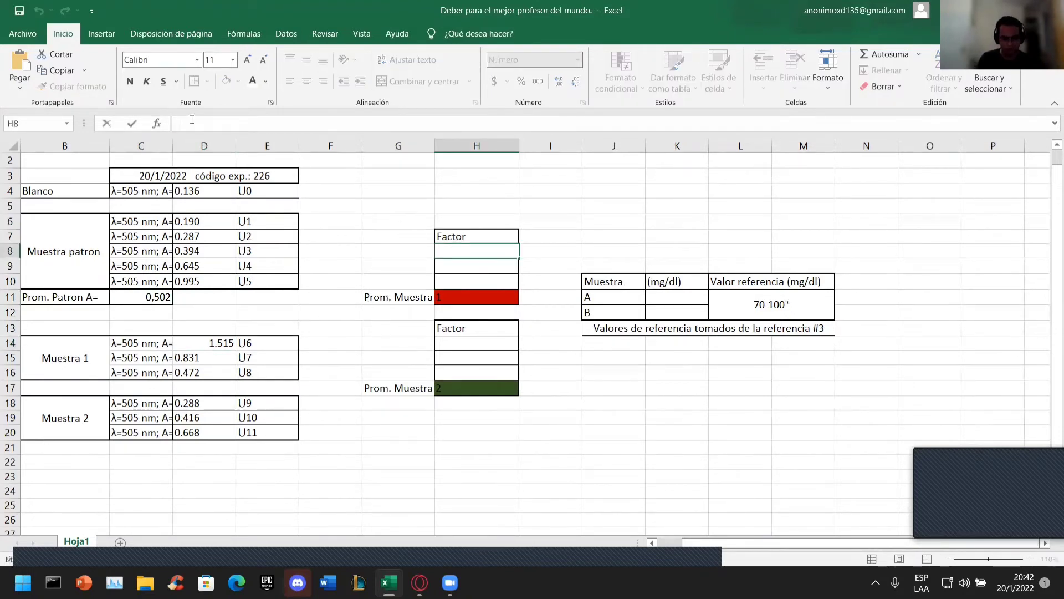
{"action": "type", "text": "=("}
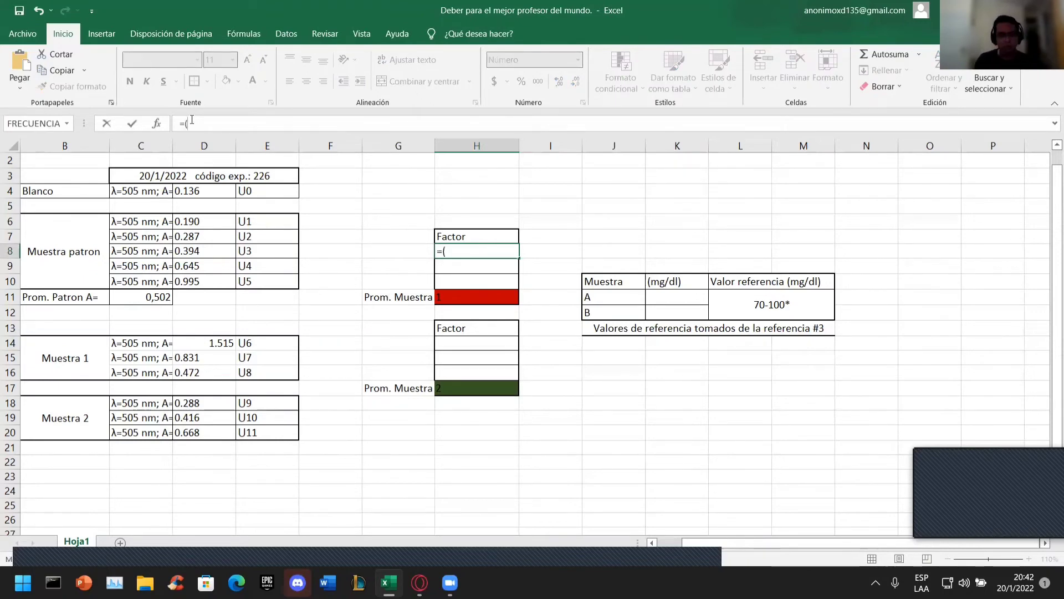
{"action": "type", "text": "1,515"}
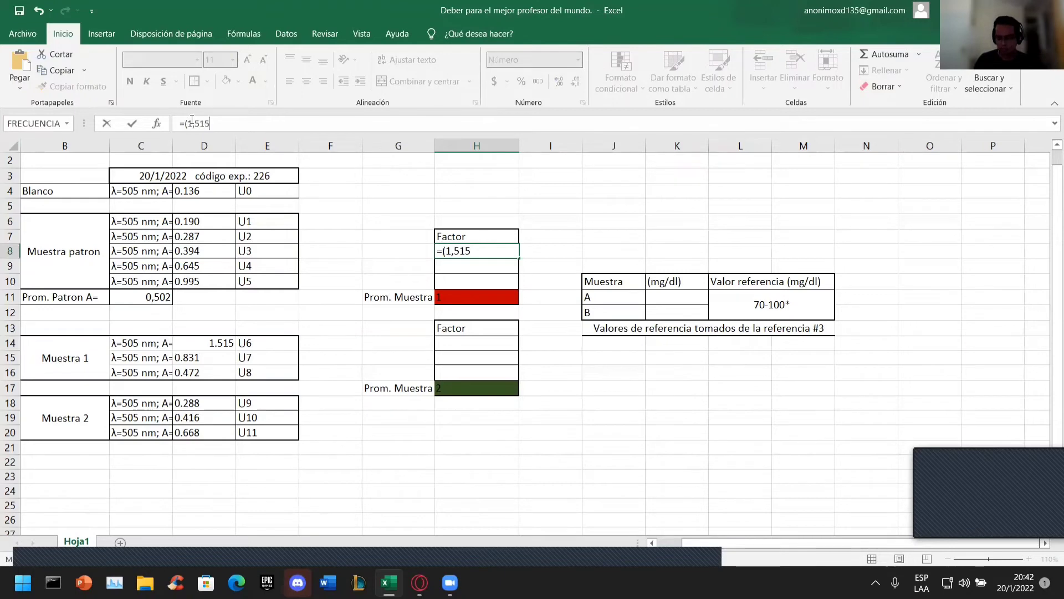
{"action": "type", "text": "*100"}
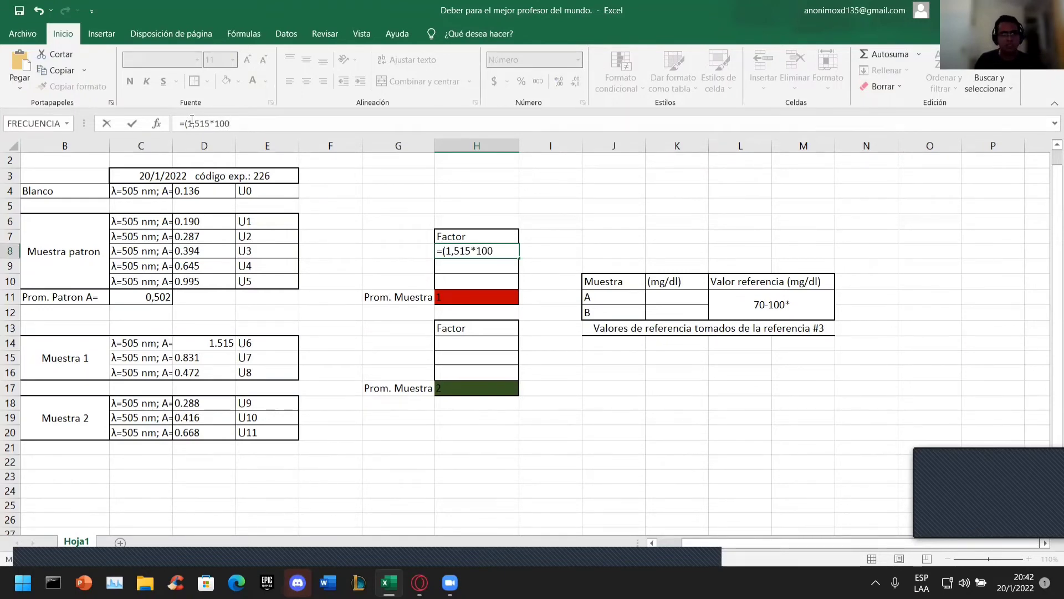
{"action": "type", "text": ")/"}
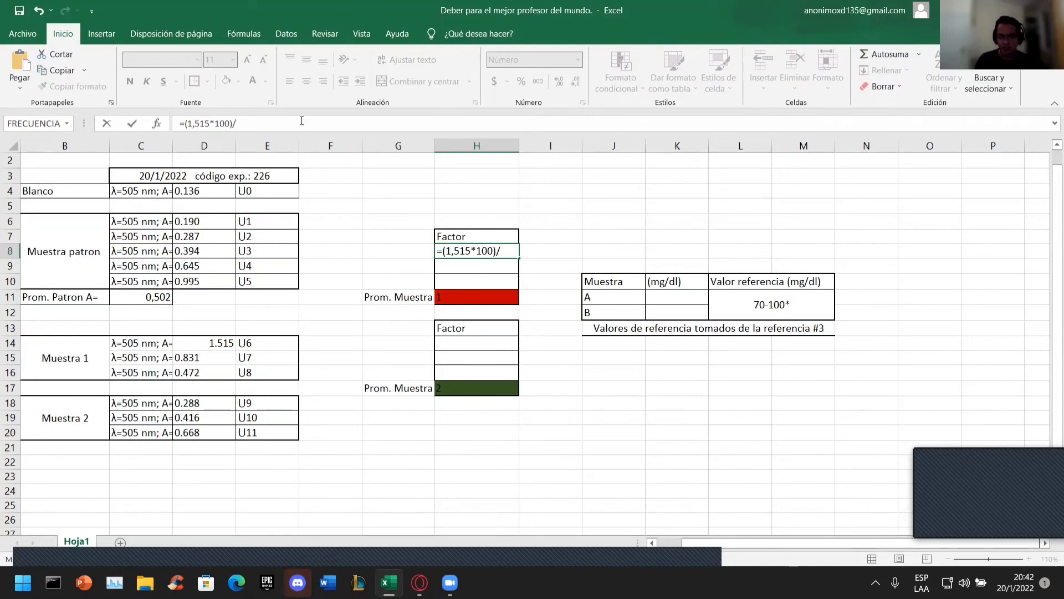
{"action": "type", "text": "0,502"}
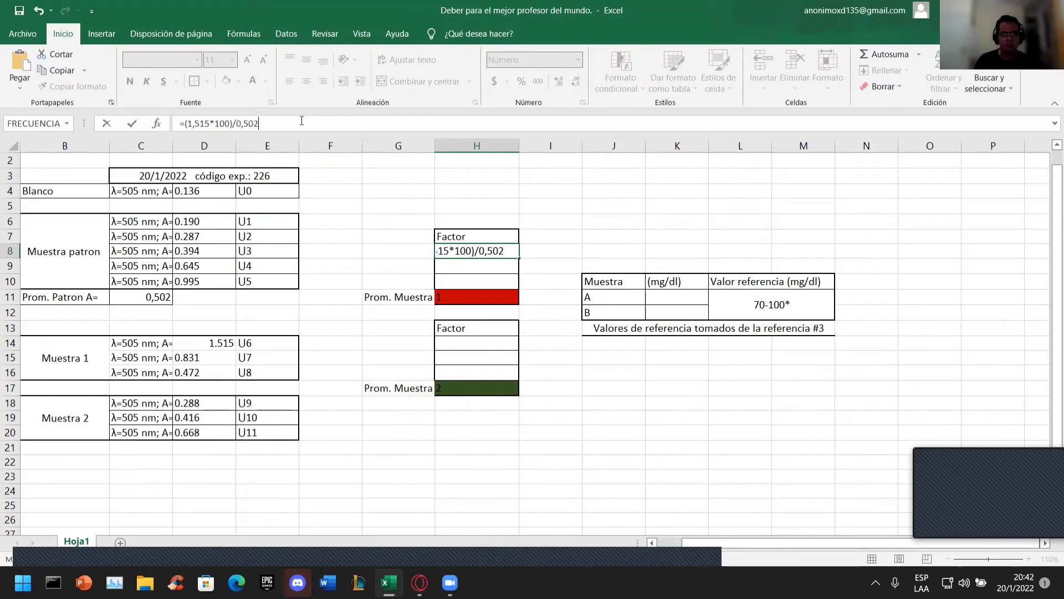
{"action": "key", "text": "Return"}
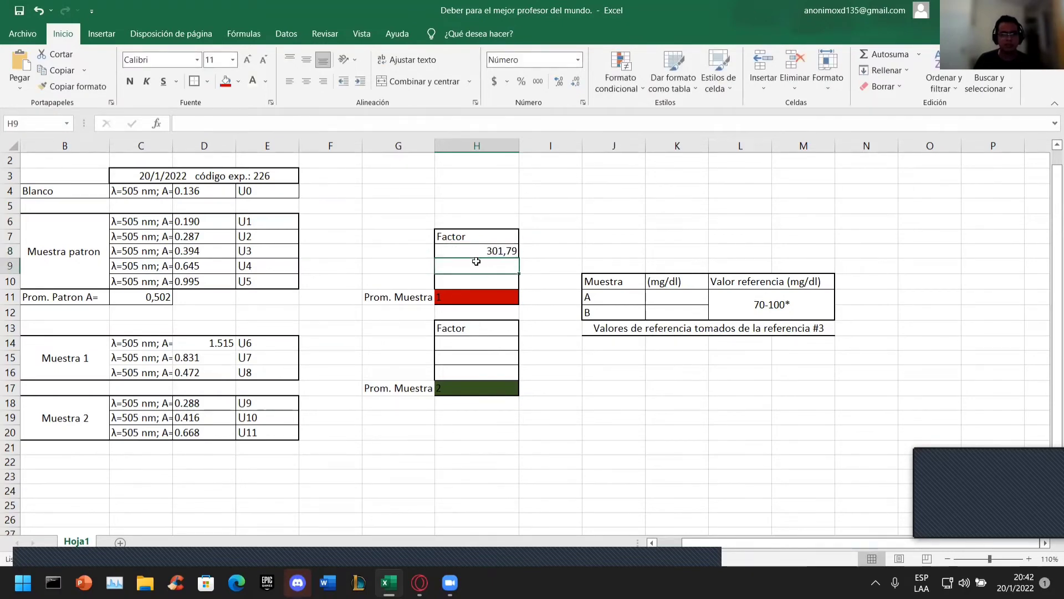
- Calculate the U7 factor of Muestra 1 in cell H9 with the formula =(0,831*100)/0,502
{"action": "left_click", "coordinate": [275, 122]}
{"action": "type", "text": "="}
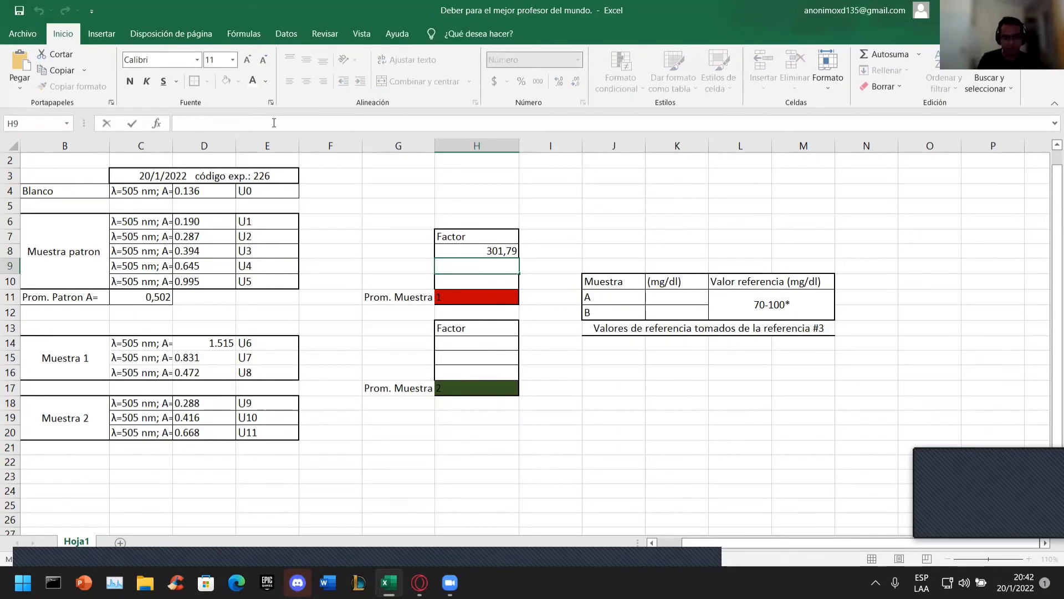
{"action": "type", "text": "("}
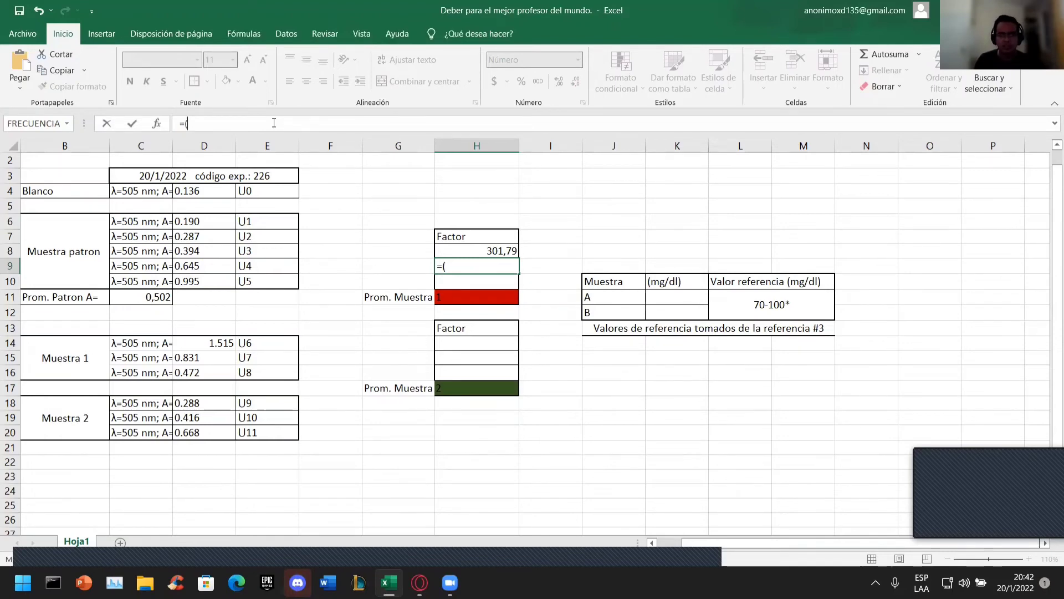
{"action": "type", "text": "0,"}
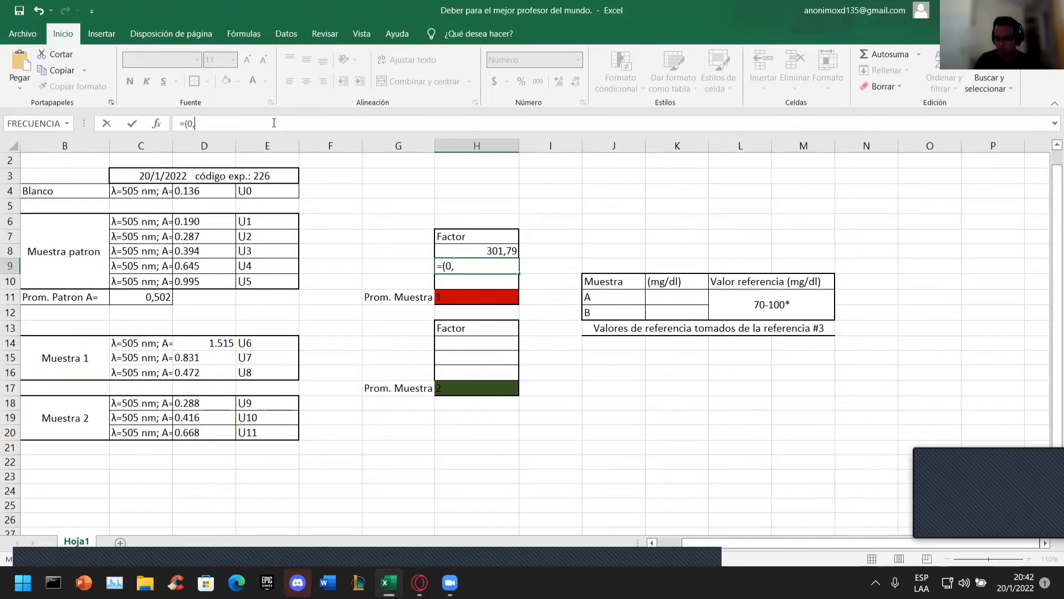
{"action": "type", "text": "831*100"}
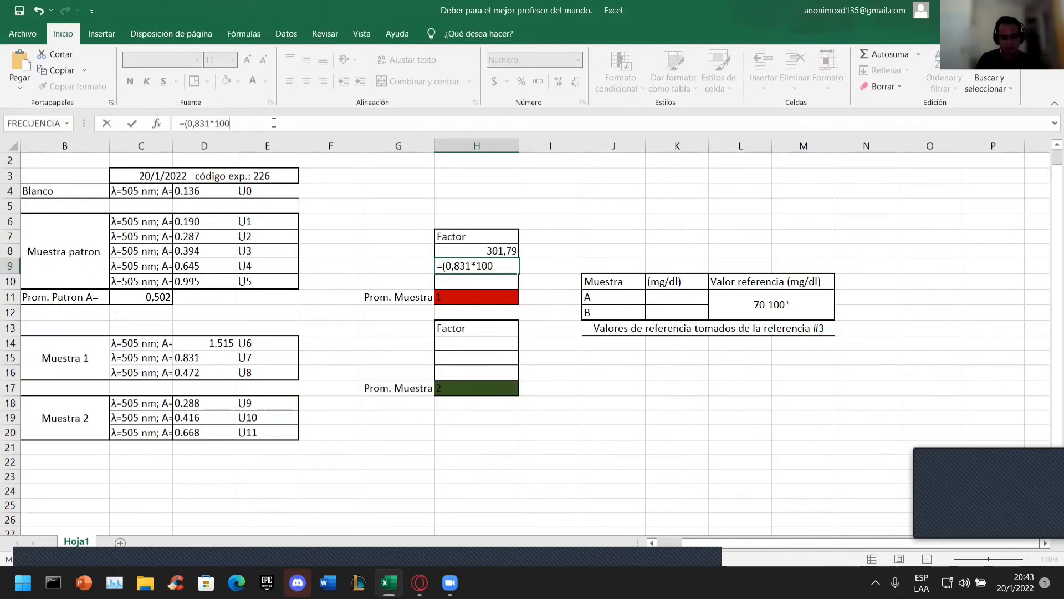
{"action": "type", "text": ")"}
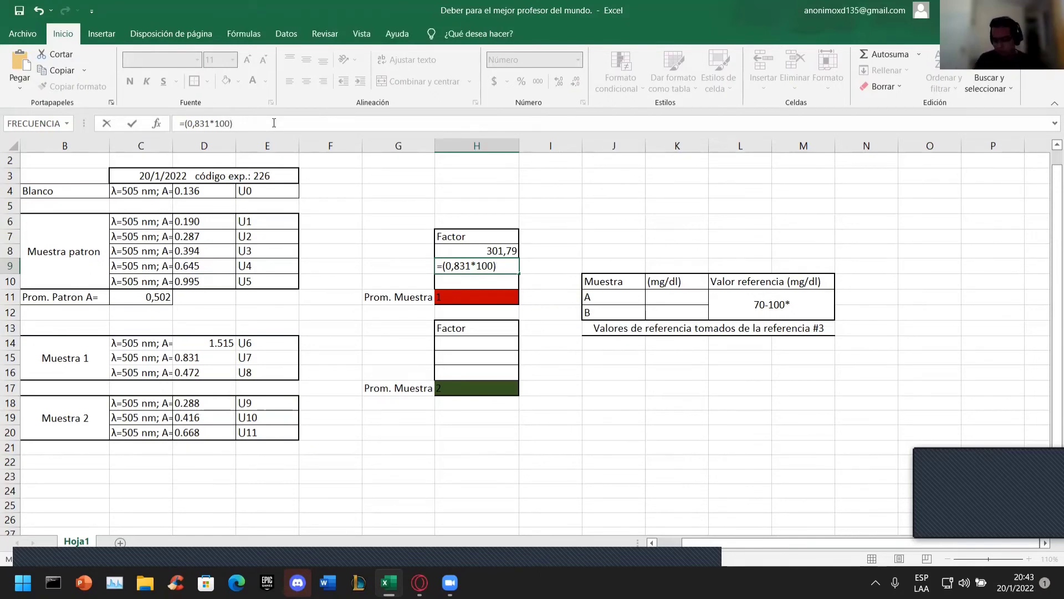
{"action": "type", "text": "/"}
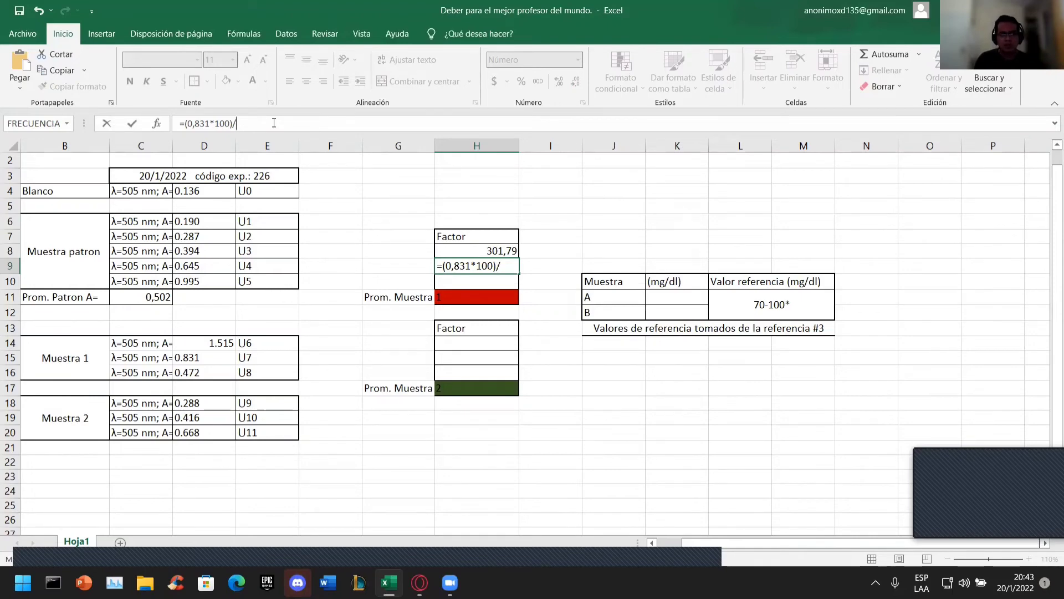
{"action": "type", "text": "0,5"}
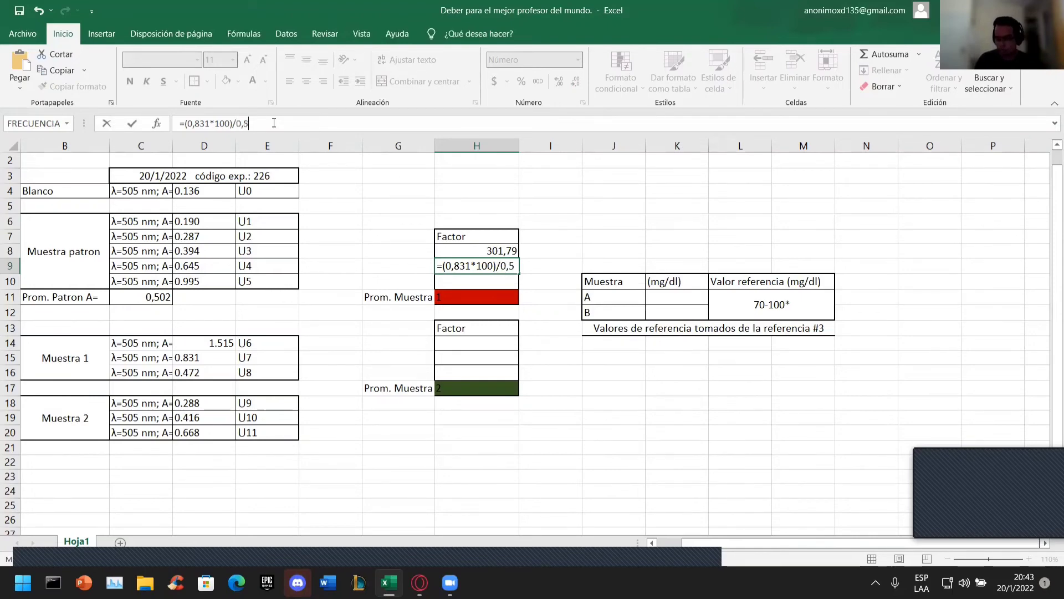
{"action": "type", "text": "02"}
{"action": "key", "text": "Return"}
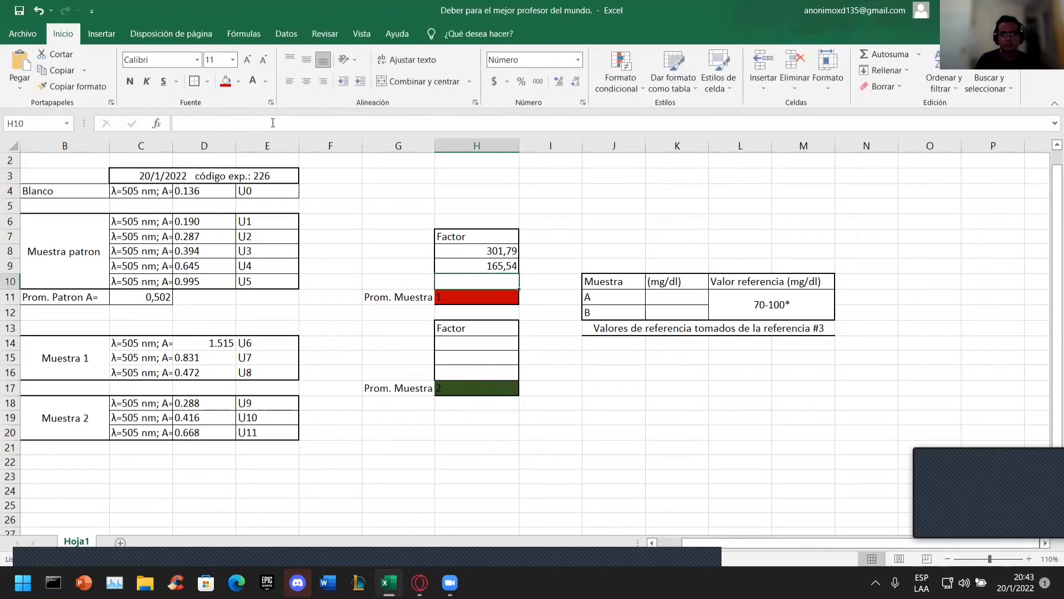
- Calculate the U8 factor of Muestra 1 in cell H10 with the formula =(0,472*100)/0,502
{"action": "type", "text": "="}
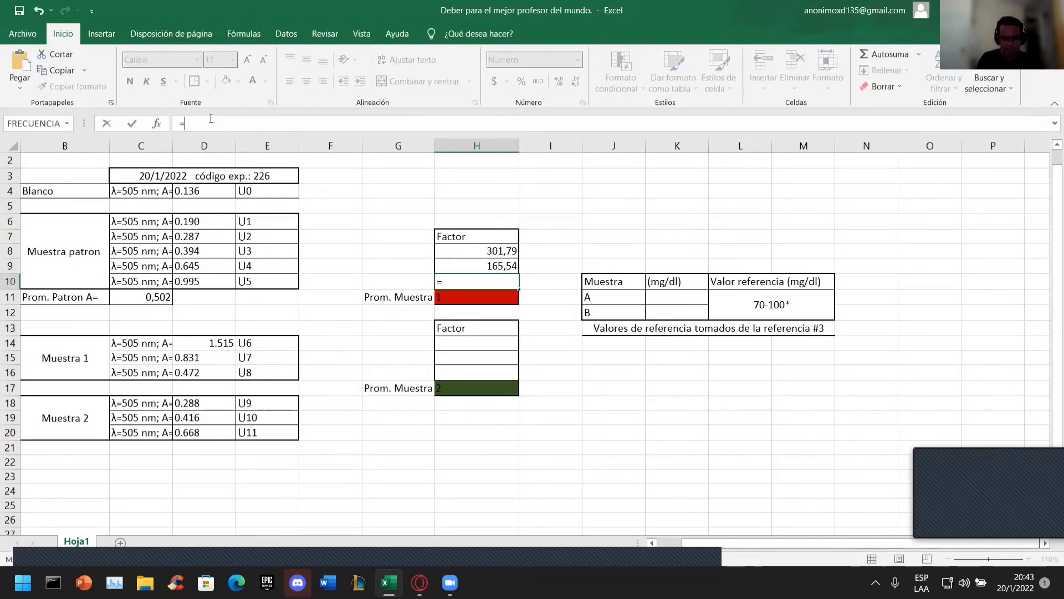
{"action": "type", "text": "("}
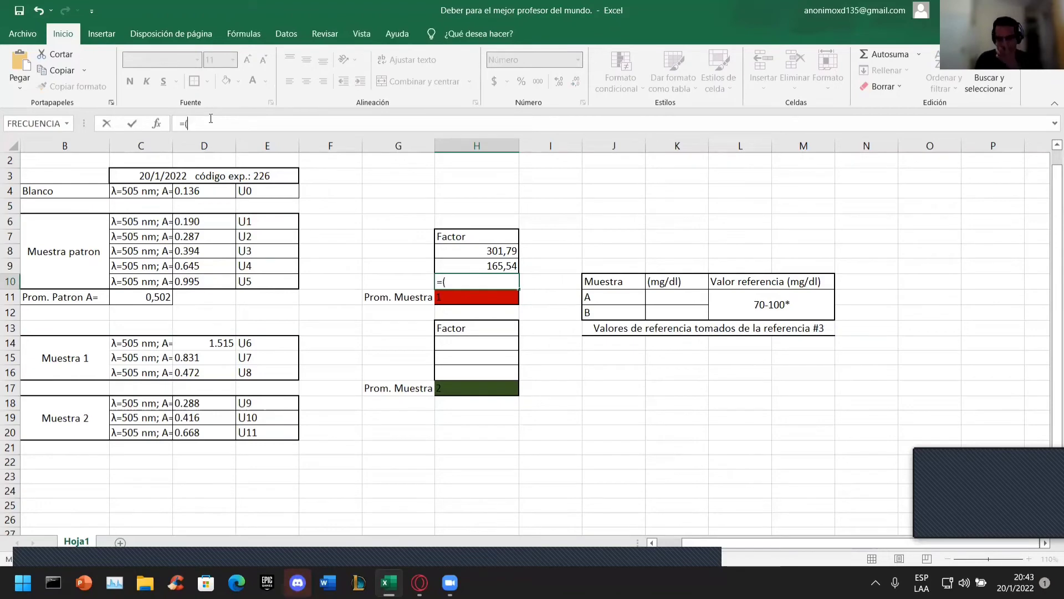
{"action": "type", "text": "0,472"}
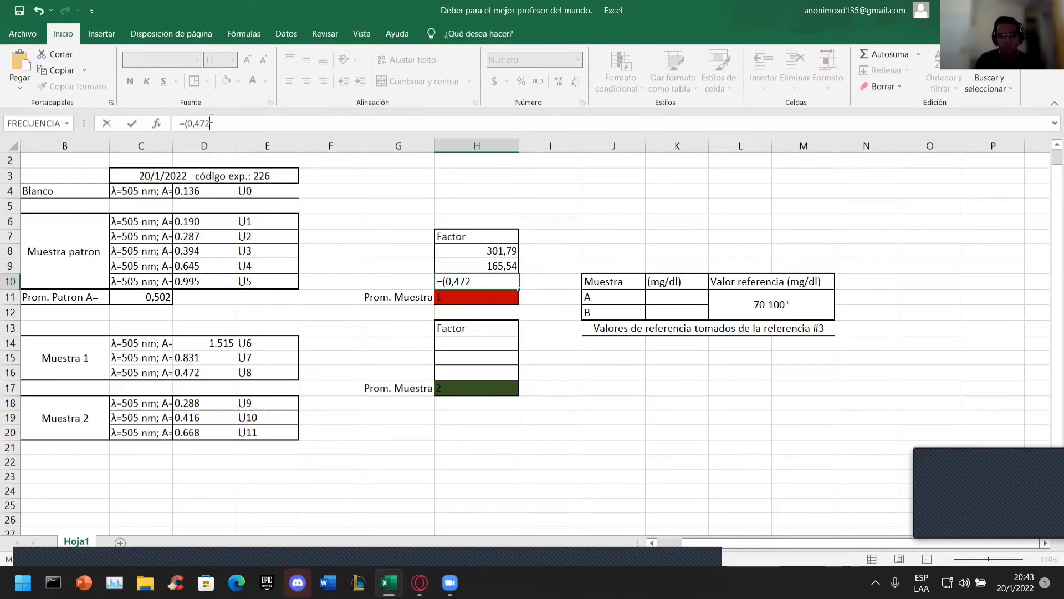
{"action": "type", "text": "*1"}
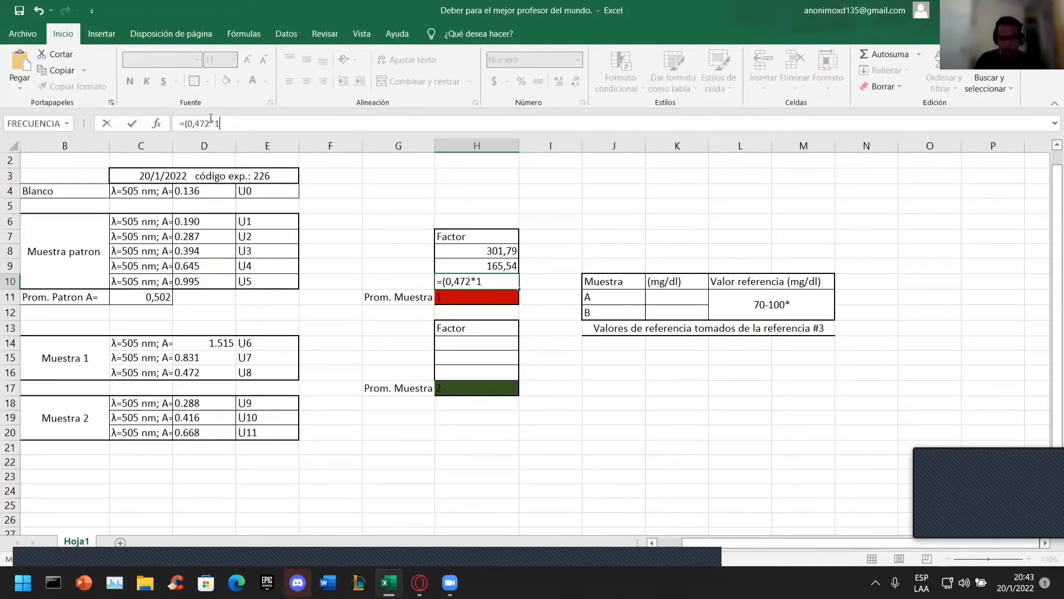
{"action": "type", "text": "00)"}
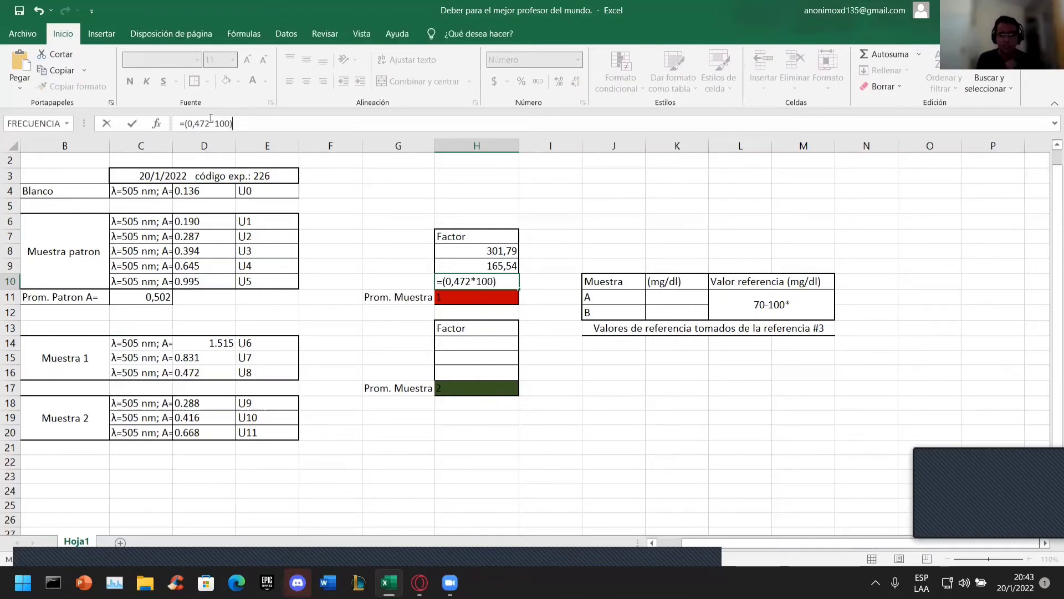
{"action": "type", "text": "/"}
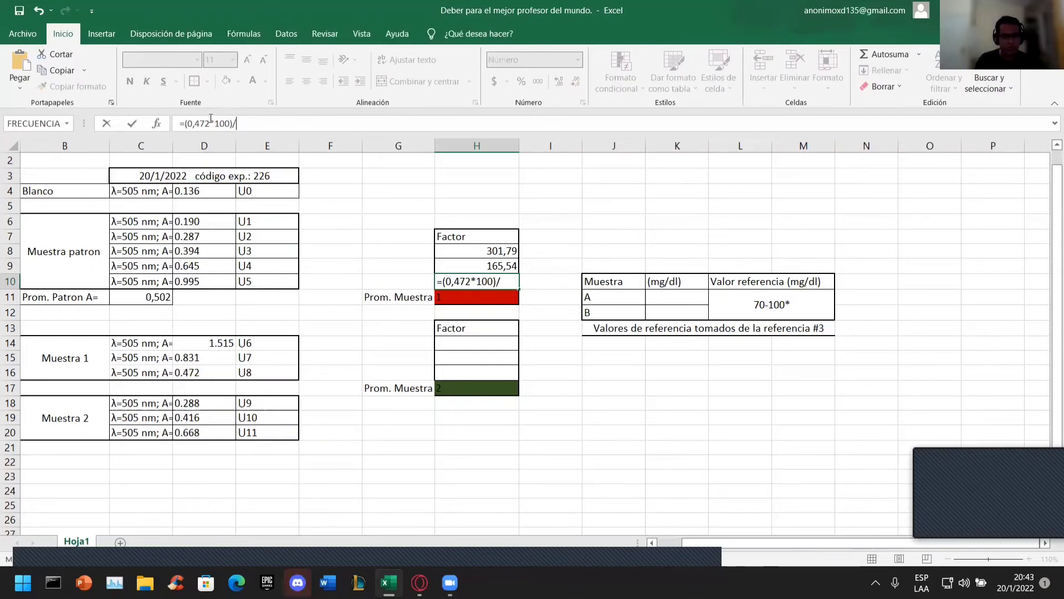
{"action": "type", "text": "0,5023"}
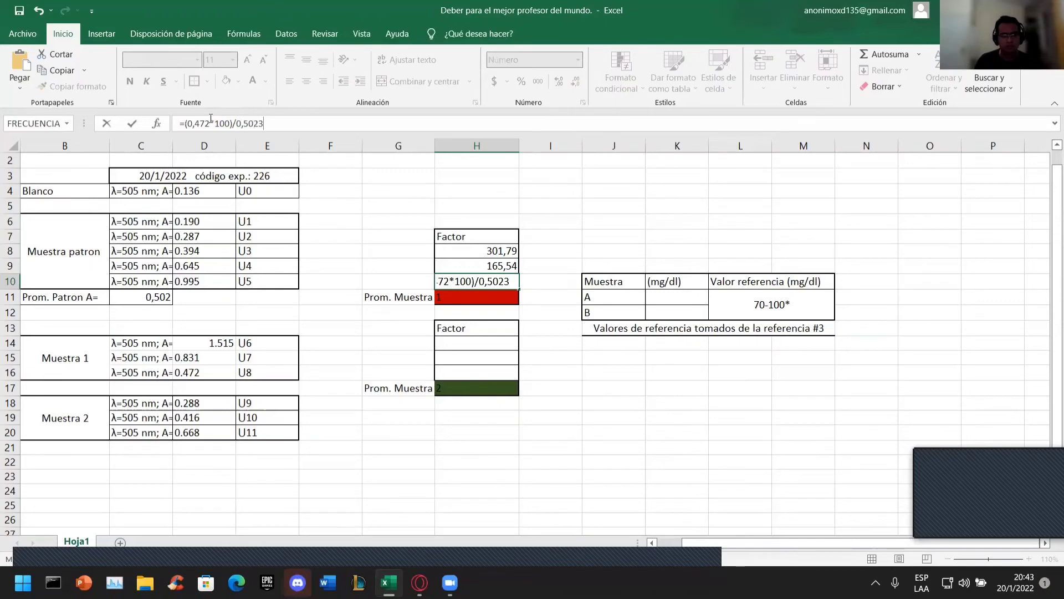
{"action": "key", "text": "BackSpace"}
{"action": "key", "text": "Return"}
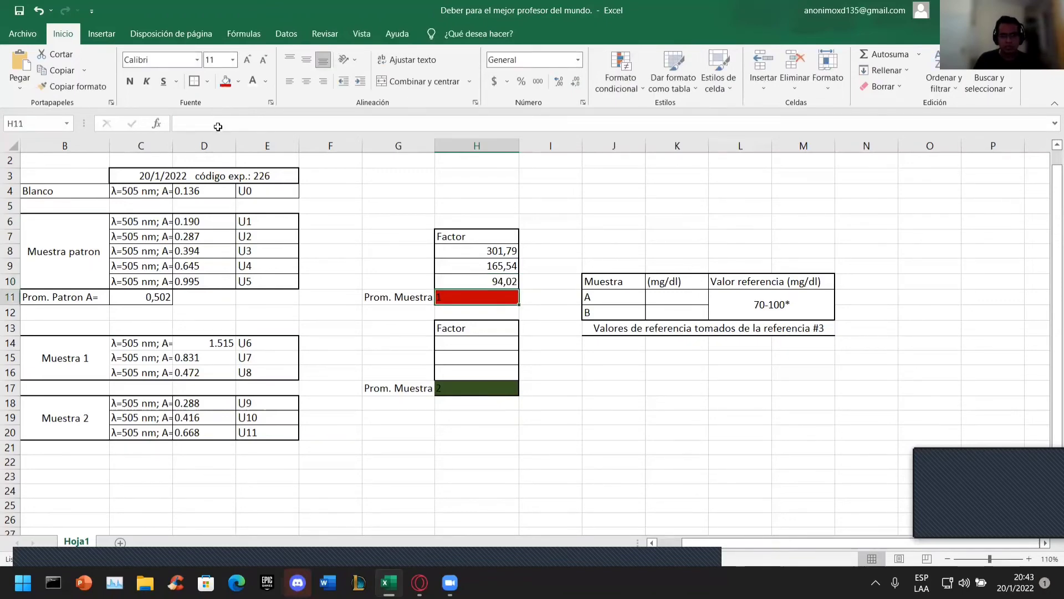
- Check the average of the three Muestra 1 factors in H8:H10 and enter it as 187,11 in cell H11
{"action": "left_click", "coordinate": [478, 280]}
{"action": "left_click_drag", "start_coordinate": [474, 246], "coordinate": [476, 278]}
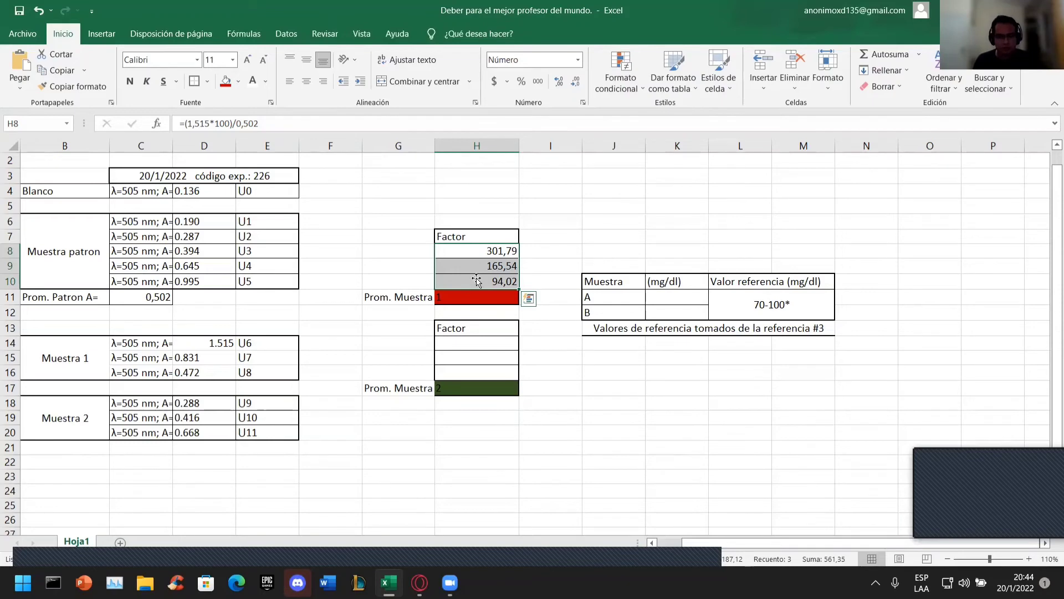
{"action": "left_click", "coordinate": [457, 296]}
{"action": "left_click", "coordinate": [245, 129]}
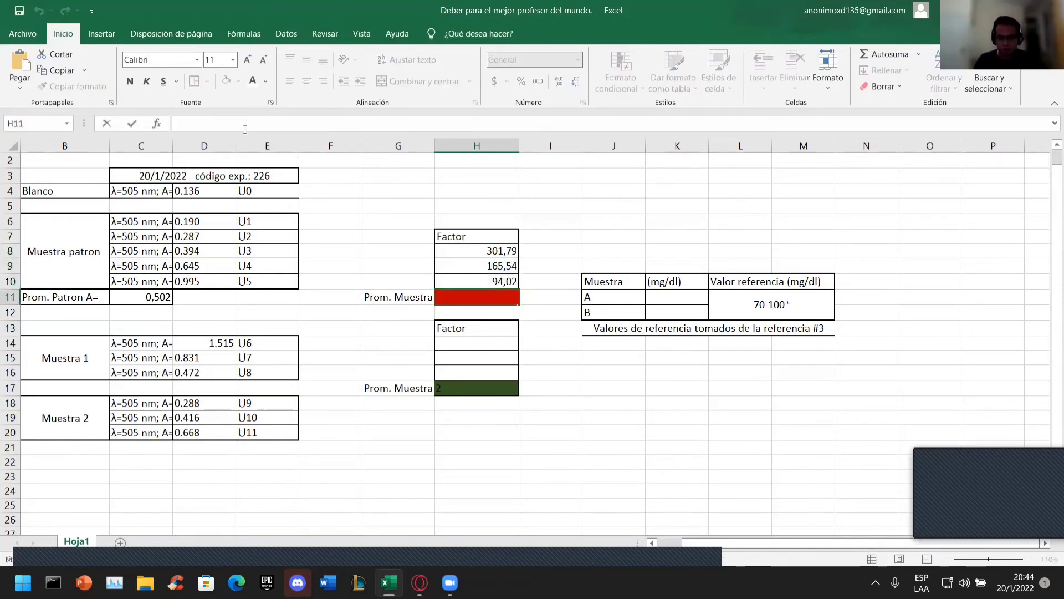
{"action": "type", "text": "187,"}
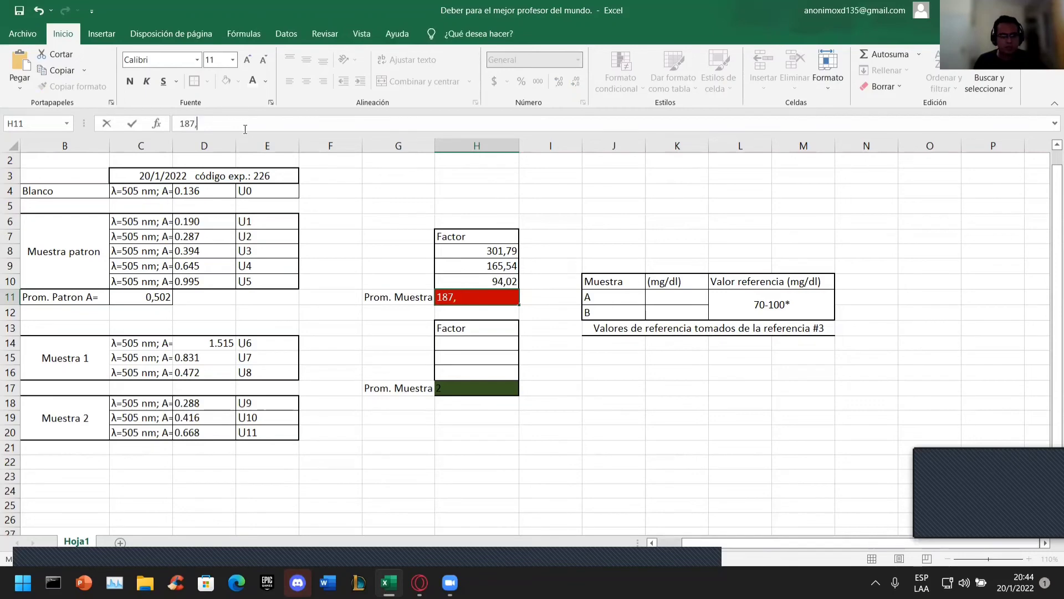
{"action": "type", "text": "11"}
- Calculate the U9 factor of Muestra 2 in cell H14 with the formula =(0,288*100)/0,502
{"action": "left_click", "coordinate": [477, 342]}
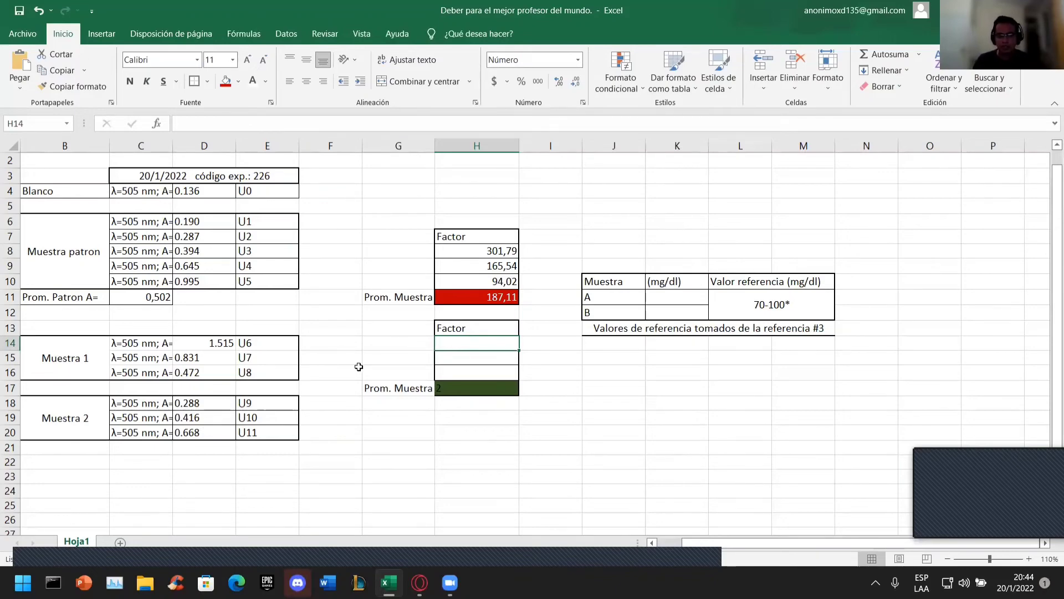
{"action": "left_click", "coordinate": [208, 126]}
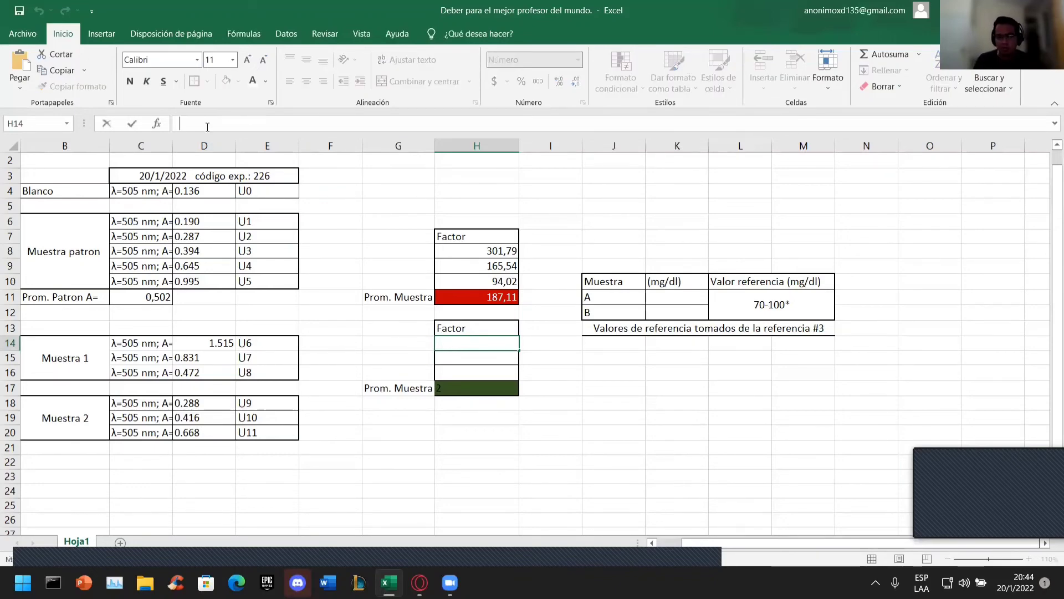
{"action": "type", "text": "="}
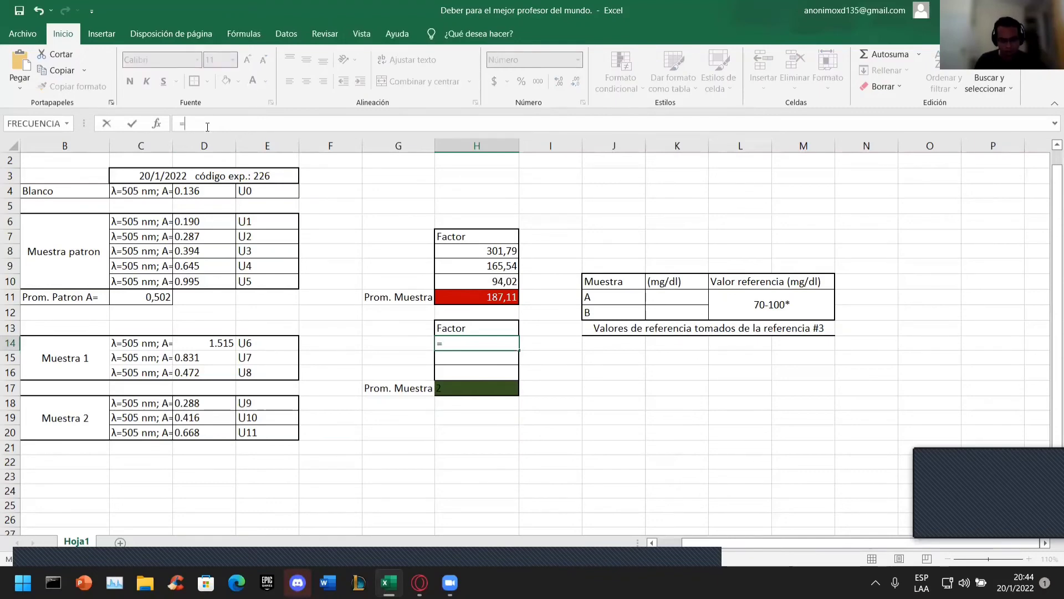
{"action": "type", "text": "("}
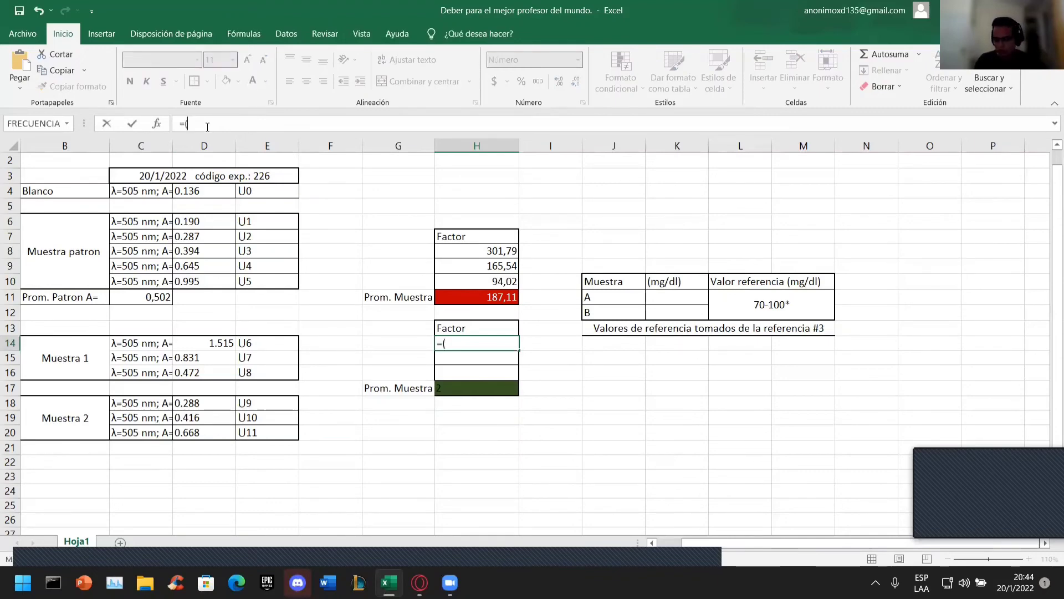
{"action": "type", "text": "0,288"}
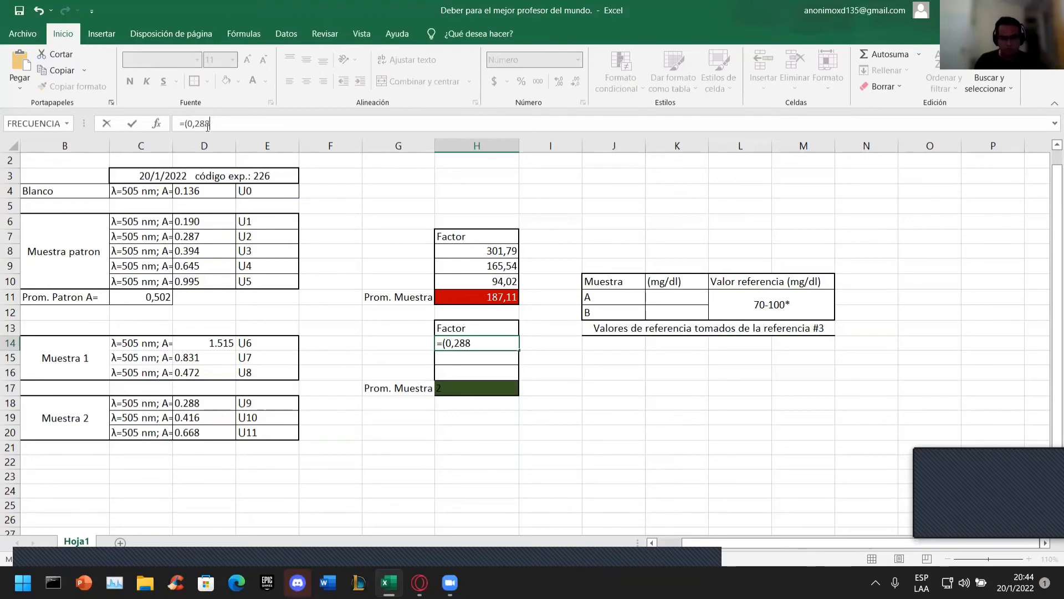
{"action": "type", "text": "*100"}
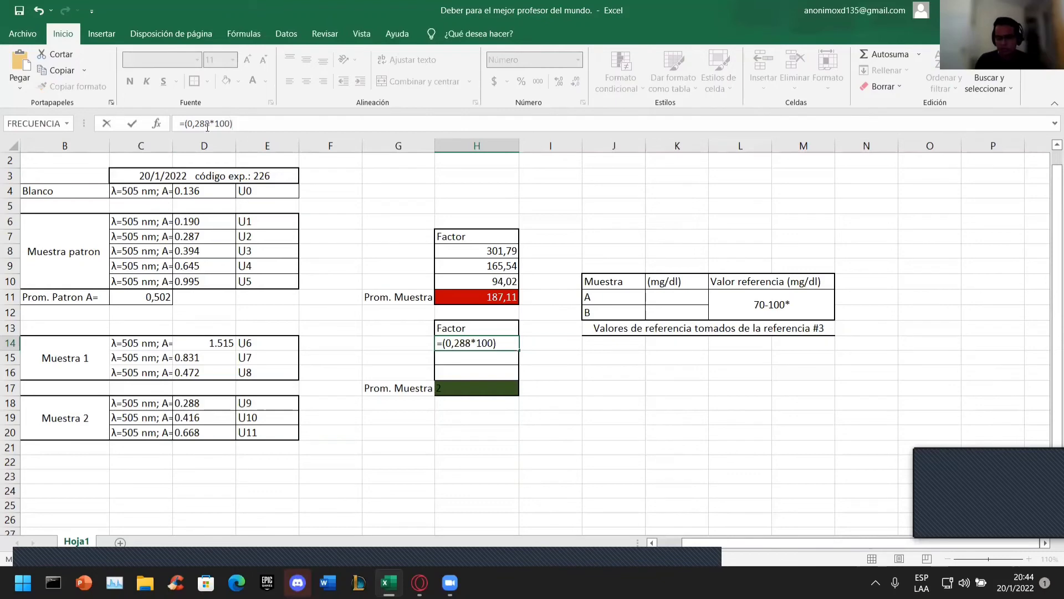
{"action": "type", "text": ")/0,502"}
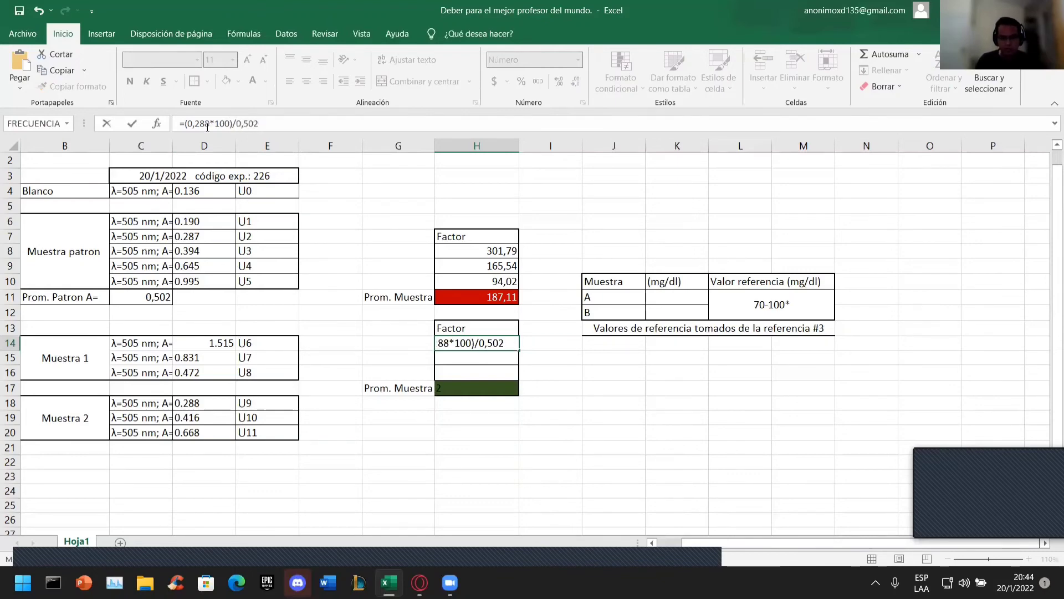
{"action": "key", "text": "Return"}
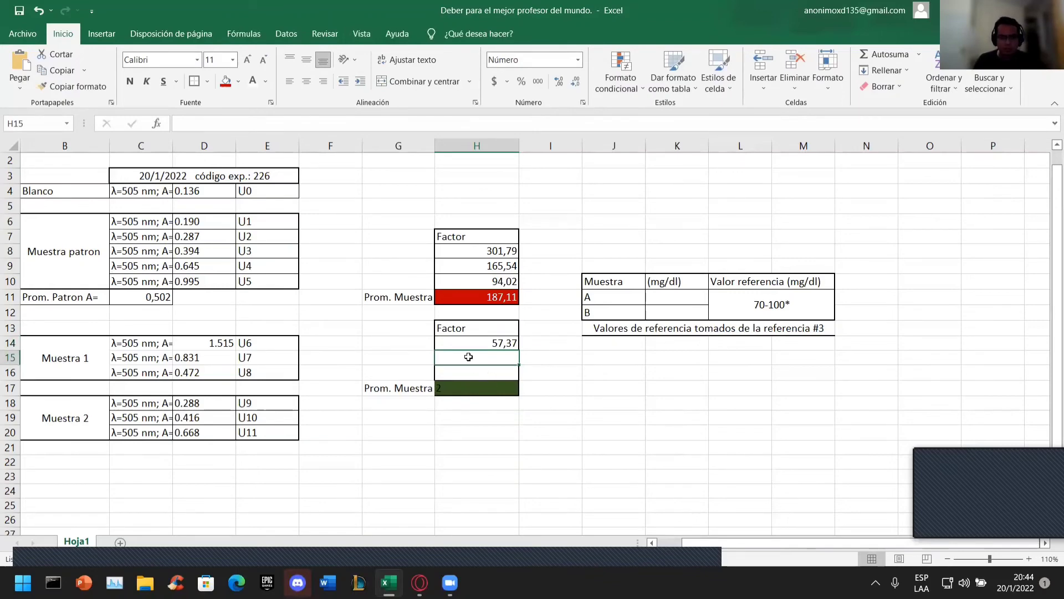
- Calculate the U10 factor of Muestra 2 in cell H15 with the formula =(0,416*100)/0,502
{"action": "left_click", "coordinate": [215, 124]}
{"action": "type", "text": "=("}
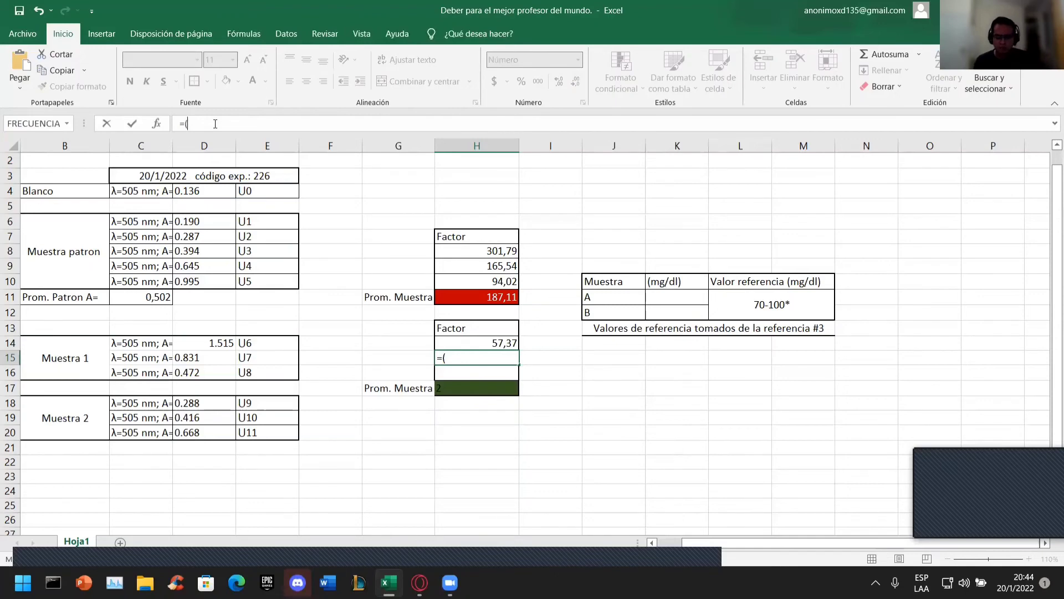
{"action": "type", "text": "0,41"}
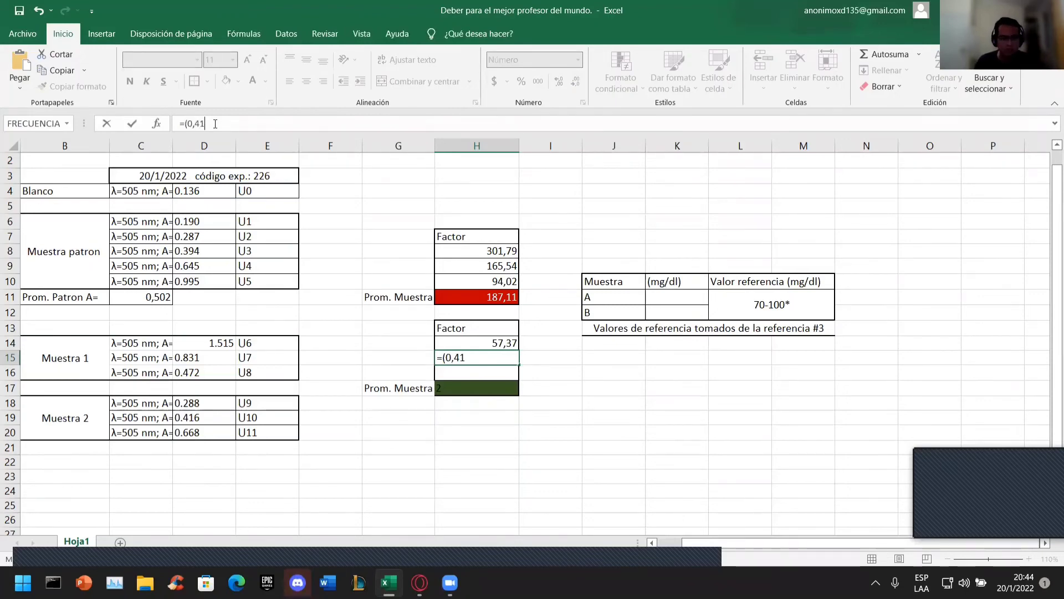
{"action": "type", "text": "6*100"}
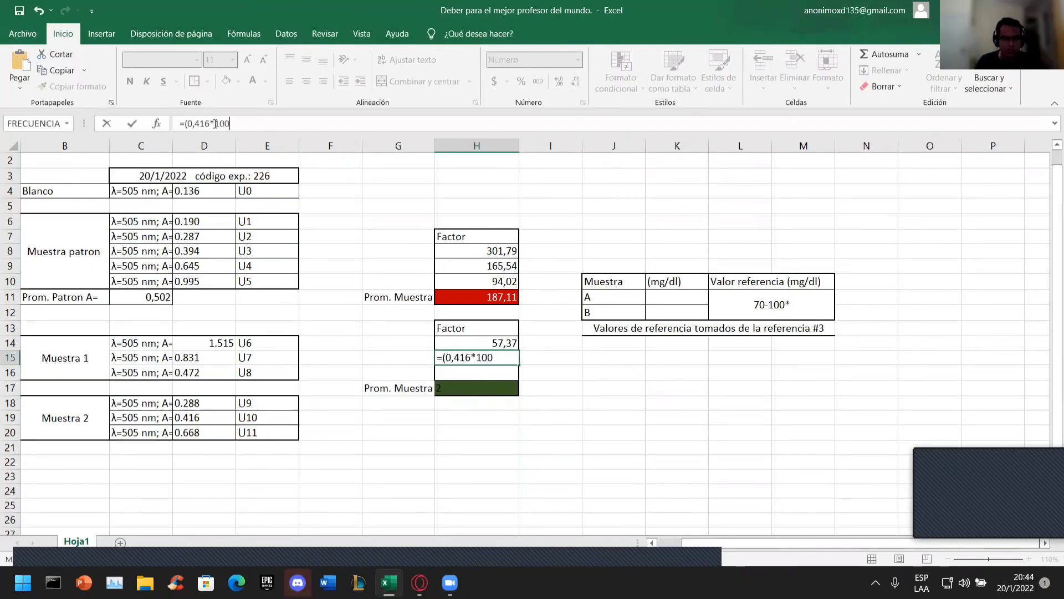
{"action": "type", "text": ")"}
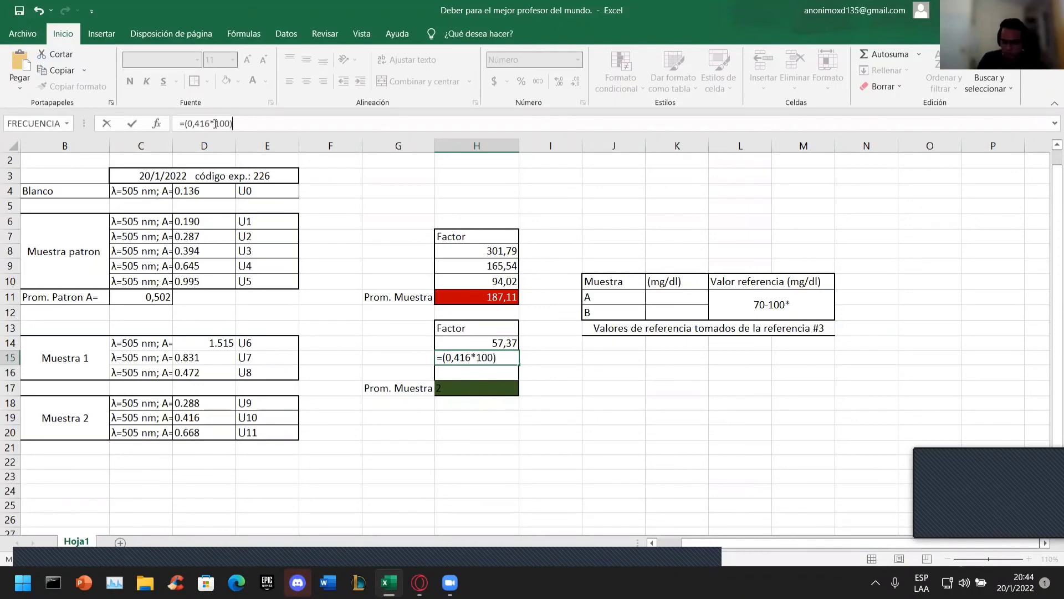
{"action": "type", "text": "/0,502"}
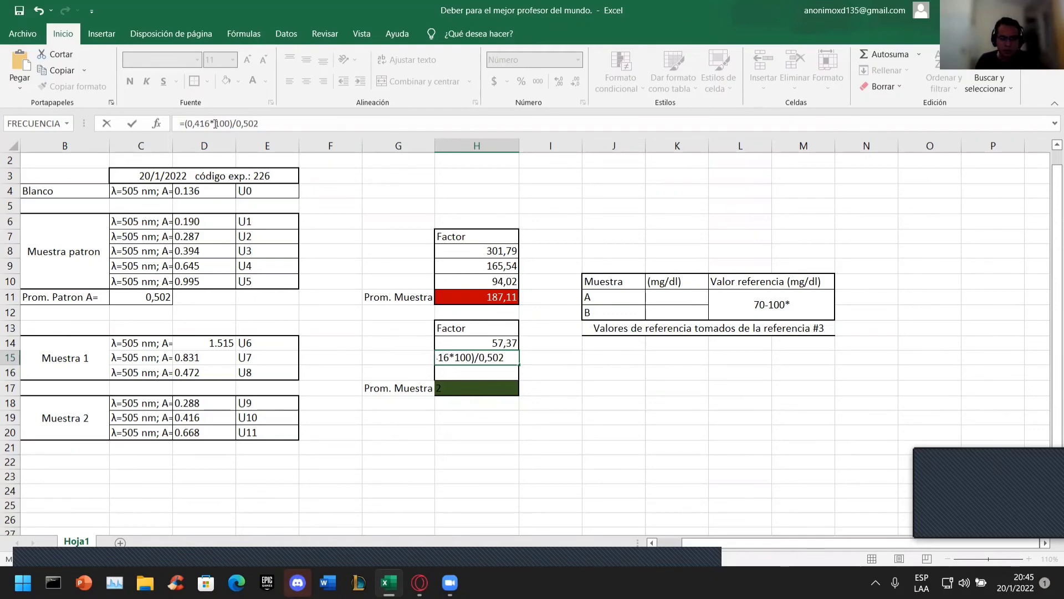
{"action": "key", "text": "Return"}
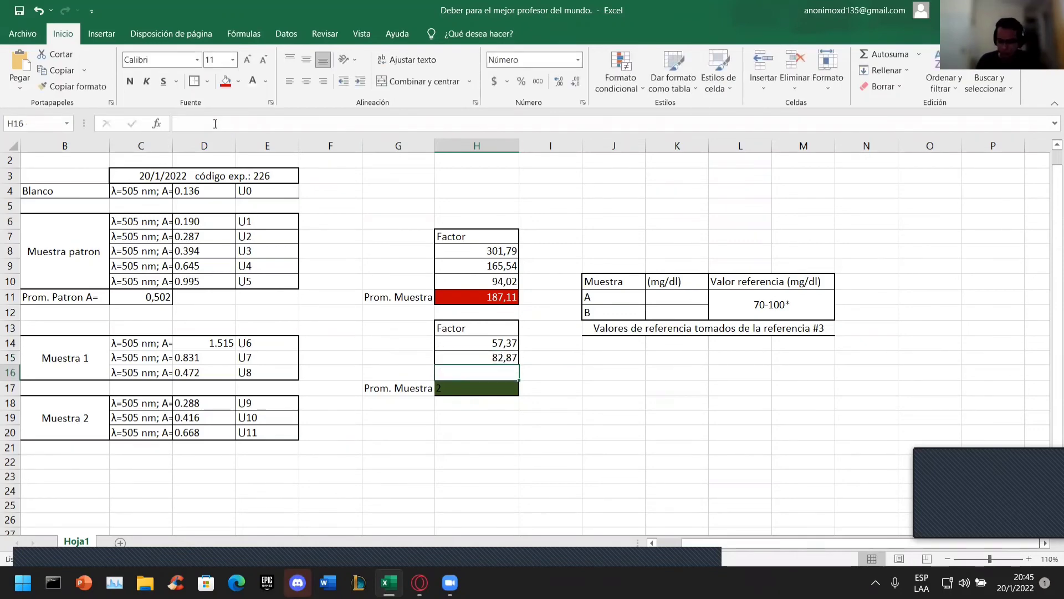
- Calculate the U11 factor of Muestra 2 in cell H16 with the formula =(0,668*100)/0,502
{"action": "type", "text": "="}
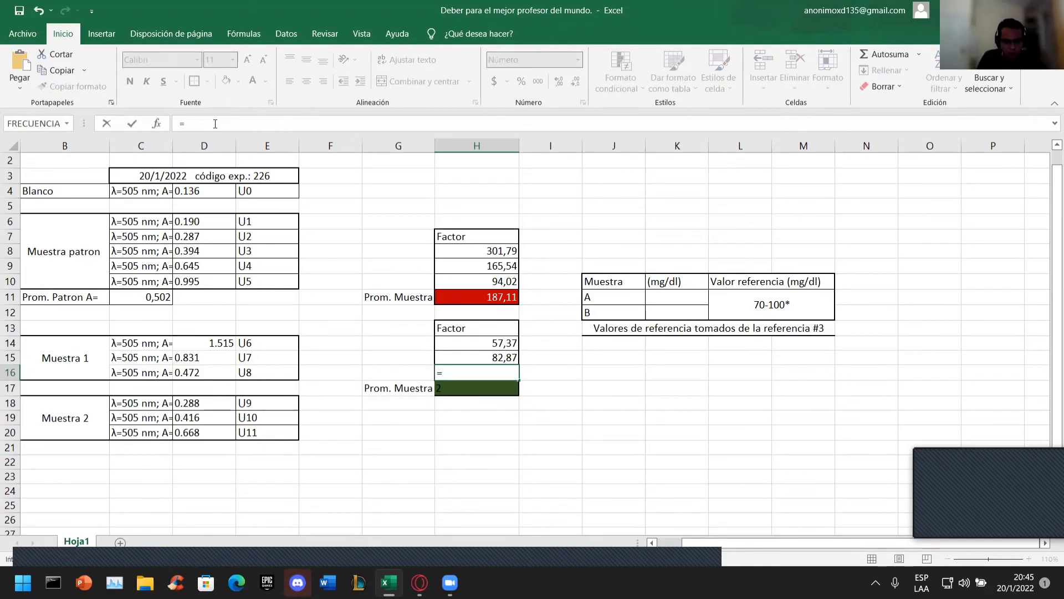
{"action": "type", "text": "("}
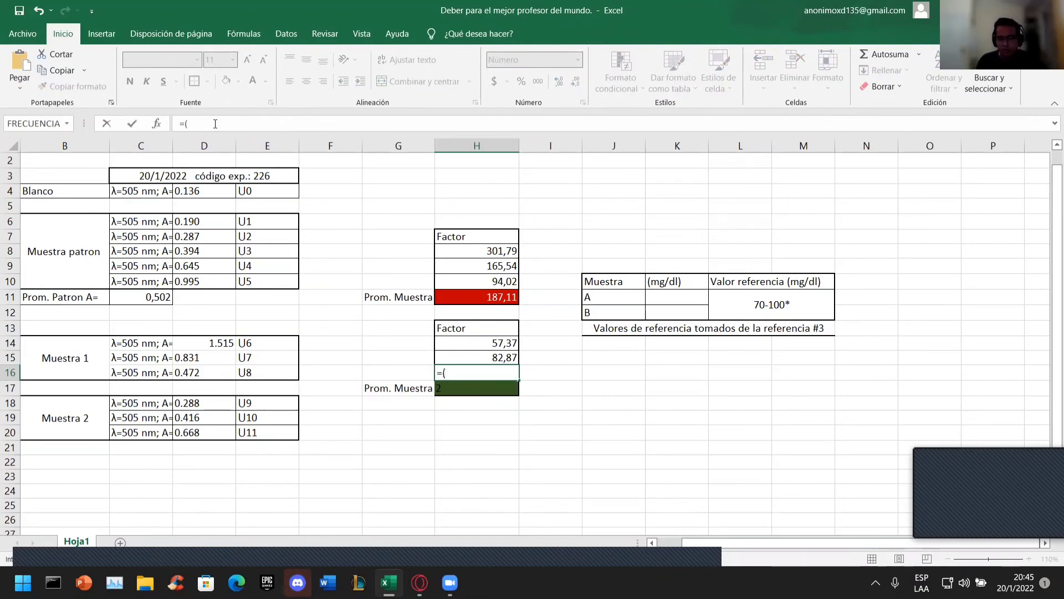
{"action": "type", "text": "0,"}
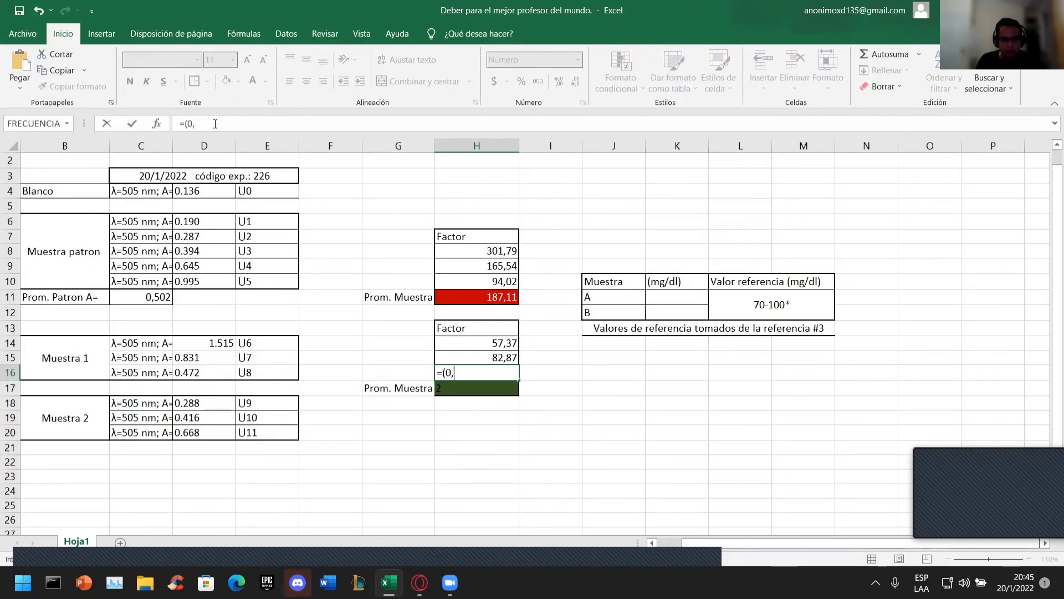
{"action": "type", "text": "668*100)/"}
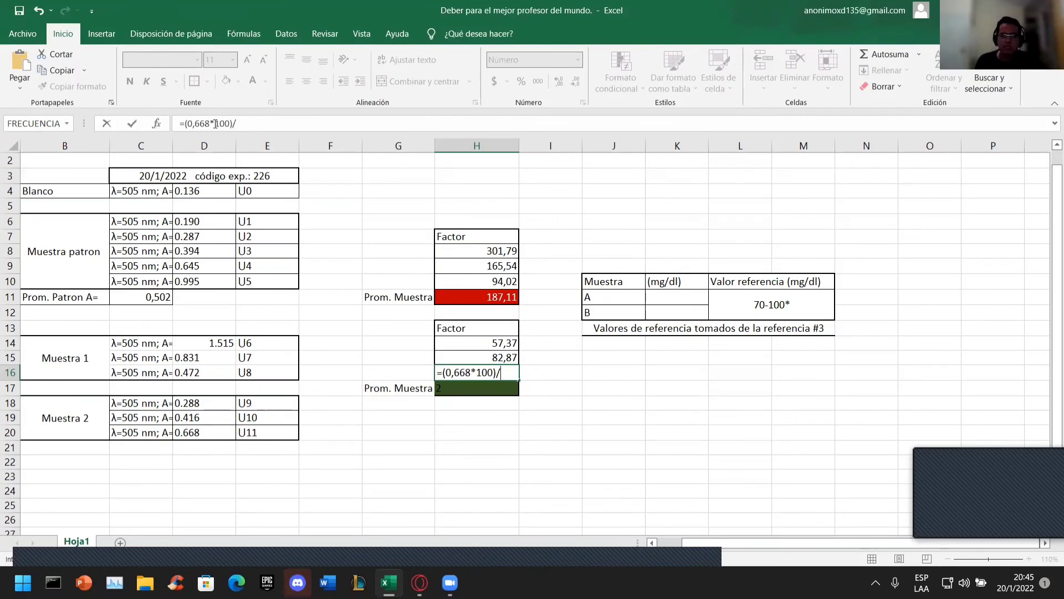
{"action": "type", "text": "0,502"}
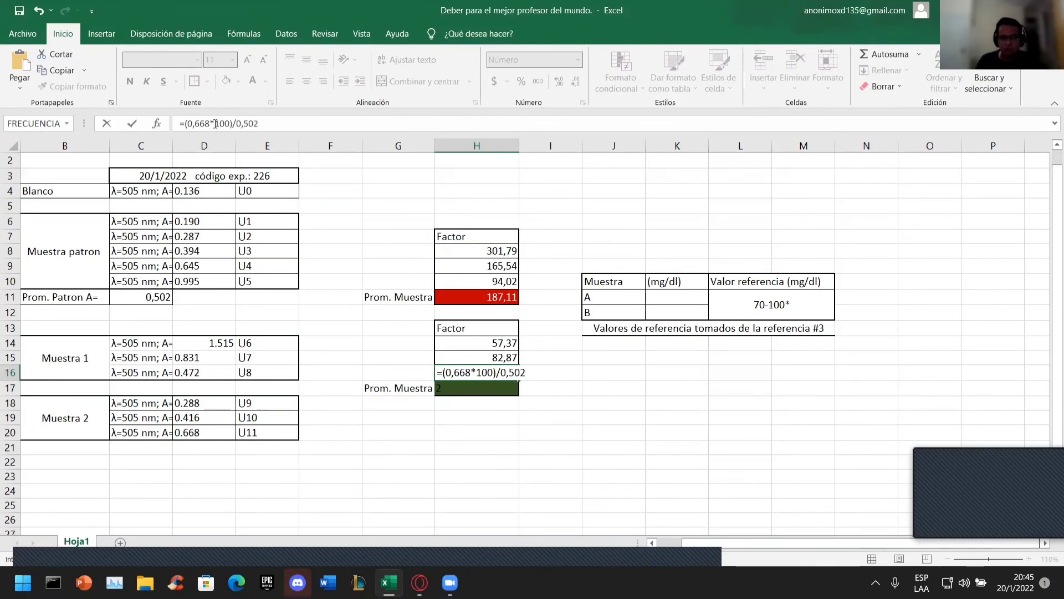
{"action": "key", "text": "Return"}
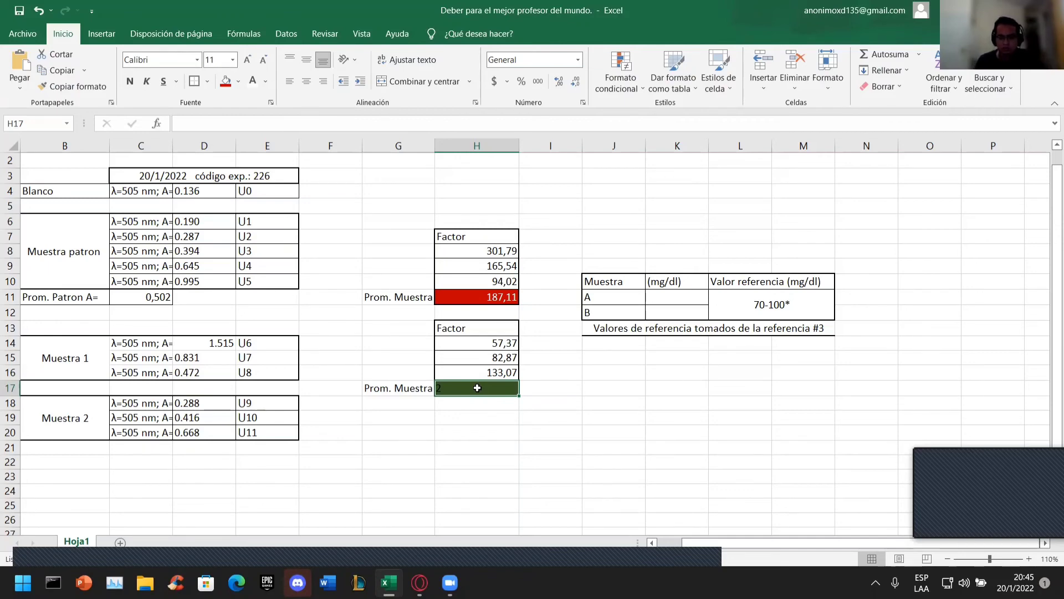
- Enter 91,10 as the average of the Muestra 2 factors in cell H17
{"action": "type", "text": "91"}
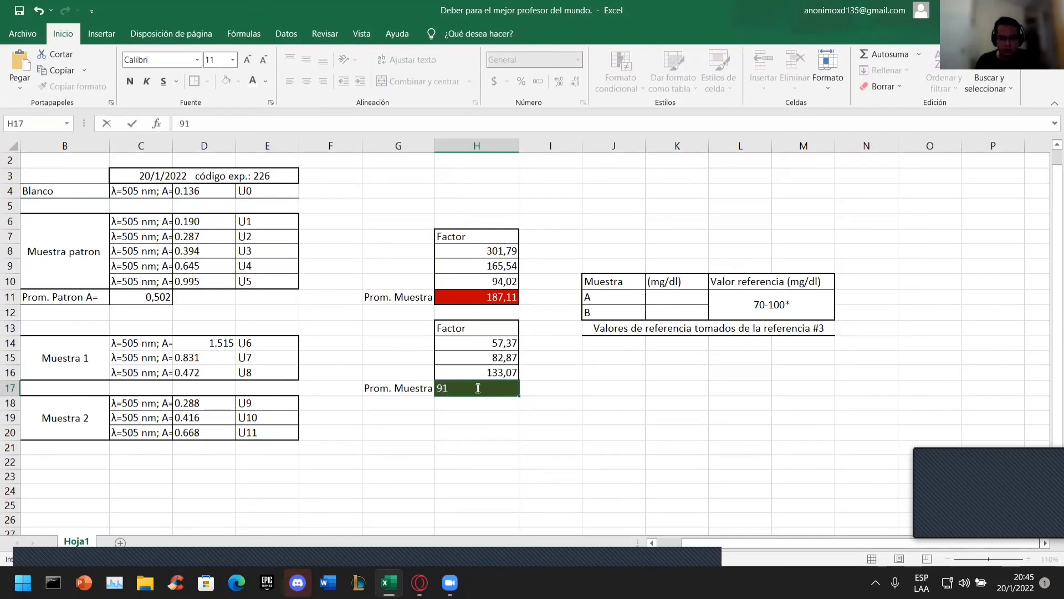
{"action": "type", "text": ",10"}
{"action": "key", "text": "Return"}
{"action": "left_click", "coordinate": [676, 388]}
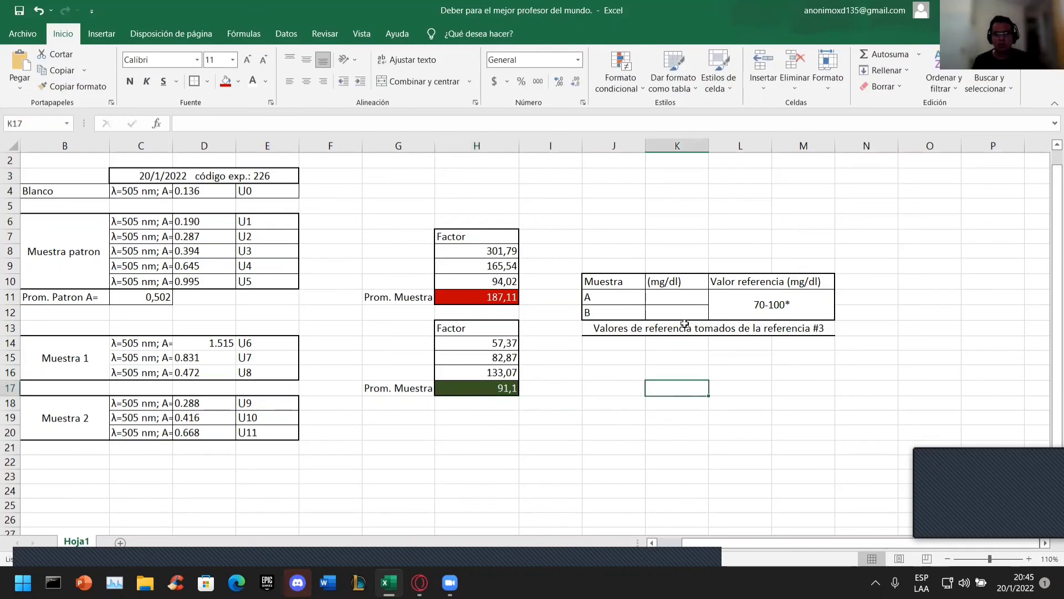
- Fill in the mg/dl column of the results table with 187,11 for sample A and 91,1 for sample B
{"action": "left_click", "coordinate": [685, 298]}
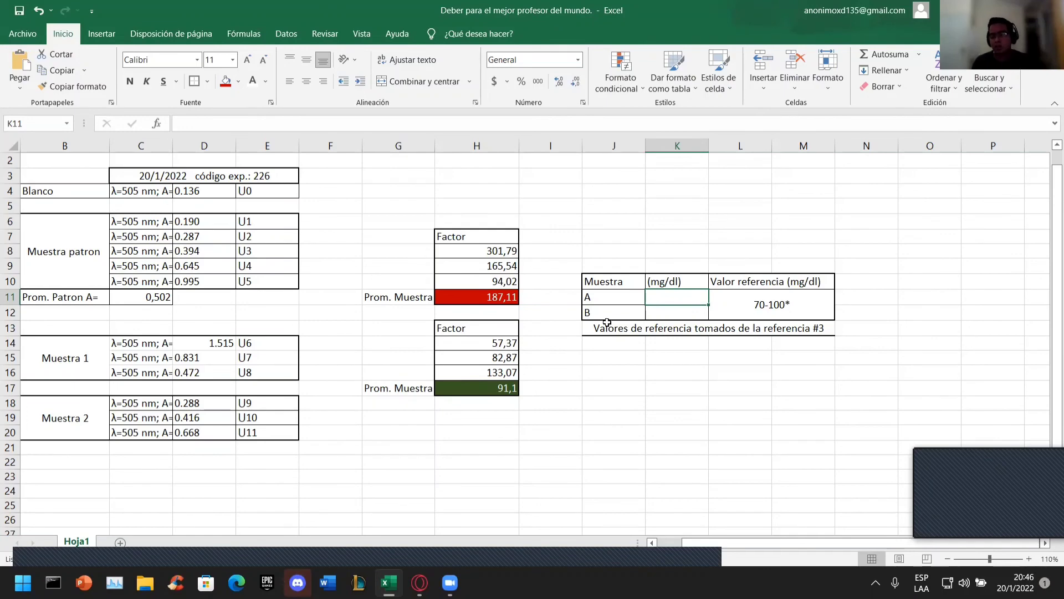
{"action": "type", "text": "18"}
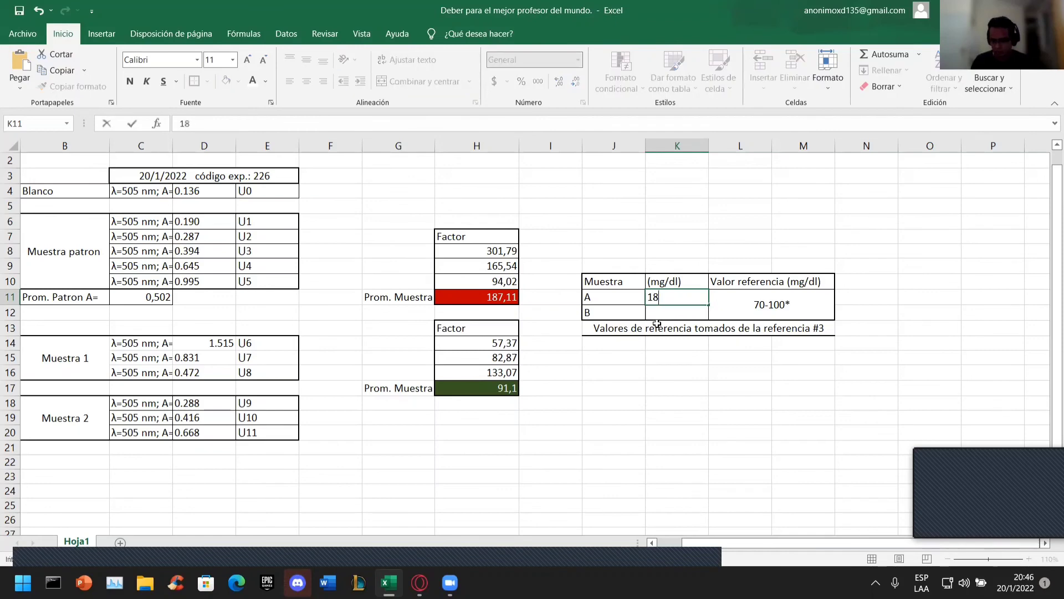
{"action": "type", "text": "7,11"}
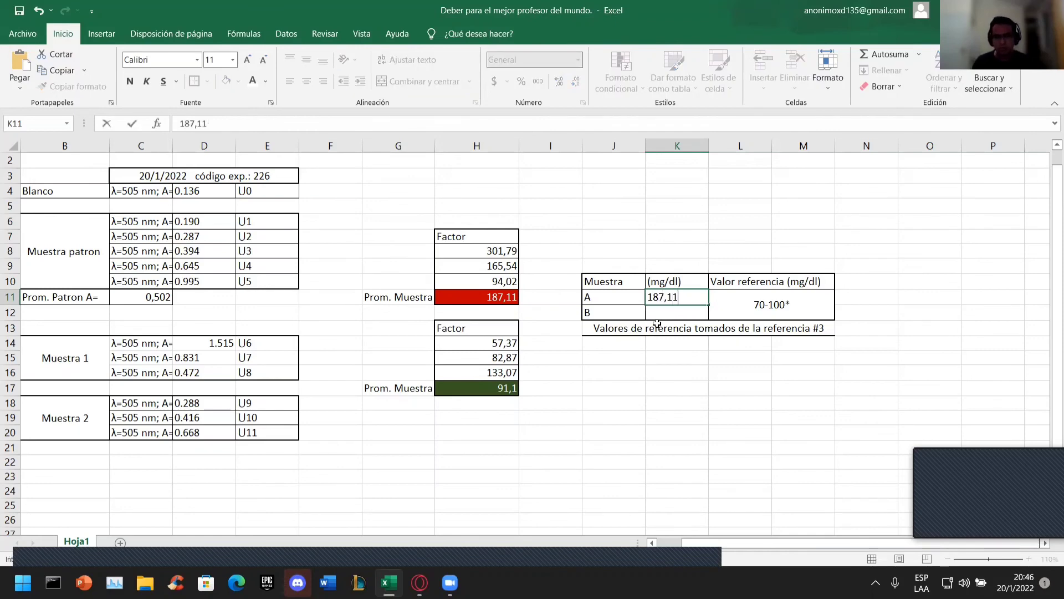
{"action": "left_click", "coordinate": [655, 316]}
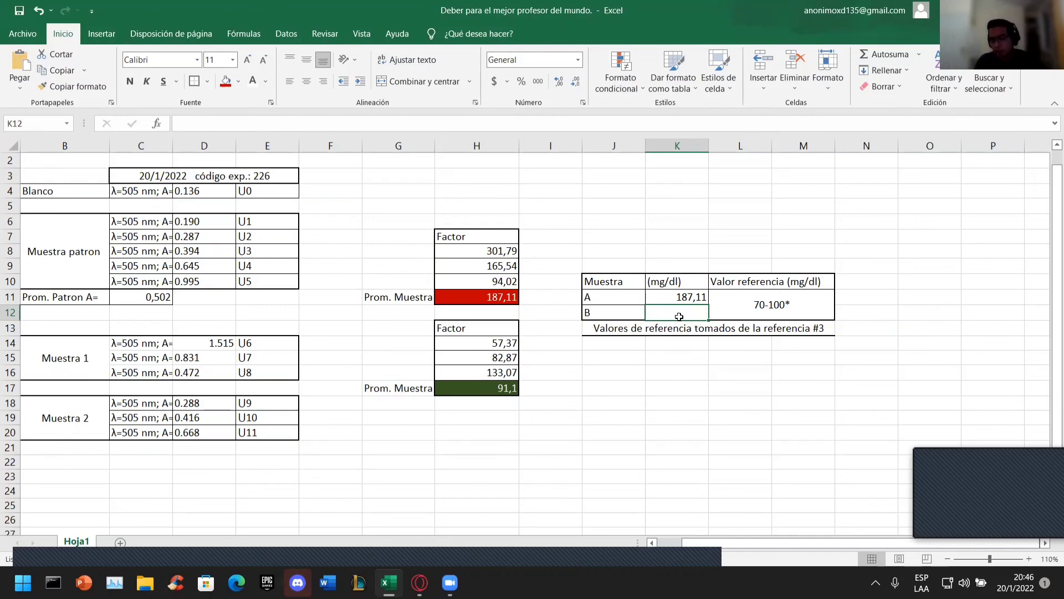
{"action": "type", "text": "9"}
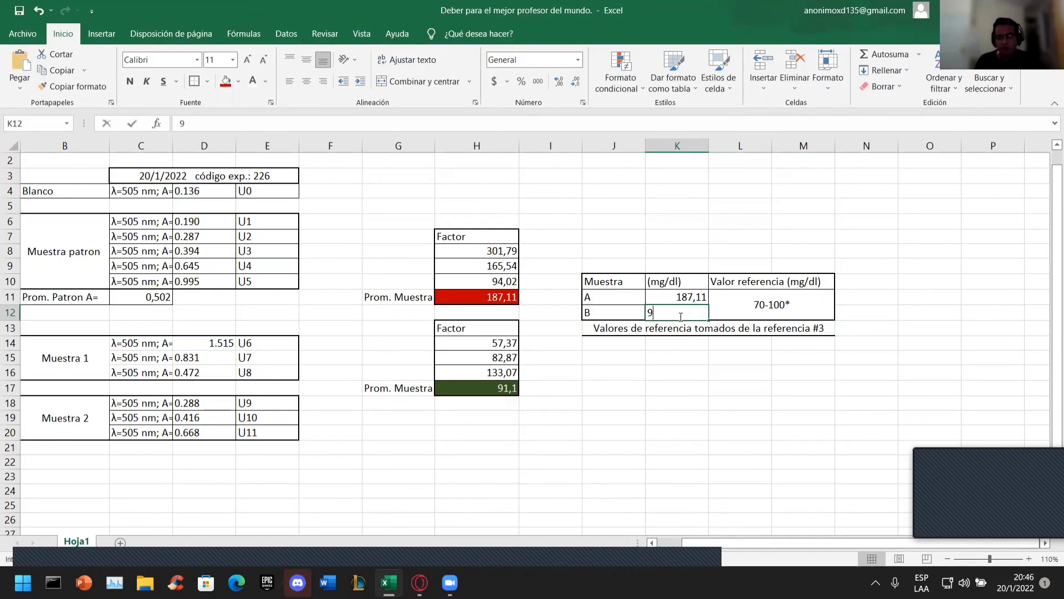
{"action": "type", "text": "1,1"}
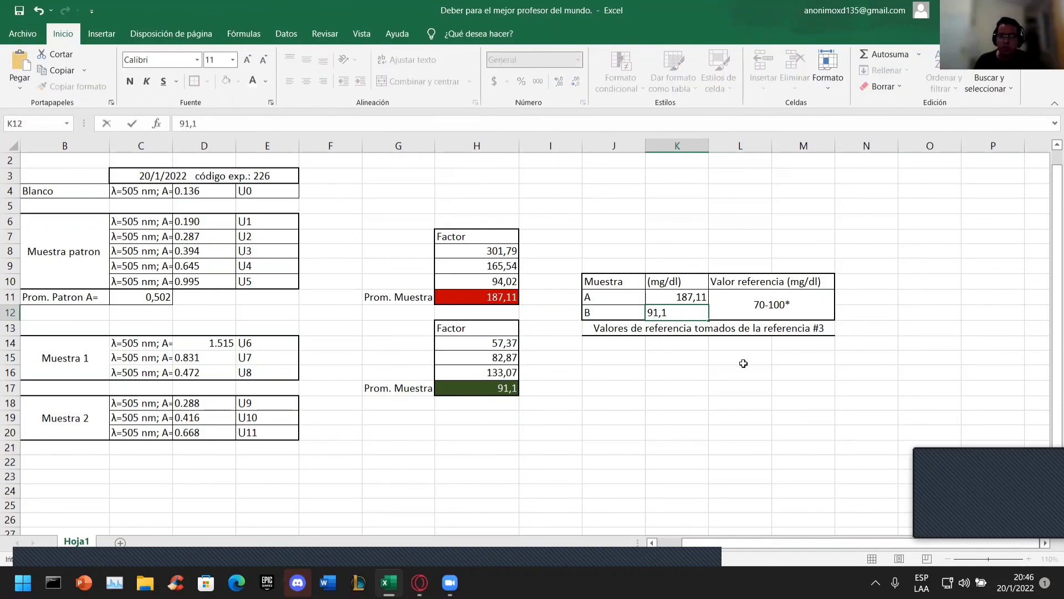
{"action": "left_click", "coordinate": [743, 364]}
{"action": "left_click", "coordinate": [773, 305]}
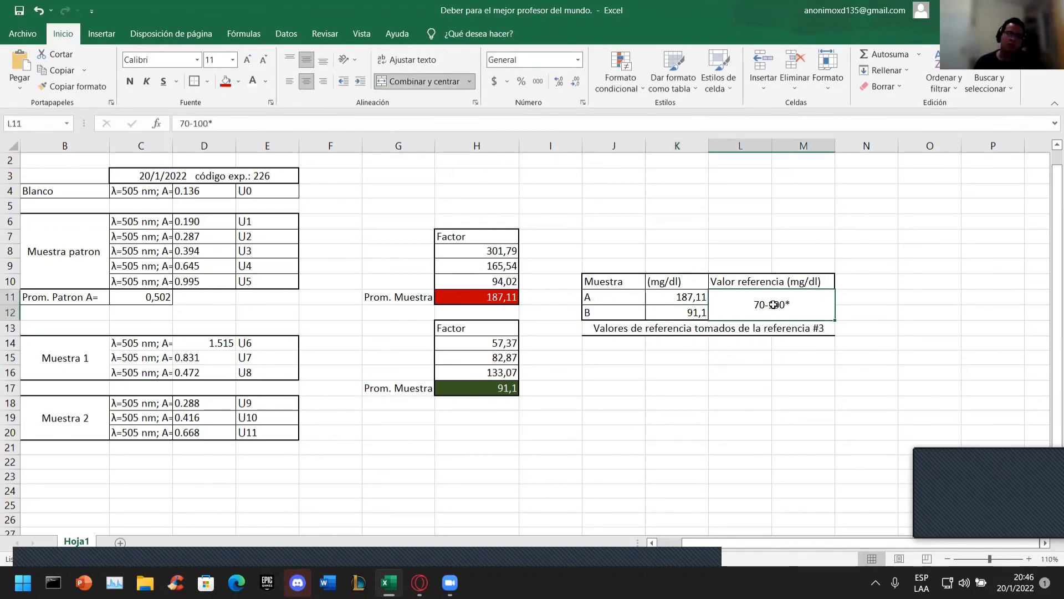